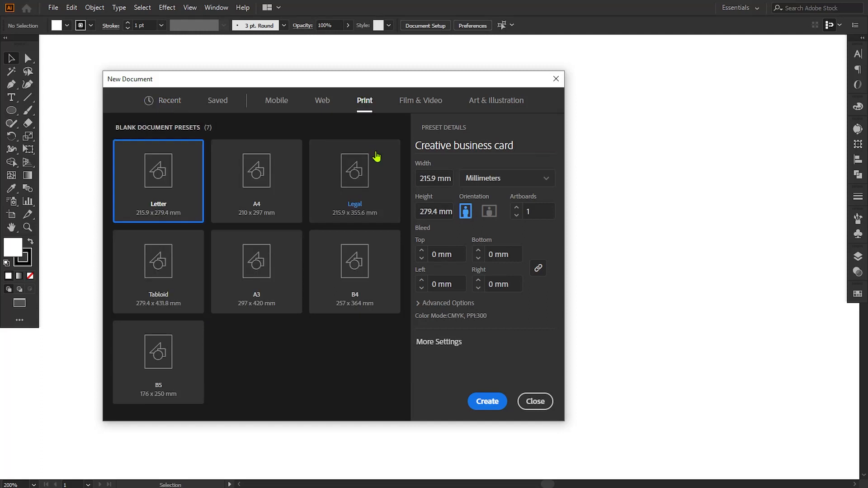
Step: Set inches, a 3.5 × 2 in card size, 2 artboards and 0.125 in bleed on all sides
click(484, 181)
click(493, 233)
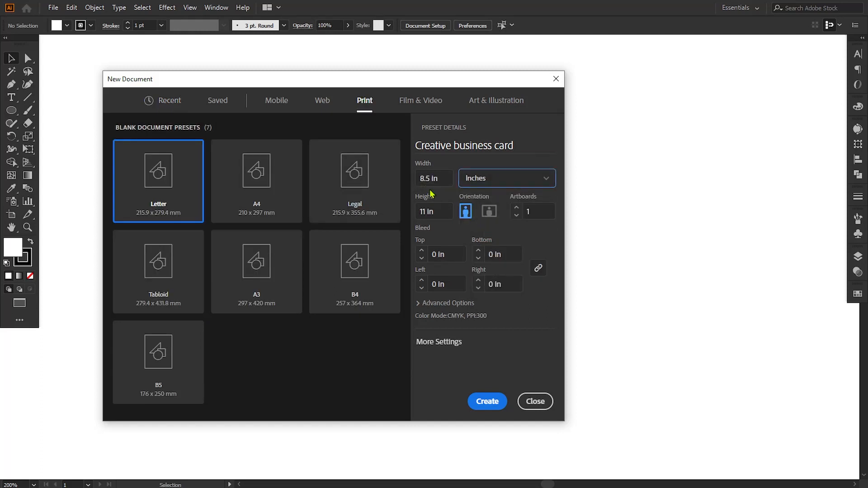
click(419, 179)
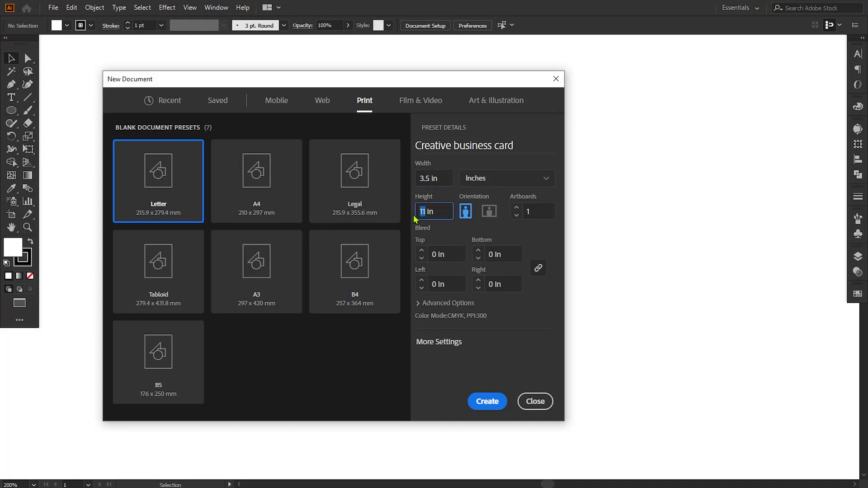
text(2)
click(528, 213)
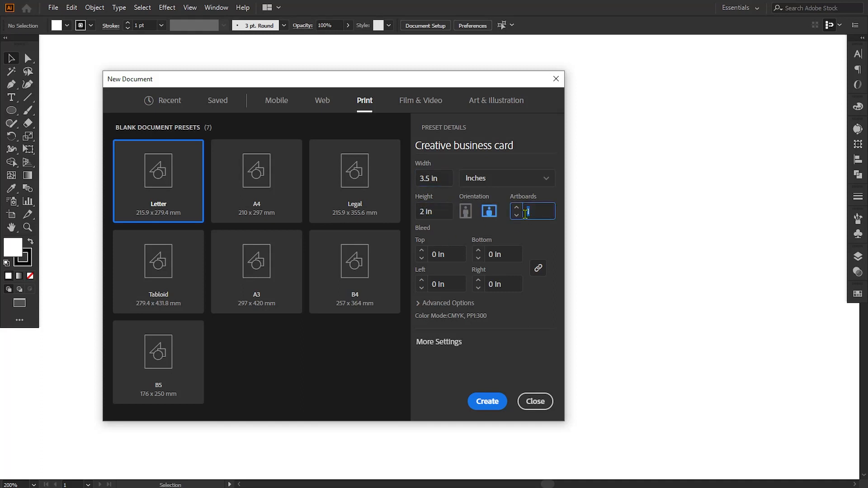
click(436, 255)
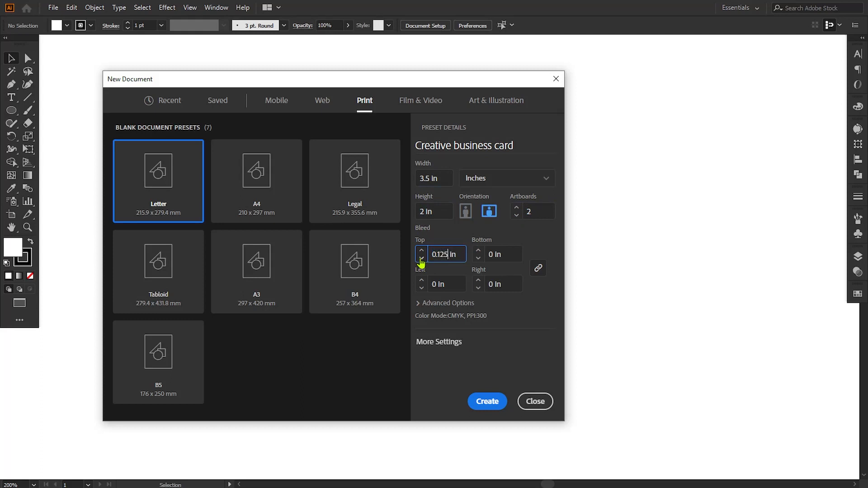
text(0.125 in)
click(442, 286)
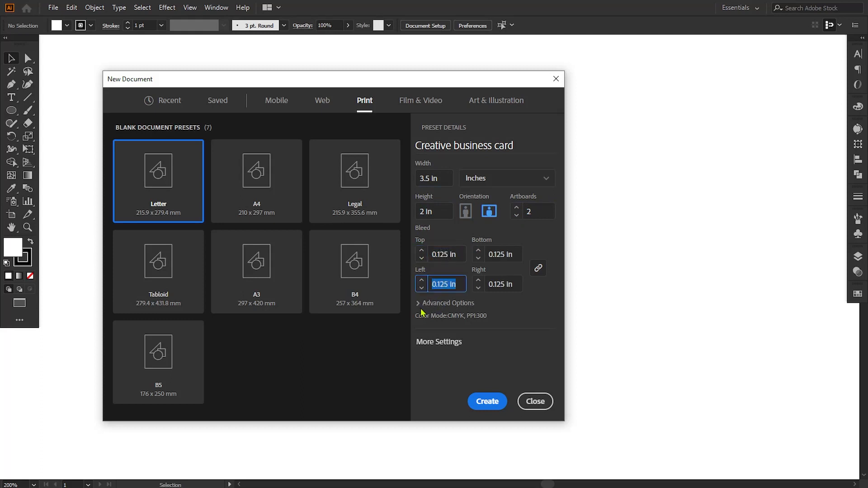
Step: Arrange the artboards in a single column with 0.1 in spacing and create the document
click(425, 343)
click(476, 158)
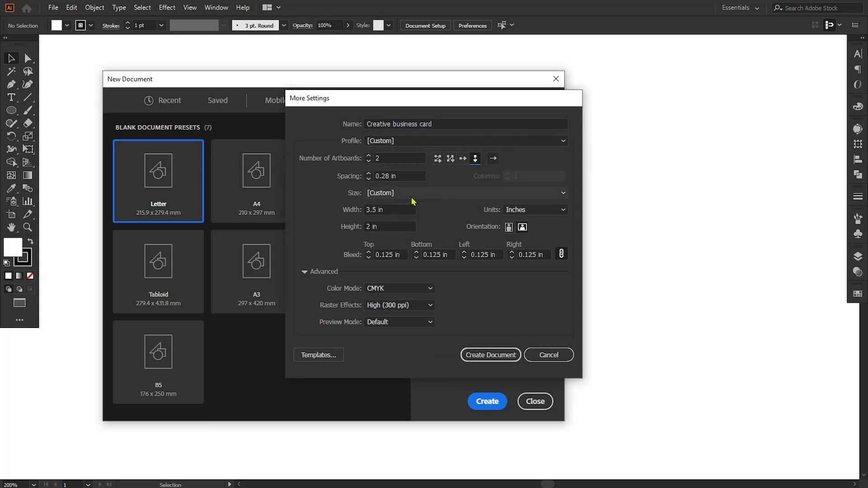
click(371, 173)
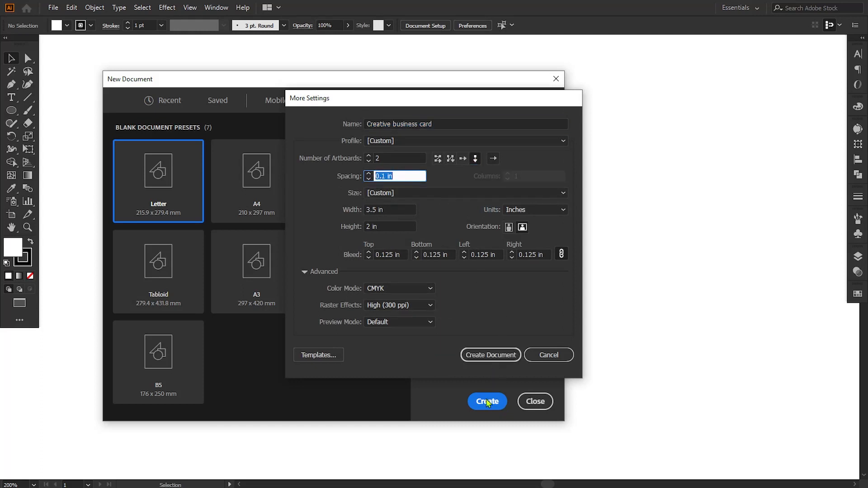
click(468, 355)
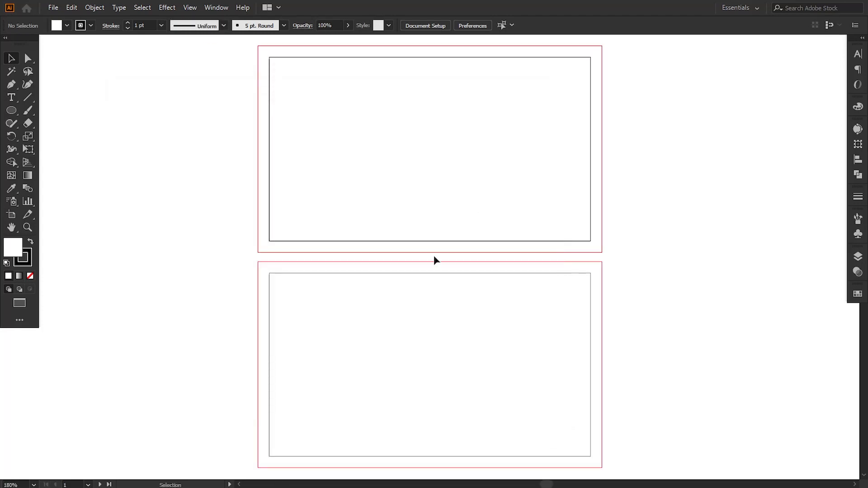
Step: Paste the logo, name, icons and QR artwork, scale it down and park it left of the artboards
key(ctrl+v)
key(ctrl+minus)
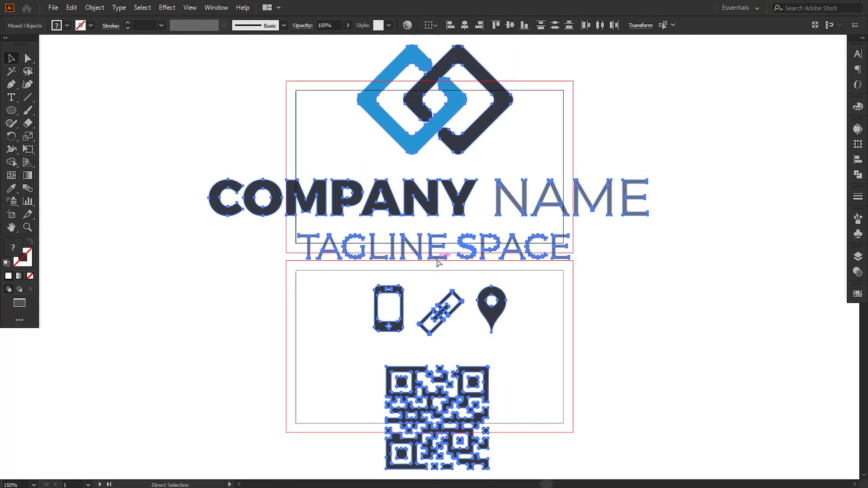
key(ctrl+minus)
drag(577, 116, 492, 197)
drag(452, 248, 289, 248)
drag(328, 202, 301, 224)
drag(289, 254, 311, 189)
click(523, 199)
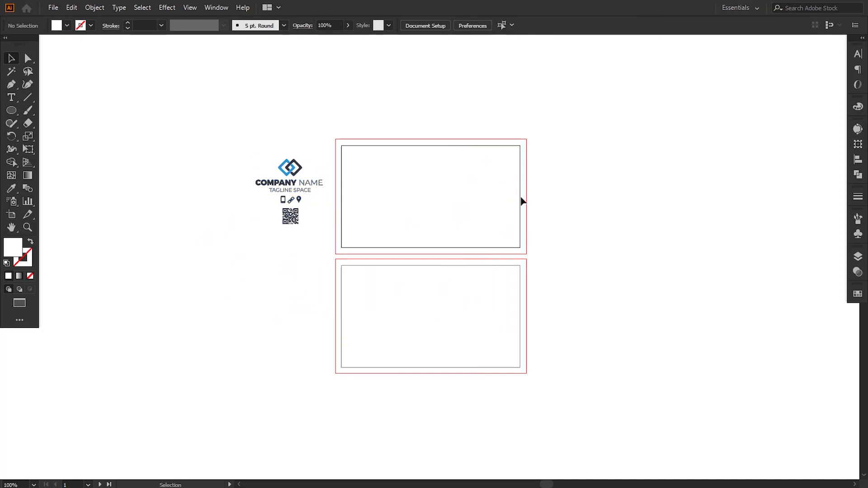
Step: Zoom in and pan to frame the front card
key(ctrl+equal)
key(ctrl+equal)
drag(437, 159, 461, 262)
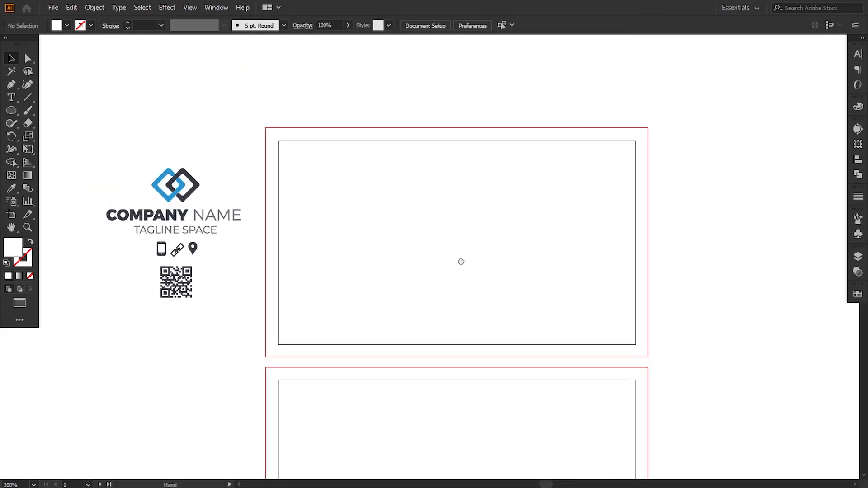
key(ctrl+equal)
drag(354, 240, 384, 235)
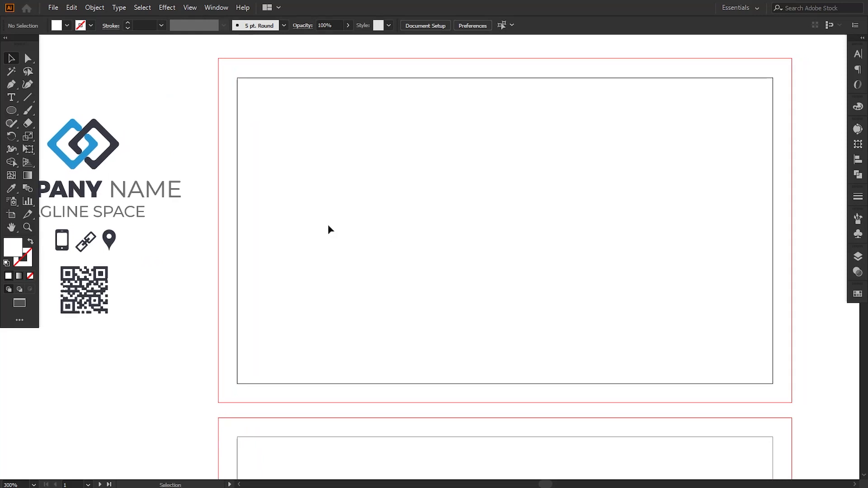
drag(326, 210, 319, 208)
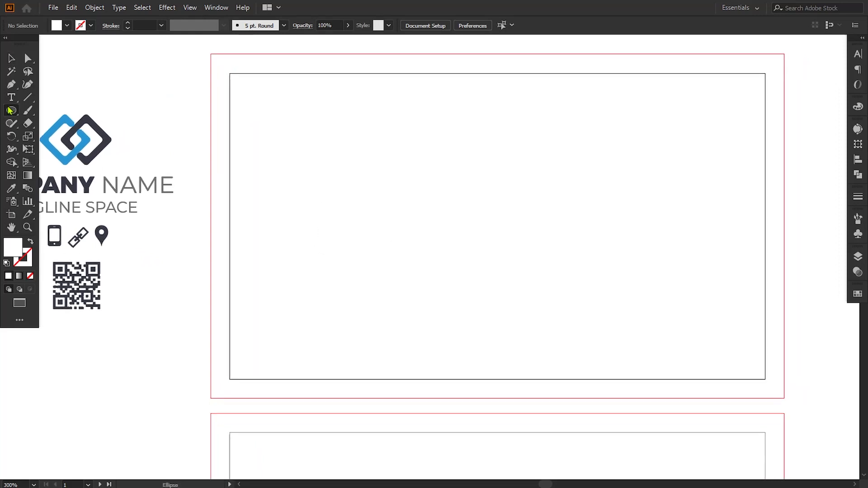
drag(10, 110, 63, 110)
Step: Draw a 3.25 × 1.75 in rectangle on the front card and make it a guide
mouse_move(230, 73)
mouse_down()
mouse_move(266, 180)
mouse_move(717, 376)
mouse_move(765, 379)
mouse_up()
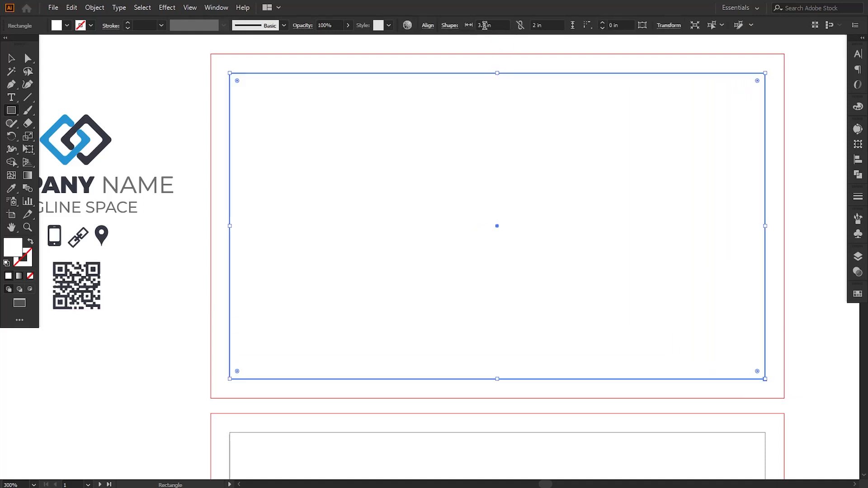
click(485, 25)
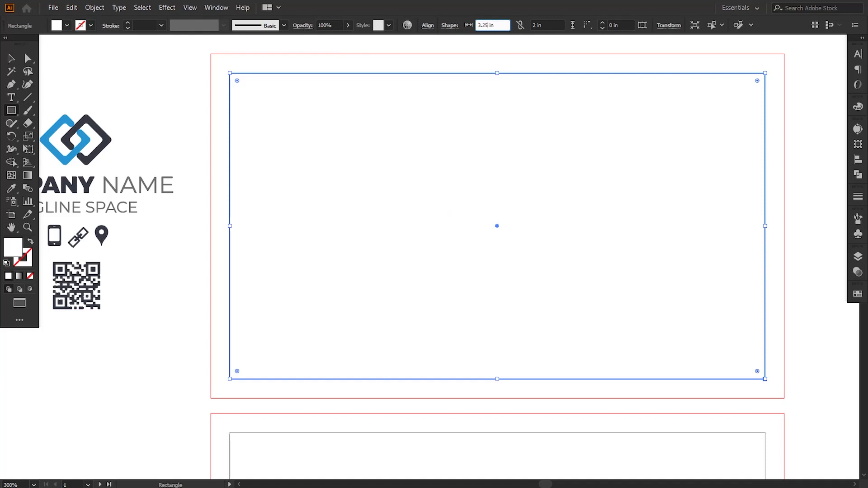
click(532, 25)
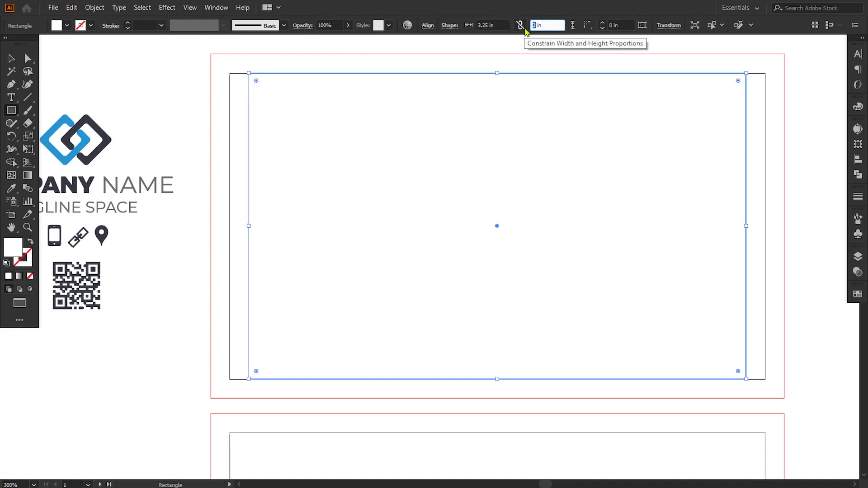
key(Return)
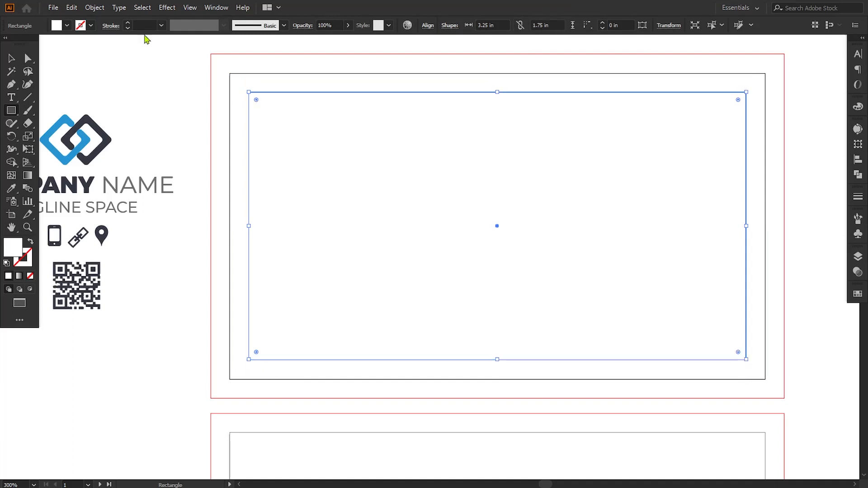
right_click(332, 266)
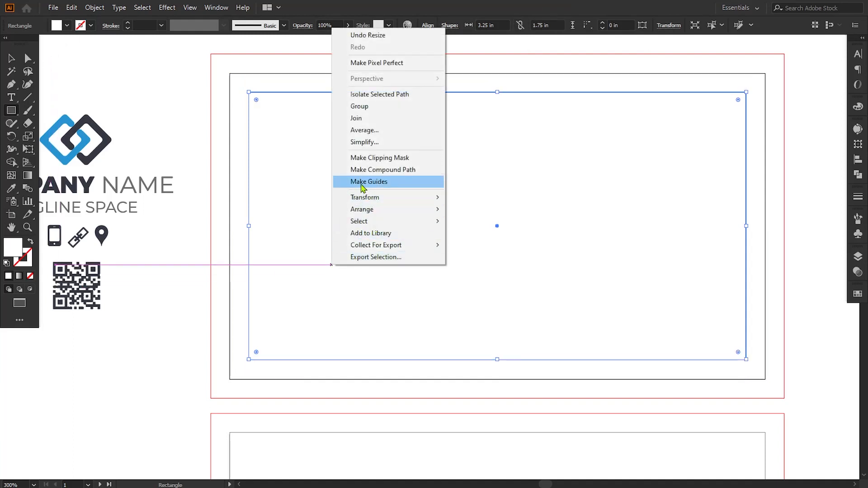
click(389, 181)
click(254, 200)
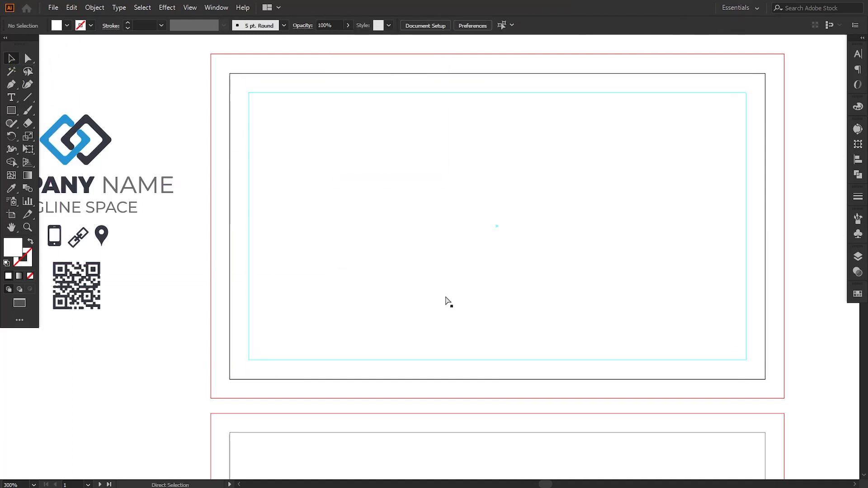
Step: Copy the guide straight down onto the back card, then reframe the front card
key(ctrl+minus)
drag(404, 358, 394, 263)
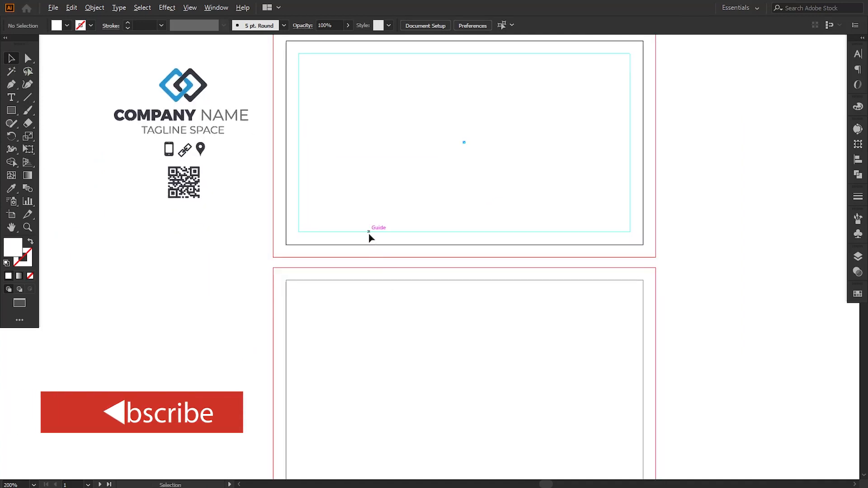
drag(368, 233, 355, 457)
scroll(355, 457, down, 5)
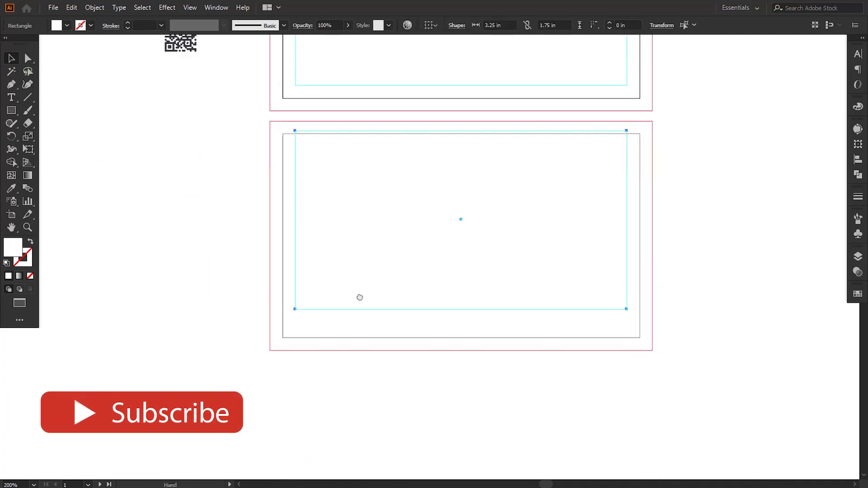
mouse_move(360, 307)
mouse_down()
mouse_move(368, 314)
mouse_move(361, 323)
mouse_up()
click(397, 390)
drag(418, 203, 421, 341)
drag(398, 260, 397, 374)
key(ctrl+plus)
mouse_move(352, 234)
mouse_down()
mouse_move(362, 237)
mouse_move(348, 222)
mouse_up()
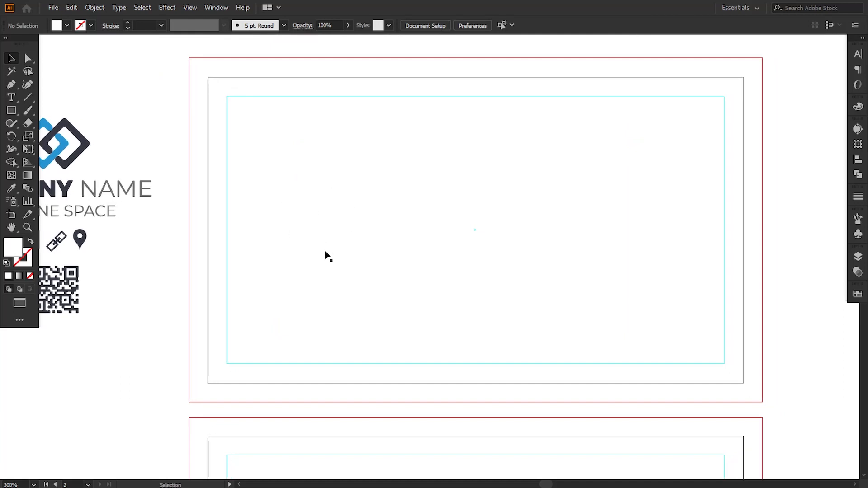
Step: Draw a bar along the front card's lower right and fill it with the logo's blue
click(11, 111)
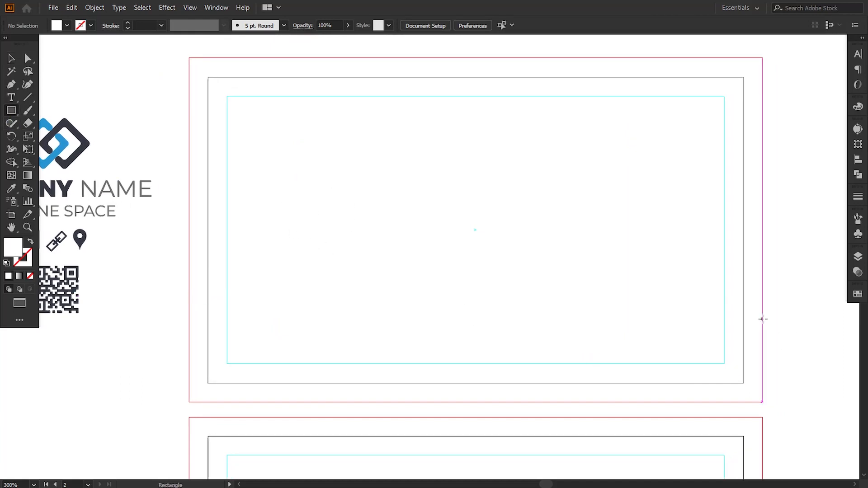
drag(763, 319, 441, 363)
click(10, 188)
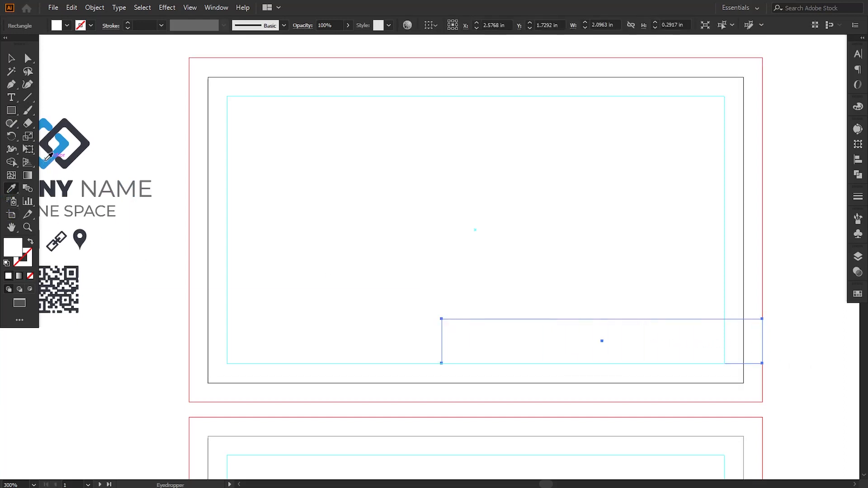
click(51, 156)
key(v)
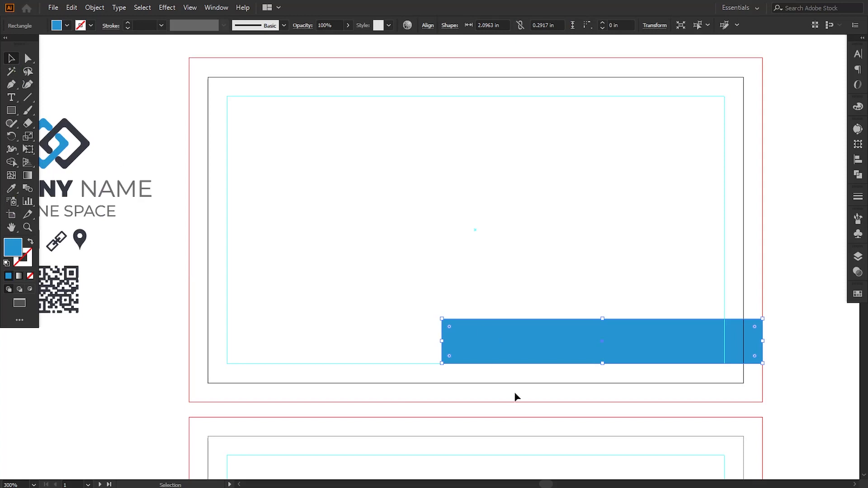
Step: Make the blue bar slightly taller and slant its left end
drag(602, 320, 604, 314)
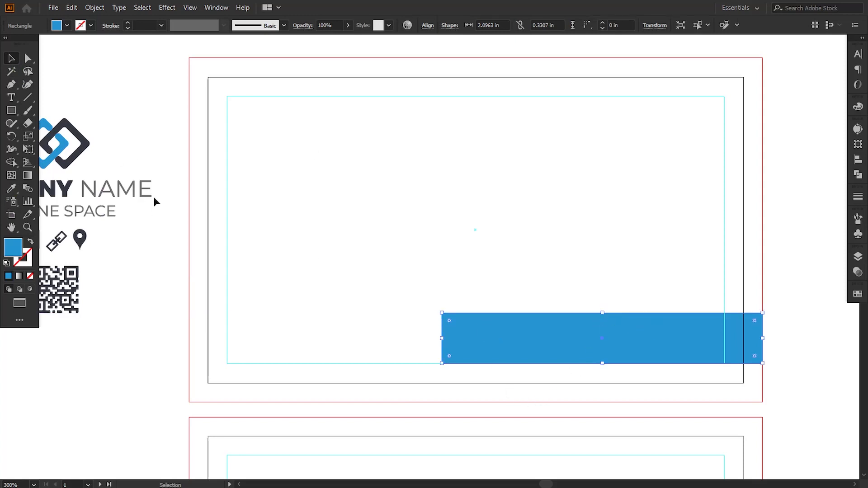
click(26, 62)
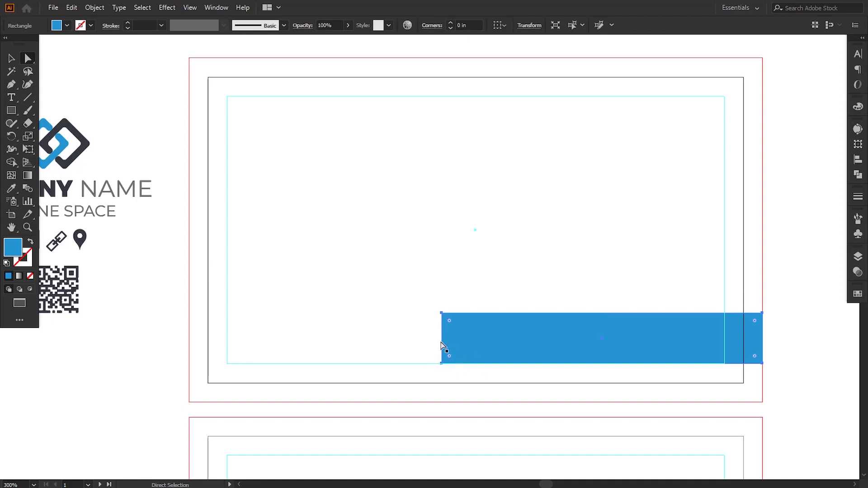
drag(443, 314, 443, 314)
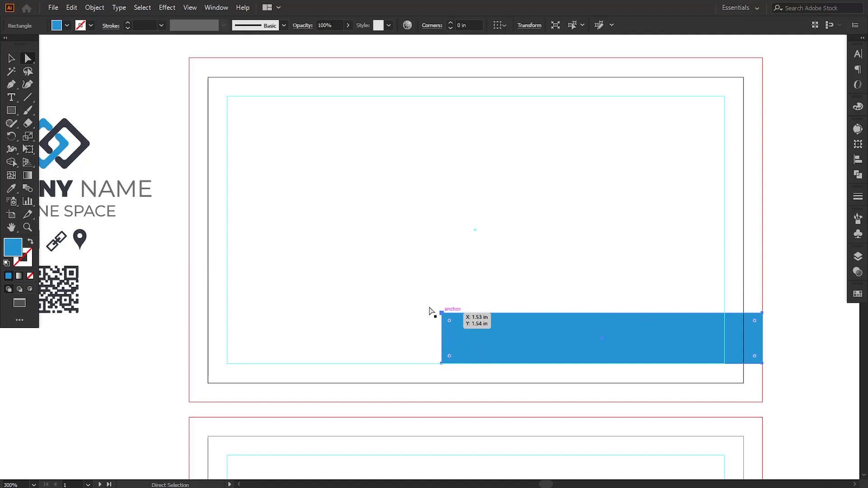
click(11, 57)
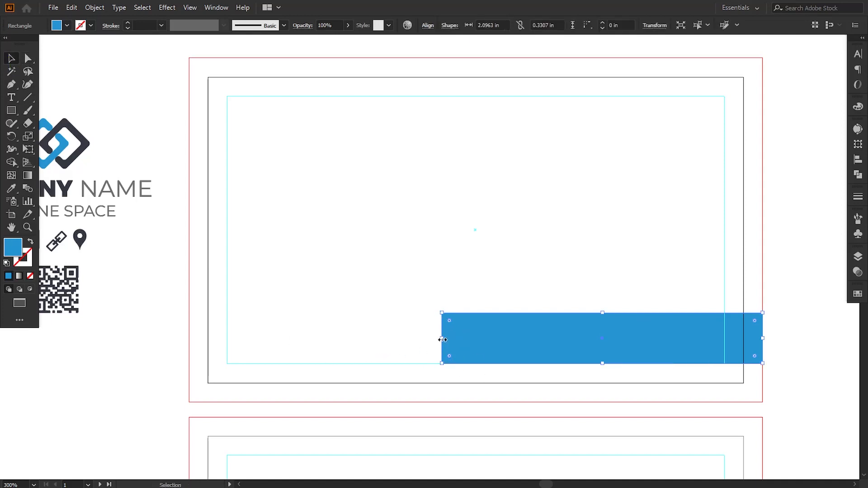
drag(442, 339, 448, 315)
click(28, 63)
click(358, 289)
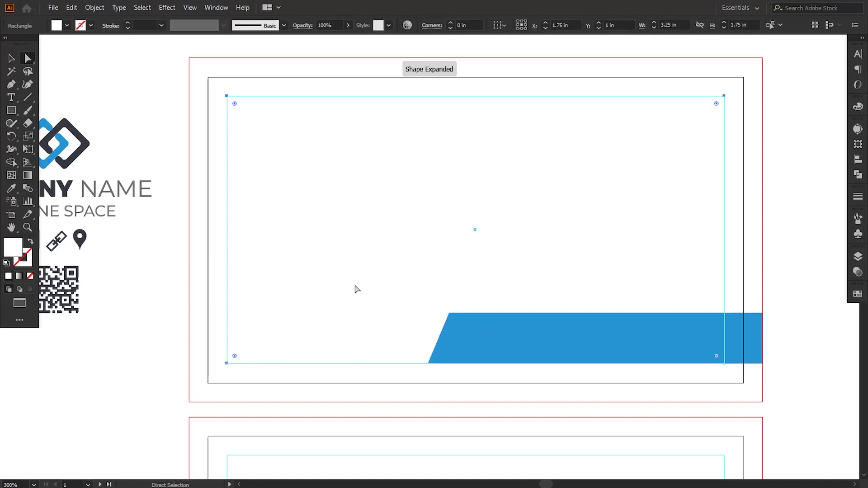
click(12, 110)
Step: Draw a second rectangle, fill it with the logo's dark navy and narrow it to about 1.59 in
drag(182, 310, 476, 352)
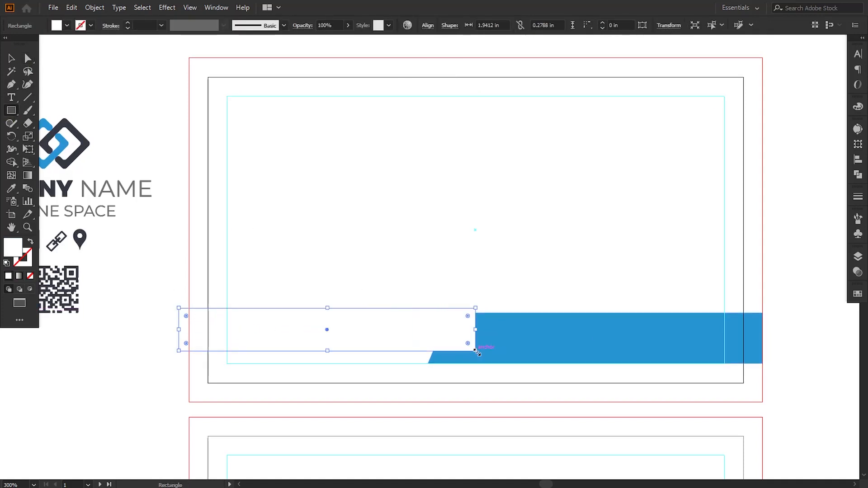
click(11, 189)
click(73, 156)
key(v)
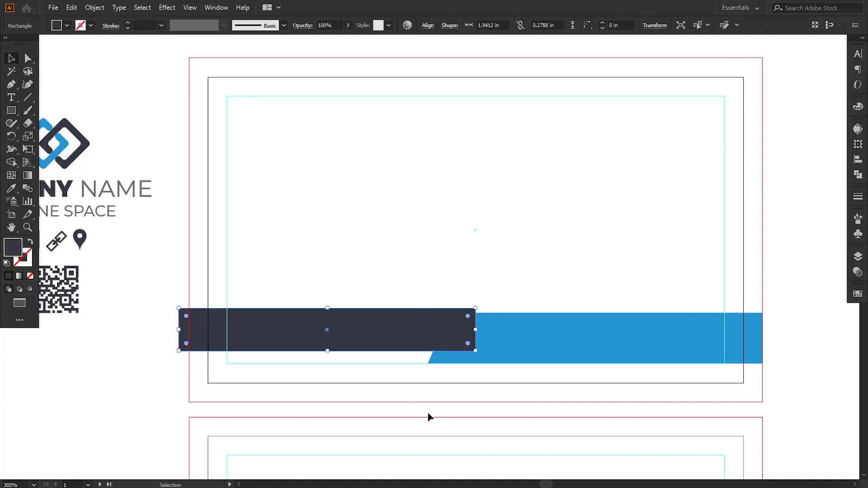
drag(475, 330, 374, 352)
Step: Shift the navy shape right and slant its right end by nudging the top-right point left
click(28, 58)
key(v)
click(310, 381)
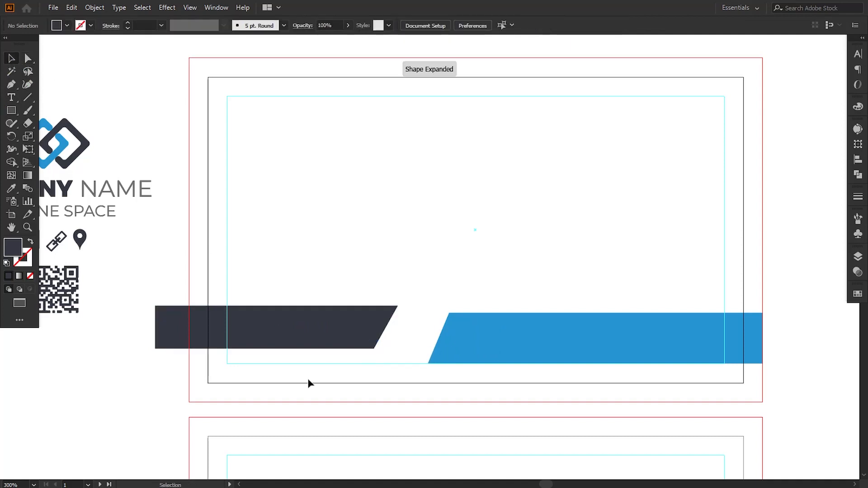
drag(319, 337, 358, 340)
click(27, 58)
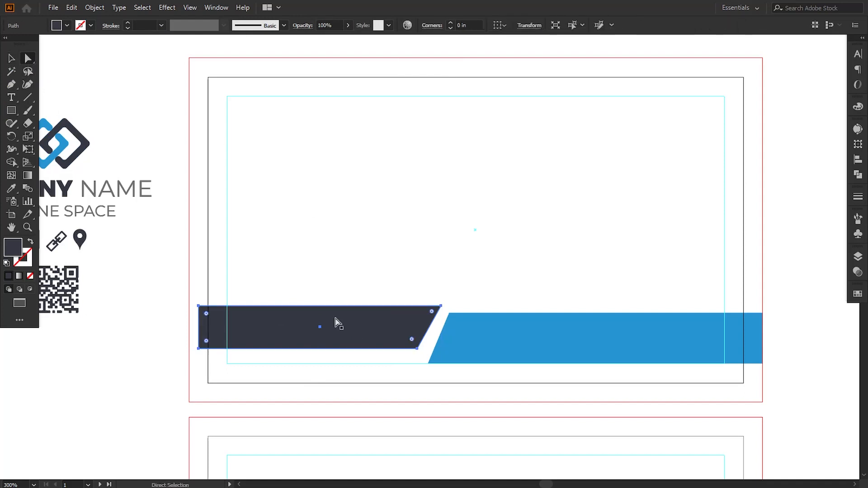
click(441, 307)
key(Left)
key(Left)
key(Left)
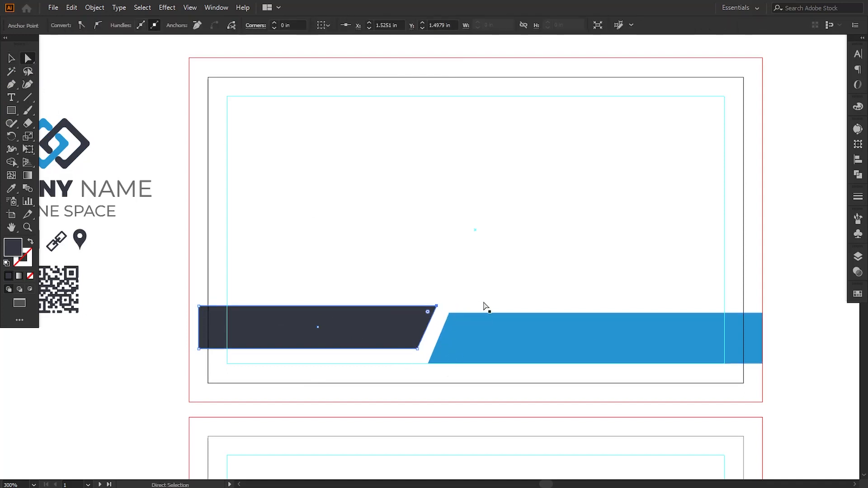
click(384, 411)
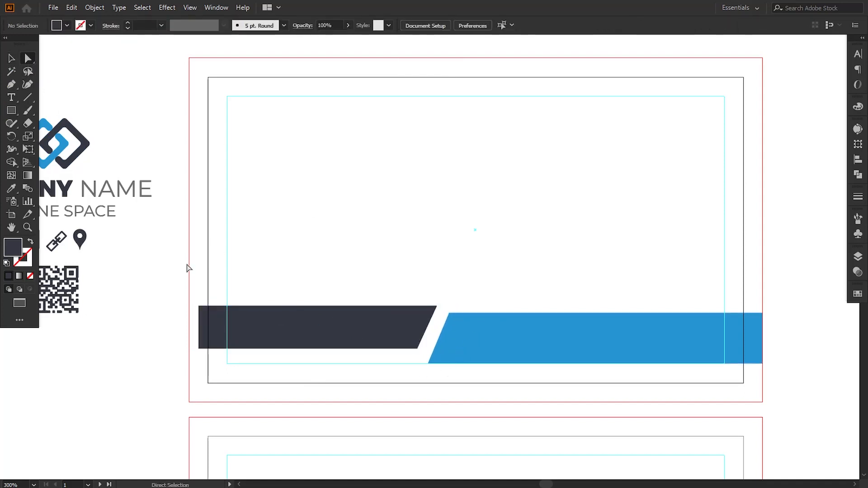
Step: Thin the navy bar by raising its bottom edge and lower it beside the blue bar
click(199, 348)
shift+click(417, 349)
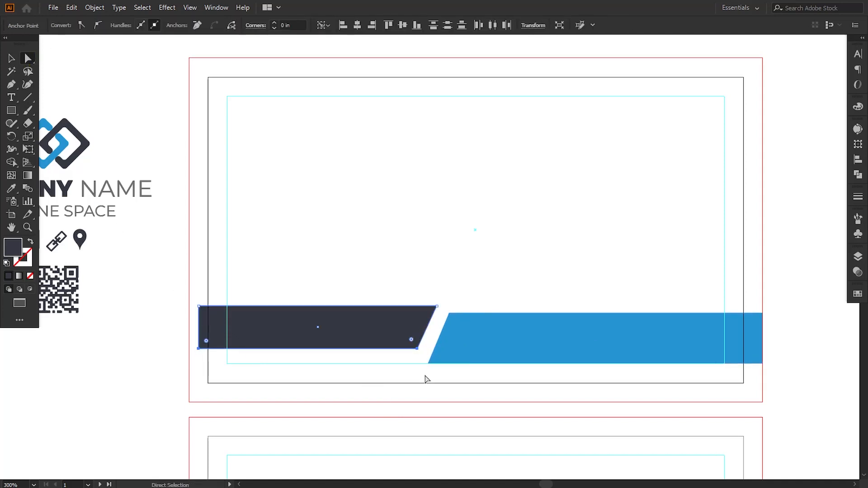
key(Up)
key(Up)
key(Up)
key(Up)
key(Up)
key(Up)
key(Up)
key(Up)
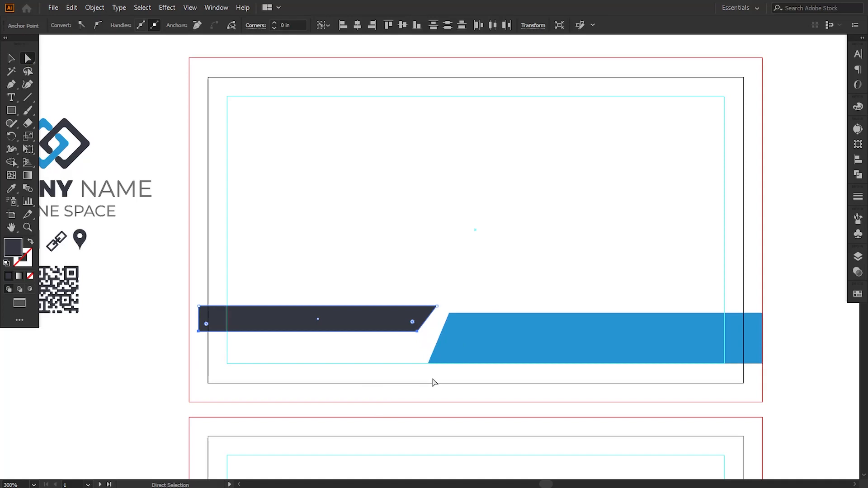
key(Down)
key(Down)
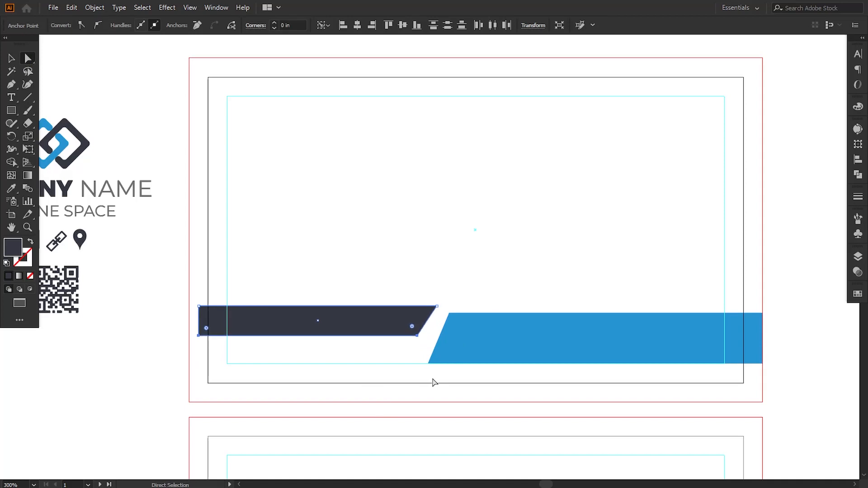
click(10, 59)
drag(310, 330, 307, 351)
Step: Move the navy bar's slanted end left to leave a gap matching the blue bar's slant
click(25, 63)
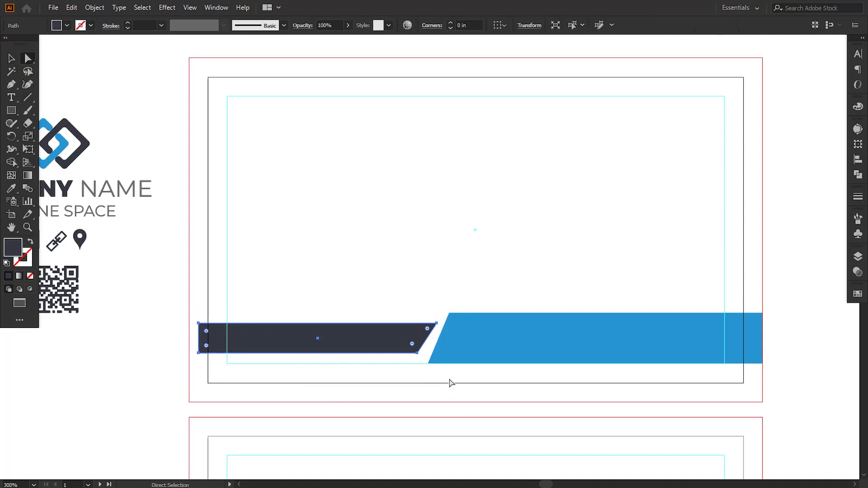
click(417, 352)
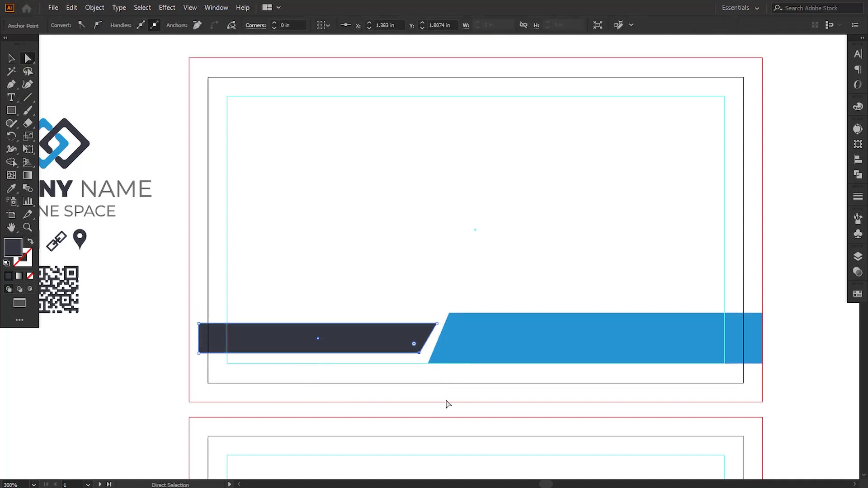
shift+click(437, 324)
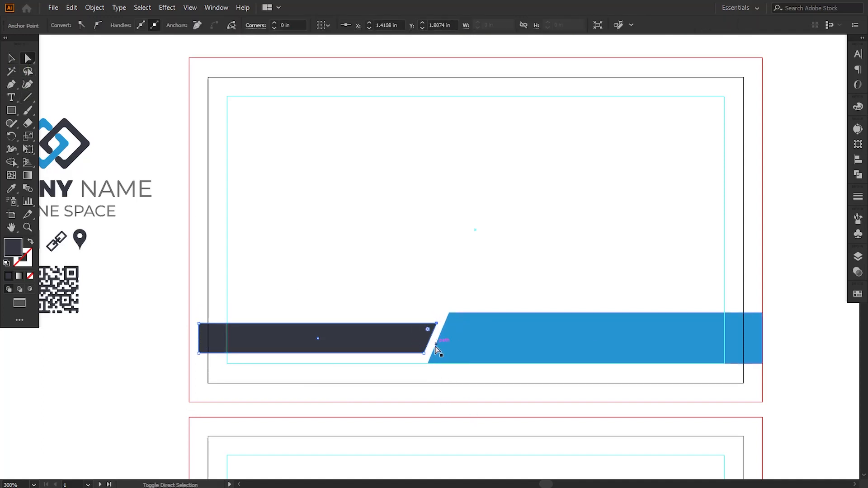
key(Left)
key(Left)
key(Left)
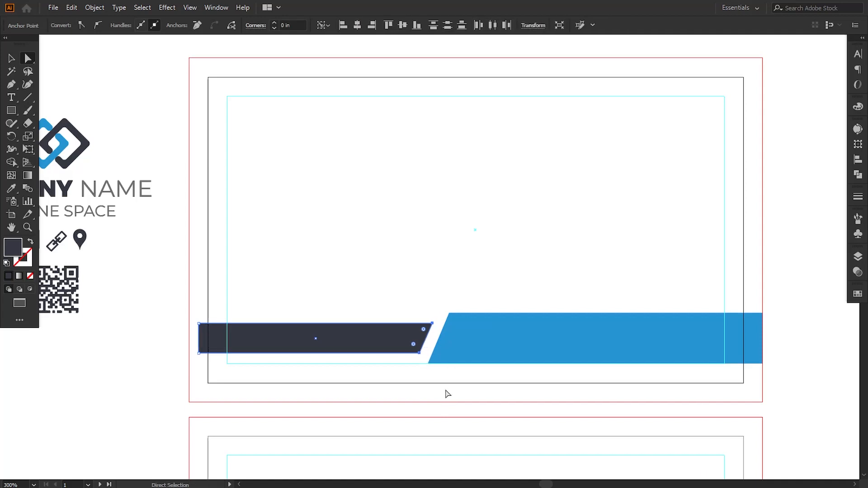
click(364, 260)
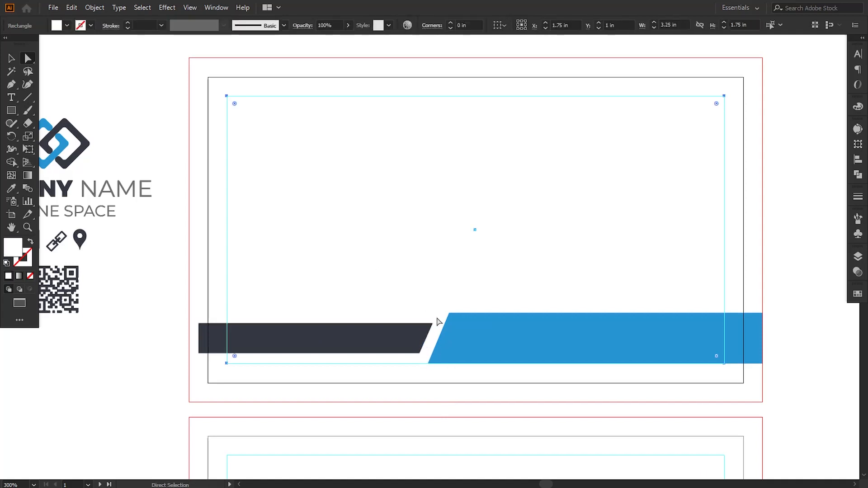
drag(474, 354, 461, 362)
click(789, 365)
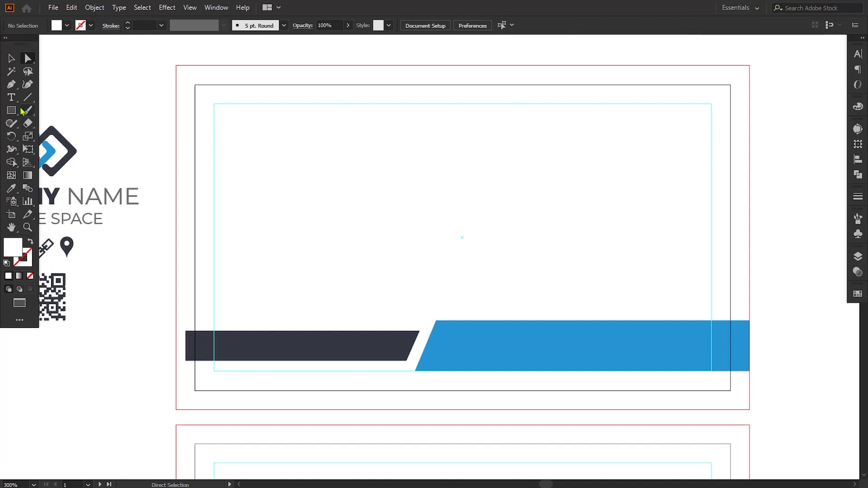
Step: Add 'urwebsitename.com' text, make it white and move it onto the blue bar
click(12, 97)
click(285, 242)
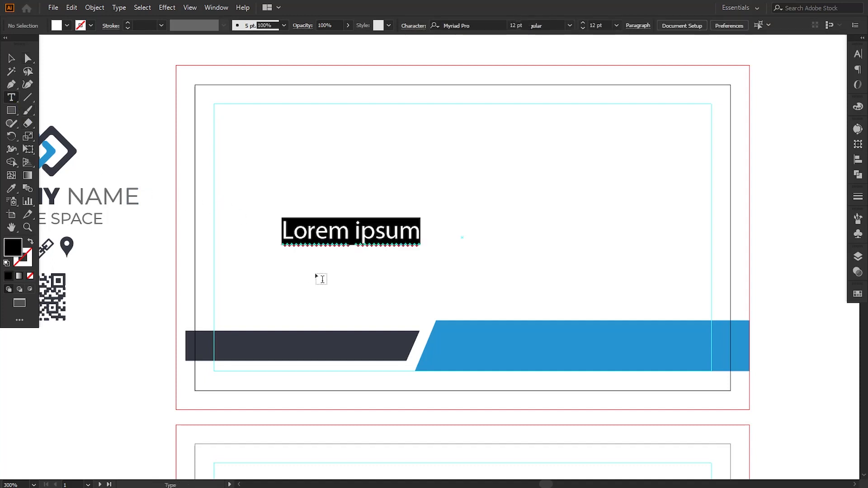
text(urwebsite)
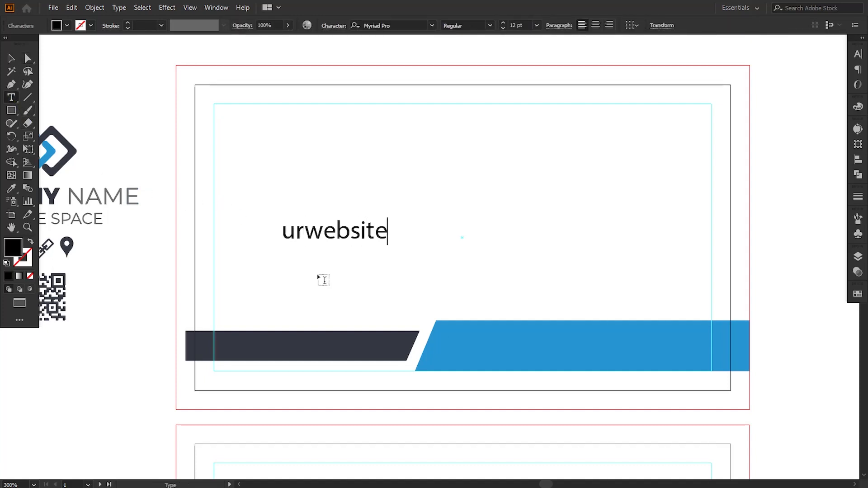
text(name.com)
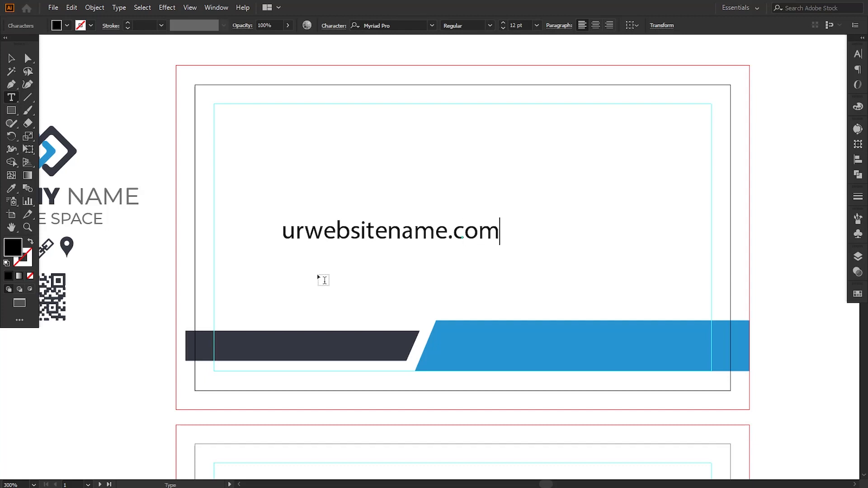
click(11, 59)
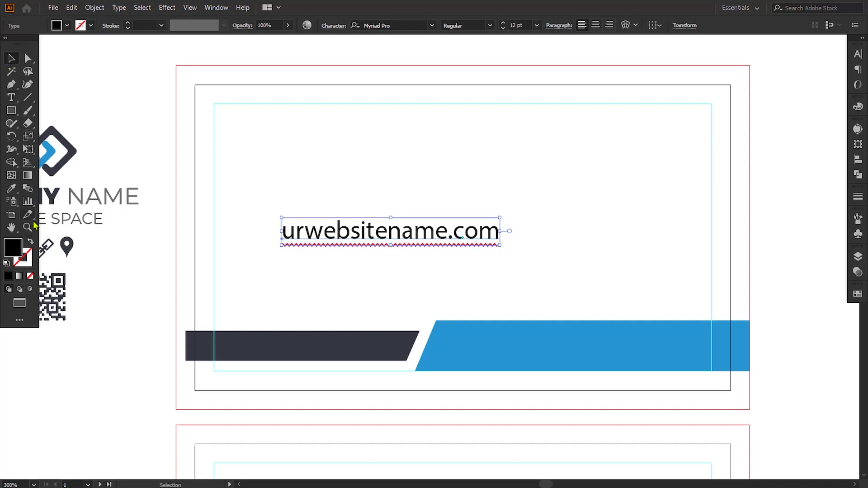
click(11, 189)
click(146, 149)
click(11, 59)
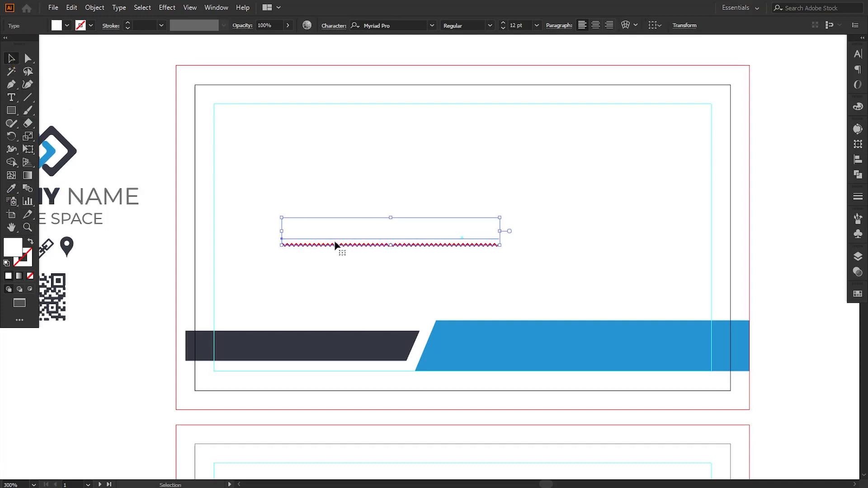
drag(342, 226, 530, 340)
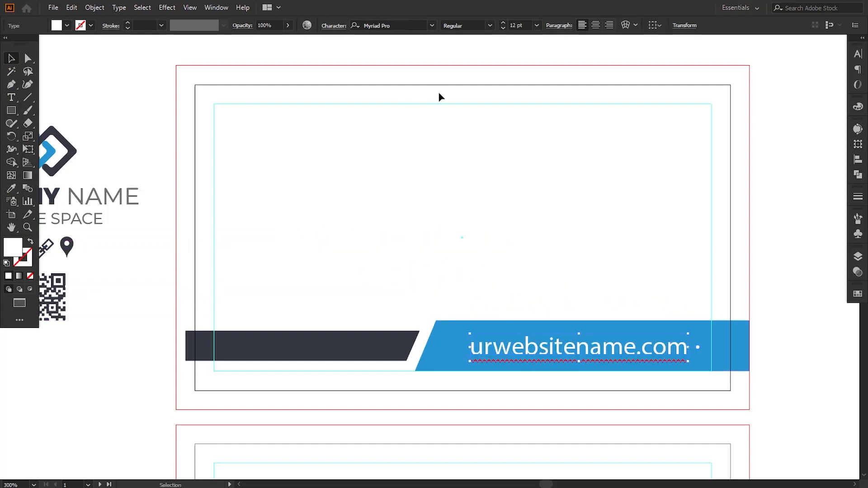
Step: Set the website text to Roboto Light and shrink it slightly to fit the bar
click(411, 25)
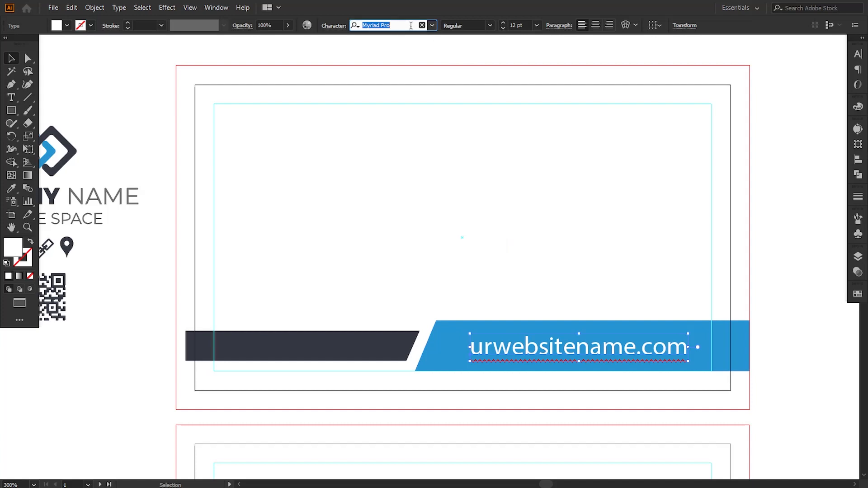
text(ro)
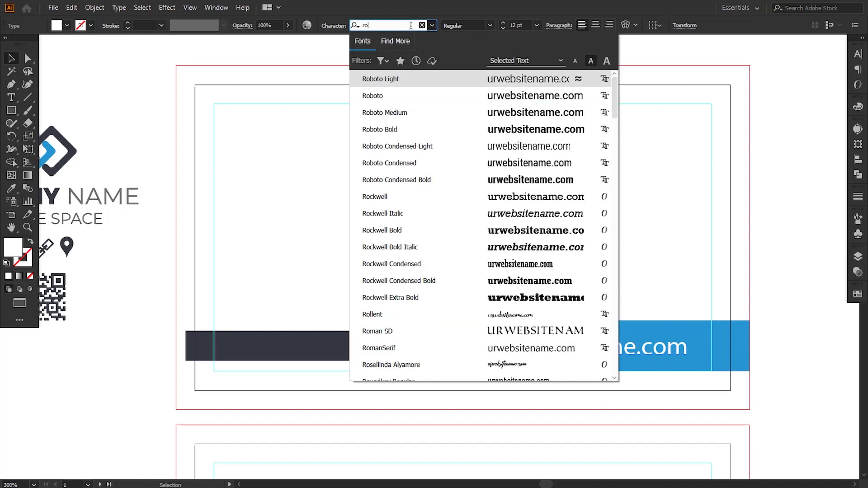
text(bo)
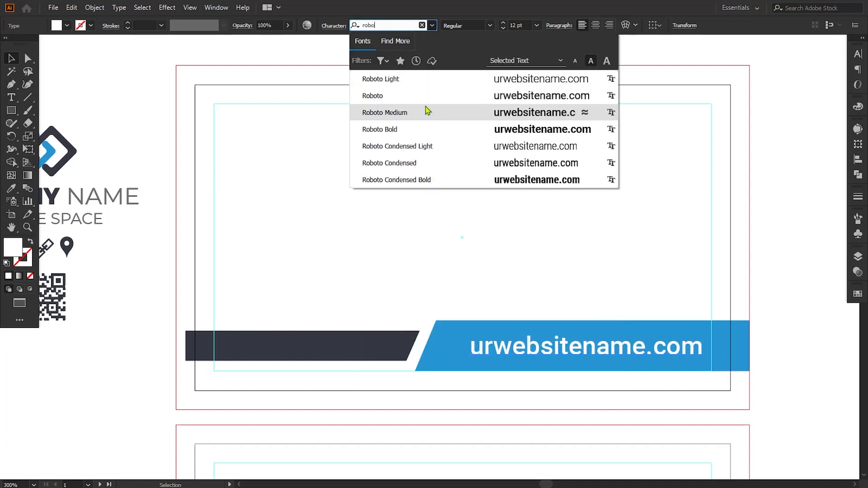
click(378, 80)
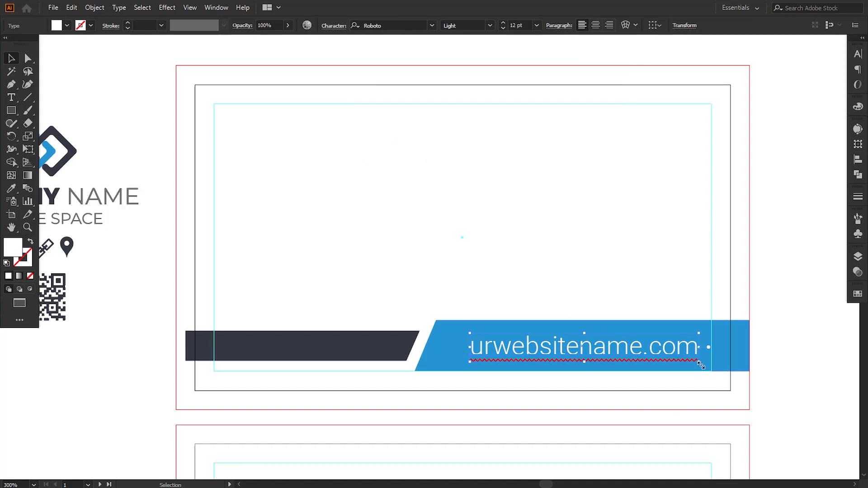
drag(699, 361, 665, 365)
click(750, 414)
Step: Place a copy of the logo group at the centre of the front card
click(132, 213)
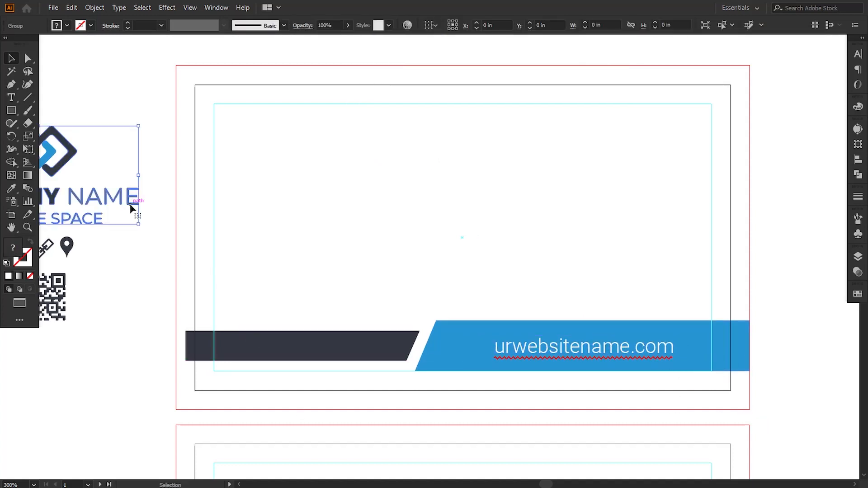
drag(116, 194, 532, 251)
key(Up)
key(Up)
key(Up)
key(Up)
key(Up)
key(Up)
key(Up)
key(Up)
key(Up)
key(Up)
key(Up)
key(Up)
click(645, 283)
Step: Add a full-bleed white background rectangle behind everything and turn the inner rectangle into a guide
key(m)
drag(175, 65, 750, 409)
right_click(540, 300)
mouse_move(559, 239)
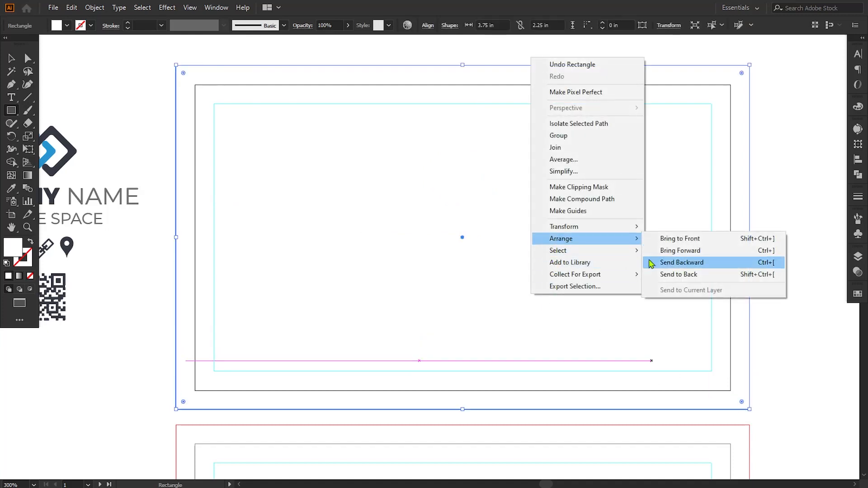
click(669, 274)
key(v)
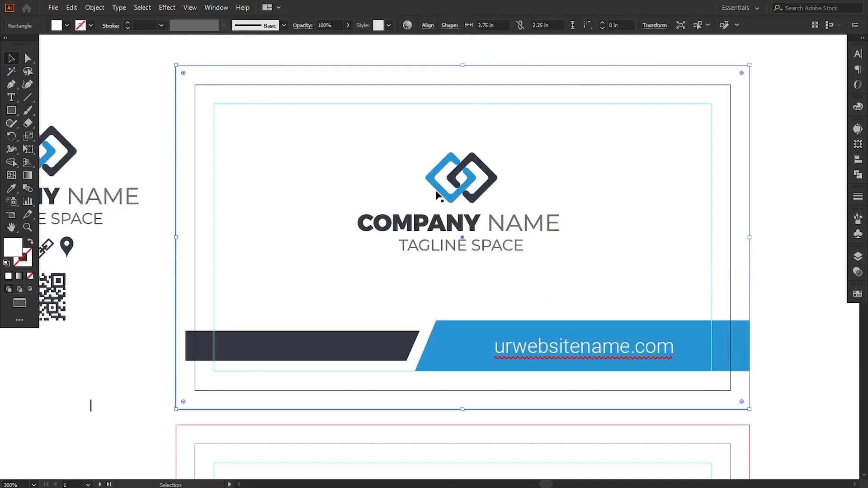
click(443, 197)
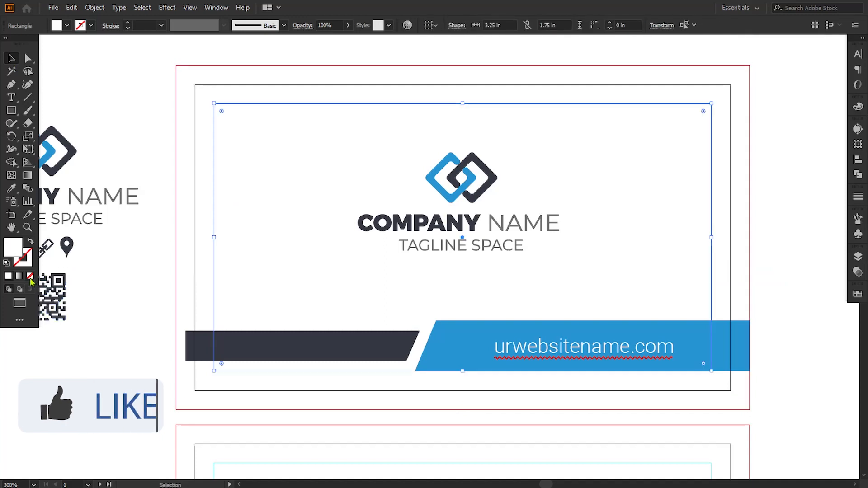
key(ctrl+5)
Step: Centre the logo horizontally on the card against the white background
click(431, 156)
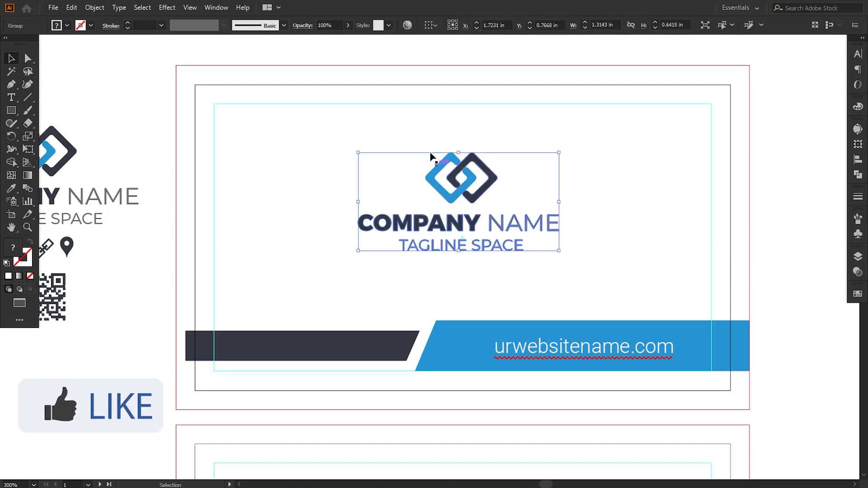
shift+click(407, 70)
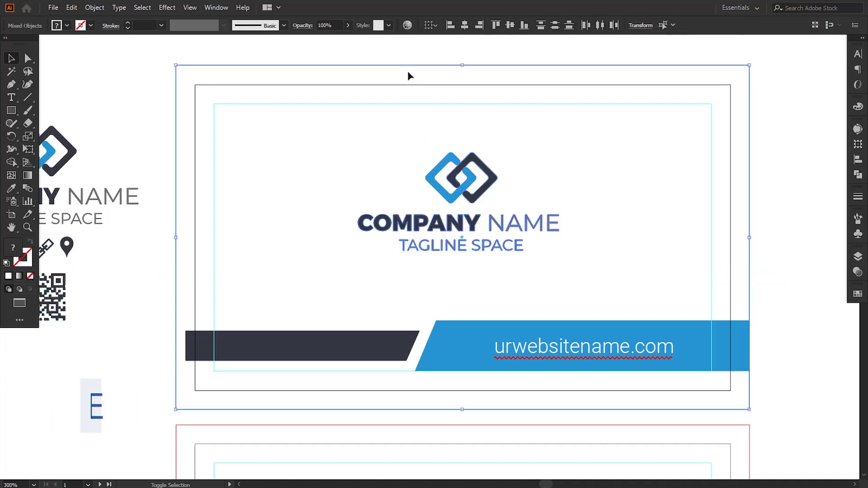
click(464, 25)
mouse_move(290, 127)
mouse_down()
mouse_move(299, 149)
mouse_move(294, 135)
mouse_up()
key(ctrl+minus)
click(689, 331)
drag(504, 249, 523, 273)
Step: Enlarge the logo to 1.54 × 0.75 in in the upper part of the card
click(463, 241)
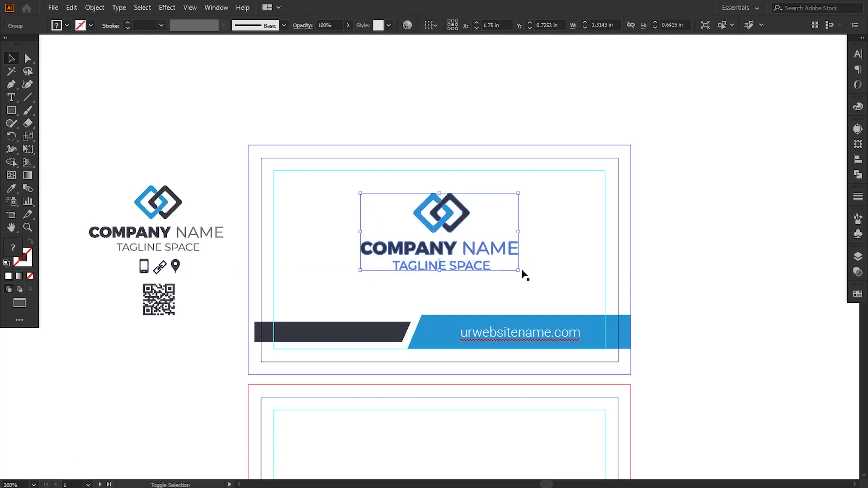
click(667, 293)
click(459, 227)
click(659, 288)
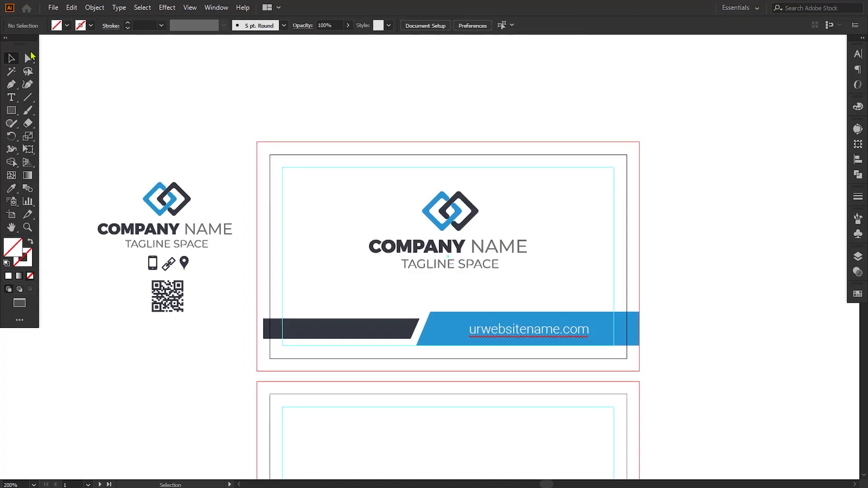
Step: Drag the navy bar's left corner out to the front card's left bleed edge
click(28, 57)
drag(266, 324, 256, 338)
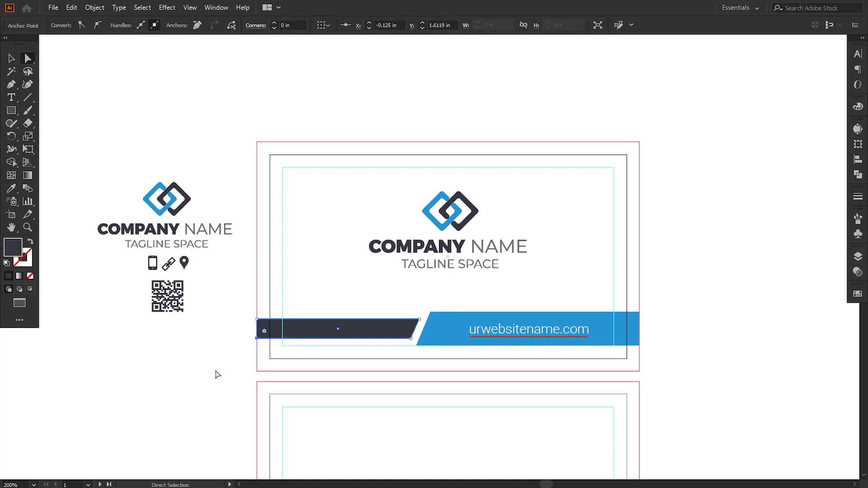
click(684, 359)
drag(684, 358, 678, 240)
drag(553, 323, 555, 290)
Step: Move the reference artwork down beside the back card and zoom to 300% on it
key(v)
drag(69, 163, 83, 208)
drag(95, 78, 186, 193)
drag(176, 111, 174, 322)
drag(415, 346, 423, 249)
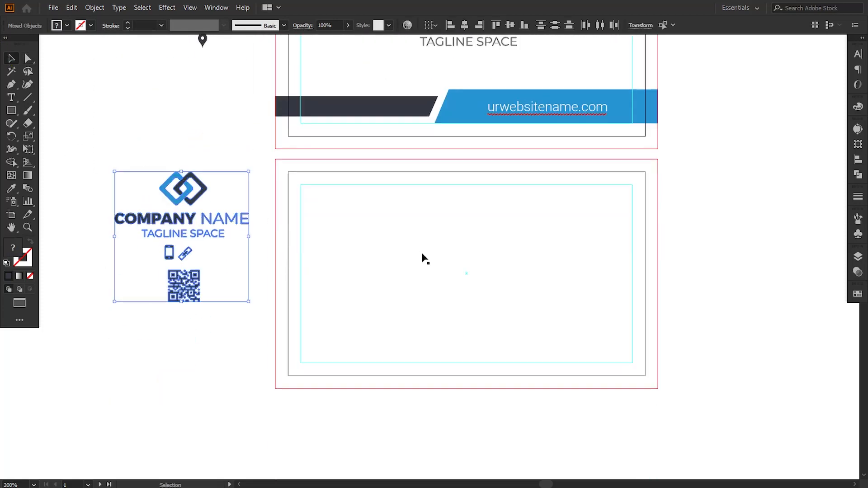
key(ctrl+=)
drag(521, 273, 298, 220)
drag(613, 247, 478, 246)
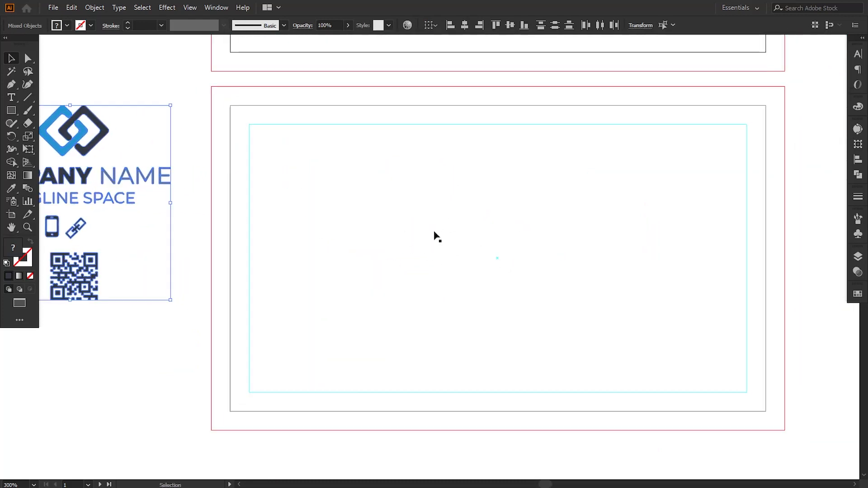
Step: Draw a dark navy 1.84 × 0.41 in rectangle across the back card's upper left from the bleed edge
click(11, 112)
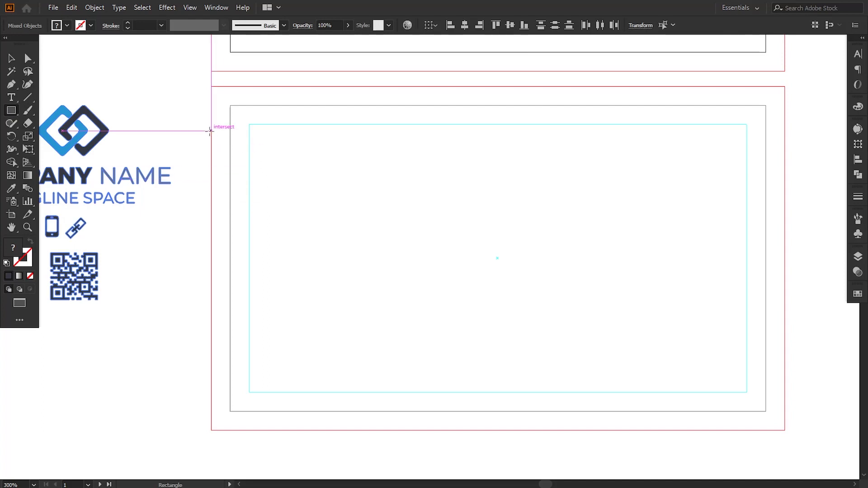
drag(210, 130, 492, 199)
click(10, 60)
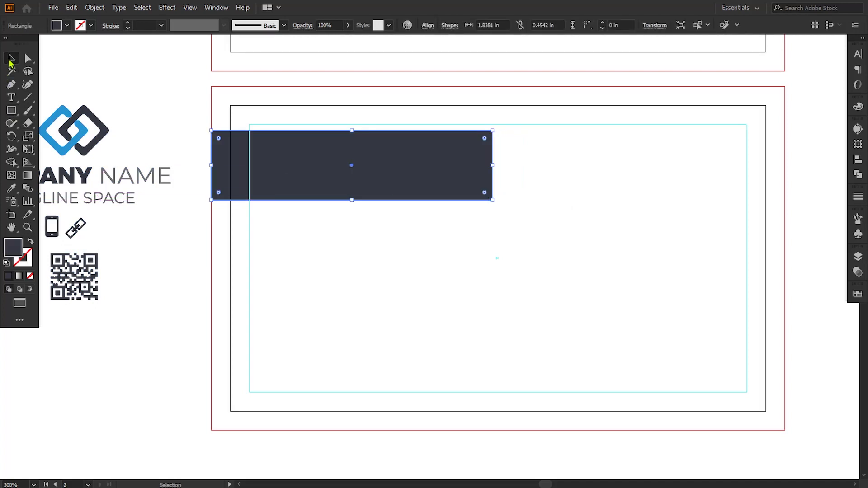
drag(355, 199, 356, 176)
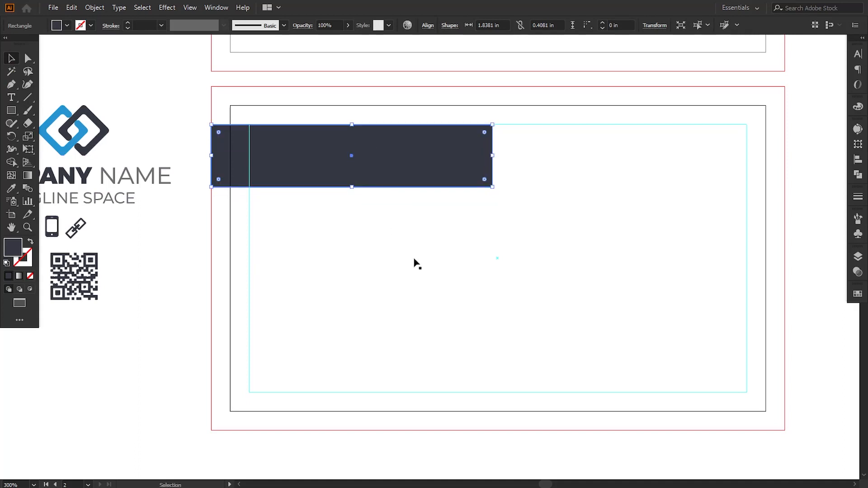
click(414, 267)
click(140, 280)
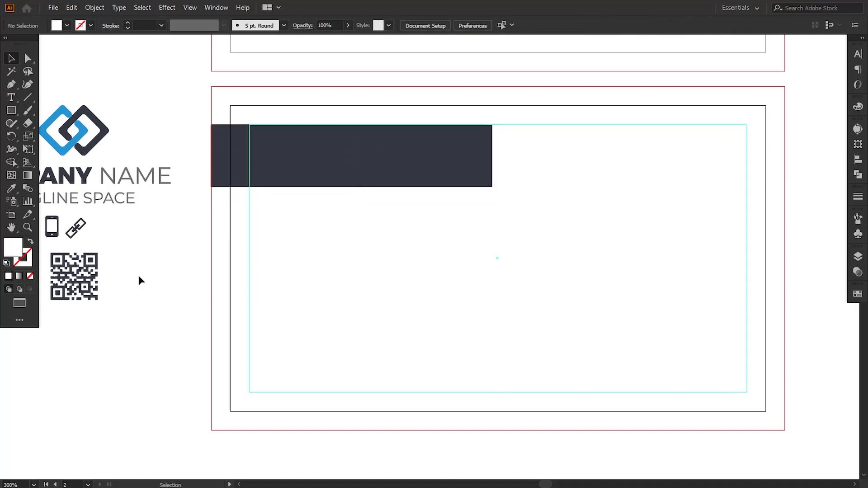
Step: Type the cardholder's name on the back card and move it onto the dark bar
click(11, 98)
click(361, 329)
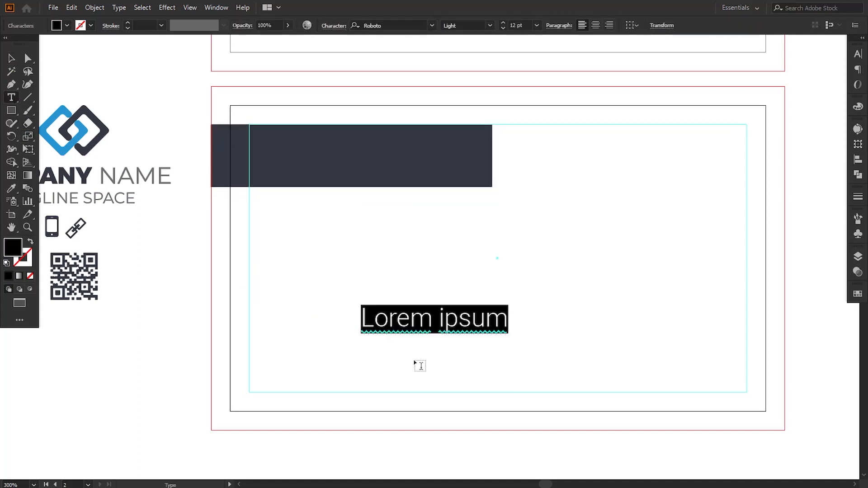
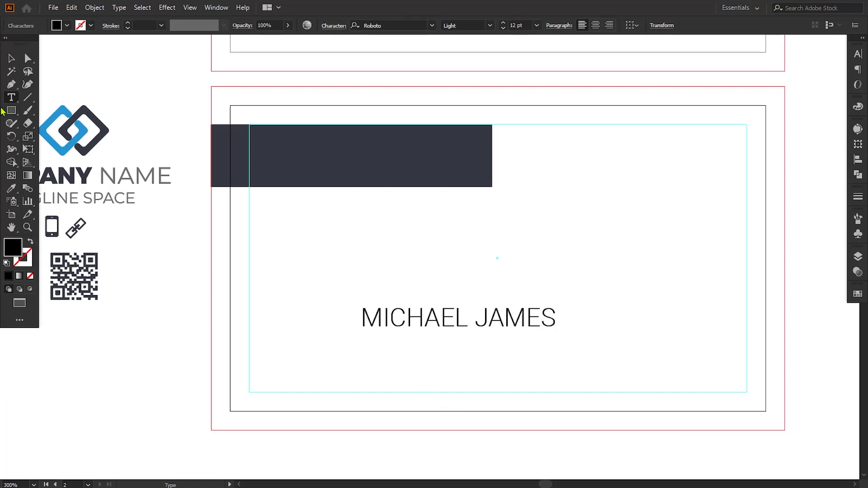
click(11, 58)
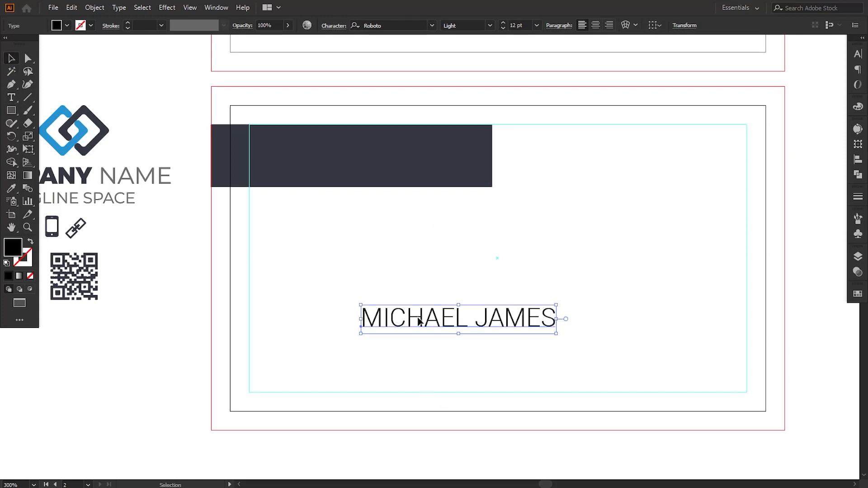
drag(420, 321, 315, 153)
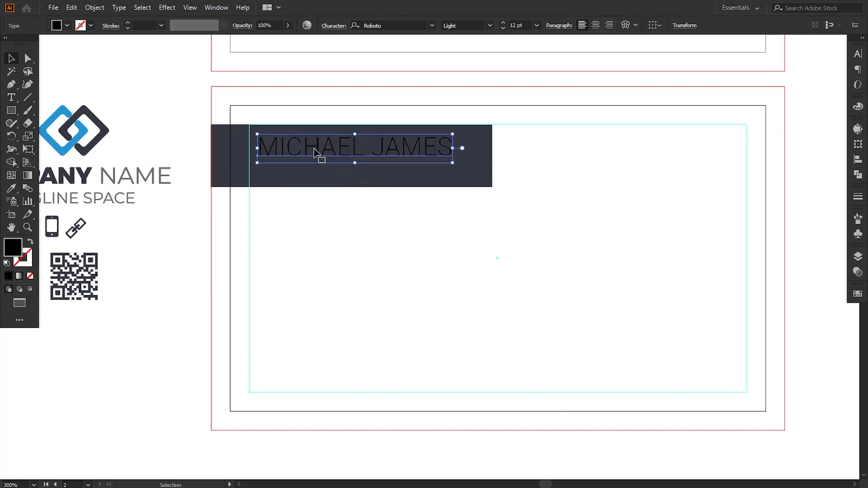
Step: Make the name Bold with a Light surname, and colour the first name white (#ffffff)
click(490, 26)
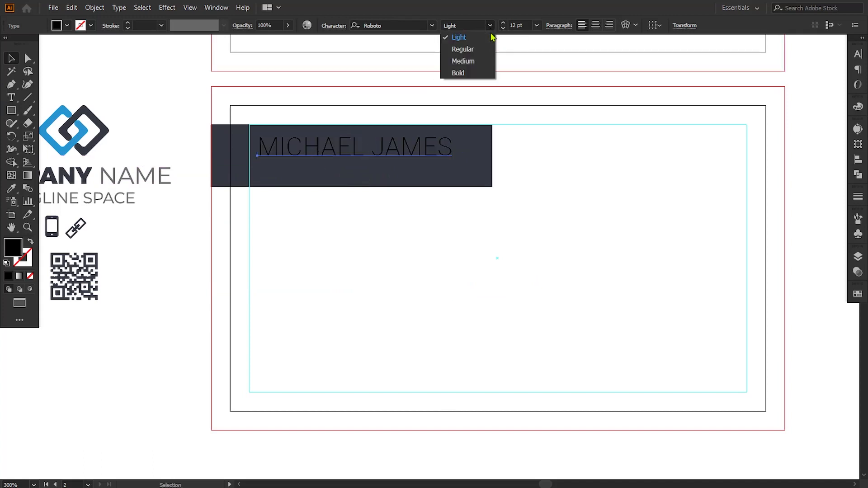
click(476, 73)
key(t)
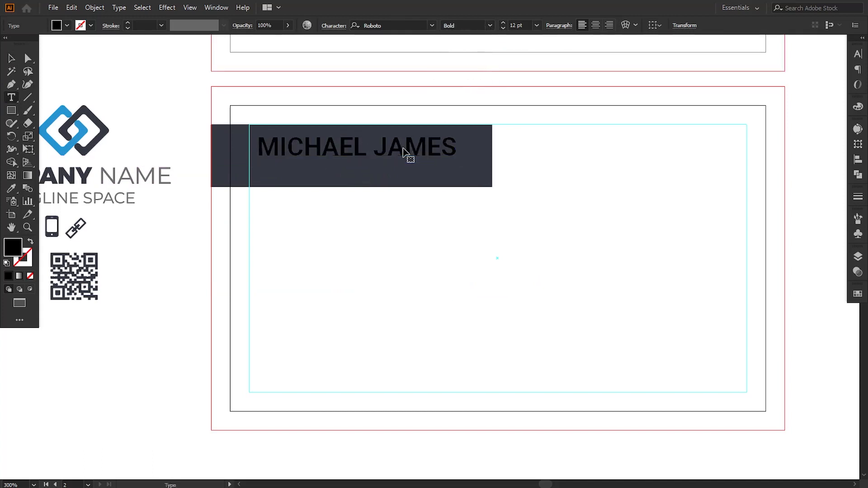
drag(380, 149, 486, 146)
click(490, 26)
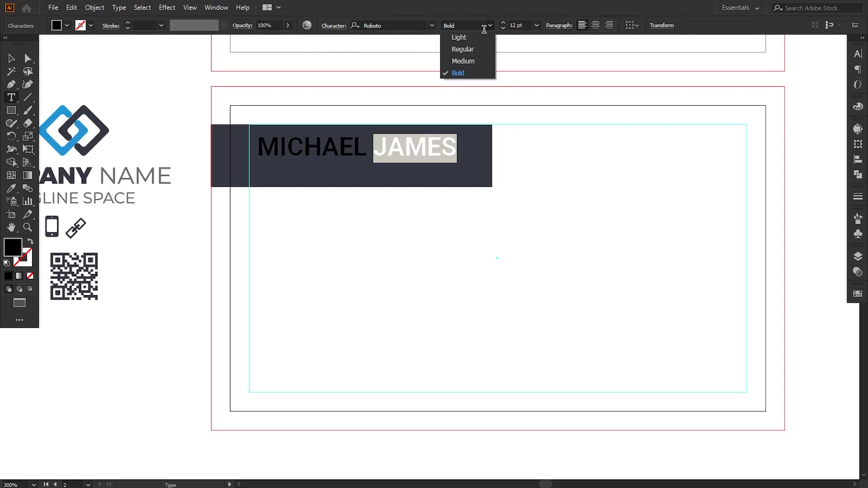
click(459, 38)
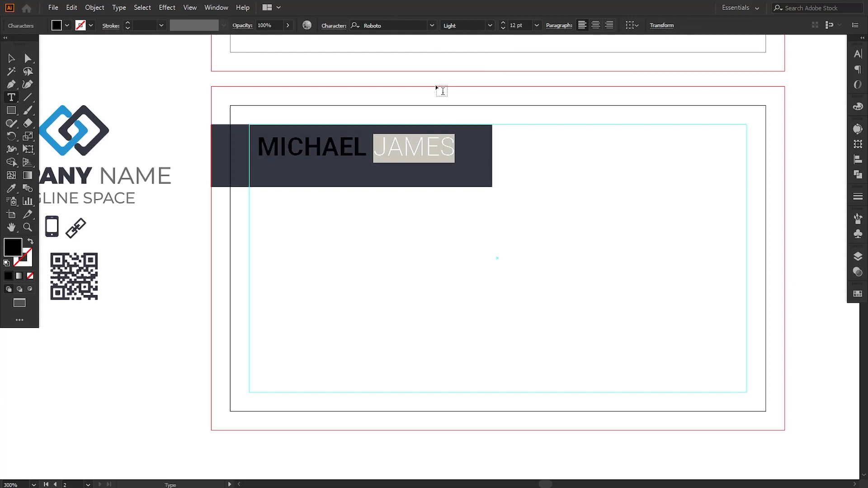
click(403, 150)
drag(367, 151, 232, 152)
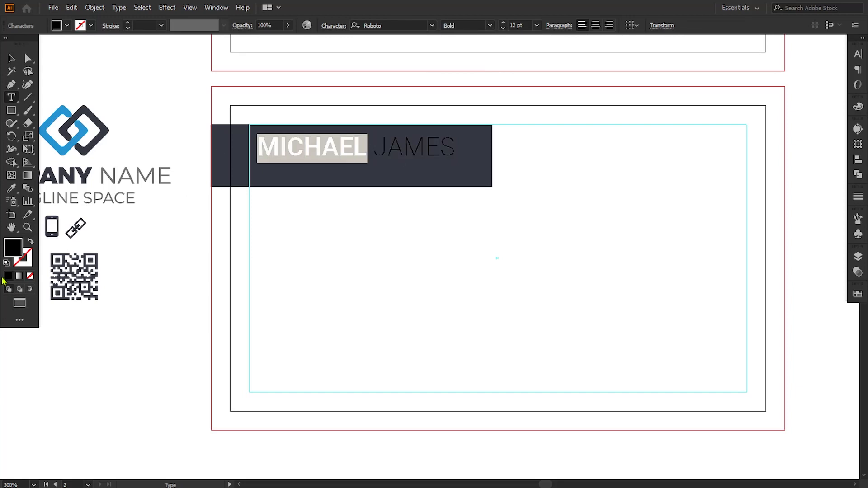
double_click(11, 257)
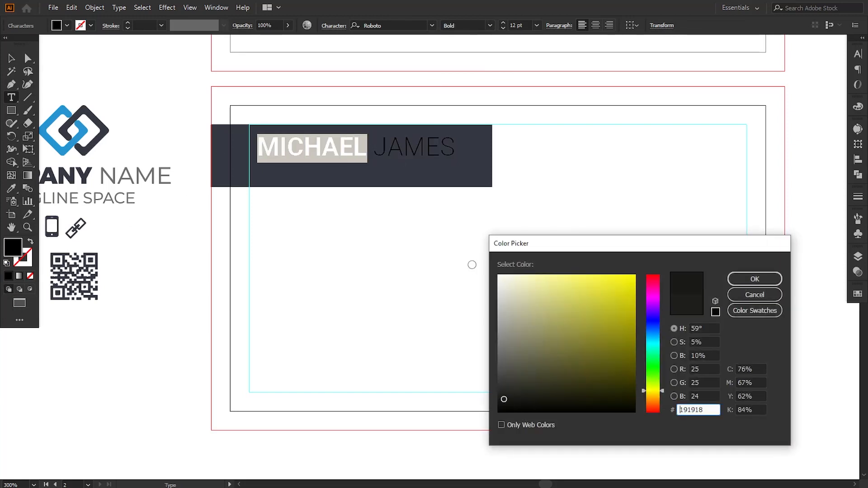
drag(516, 293, 492, 270)
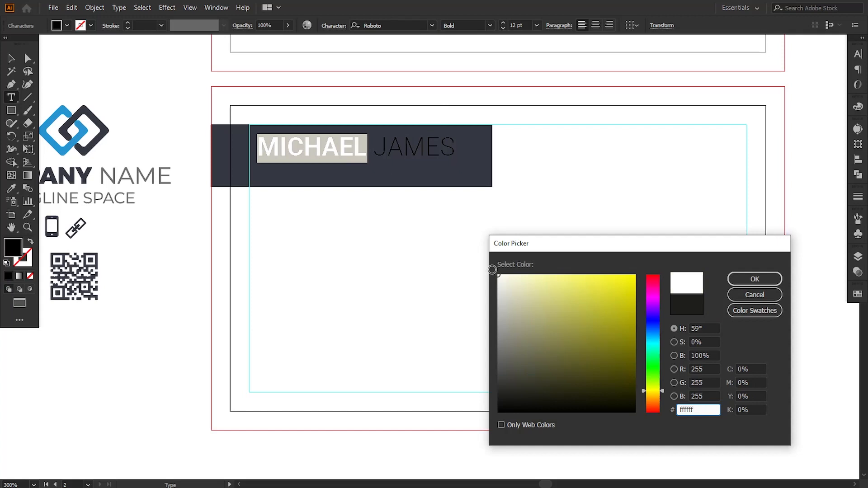
click(753, 279)
Step: Recolour the name bar with the logo's blue using the Eyedropper
click(27, 58)
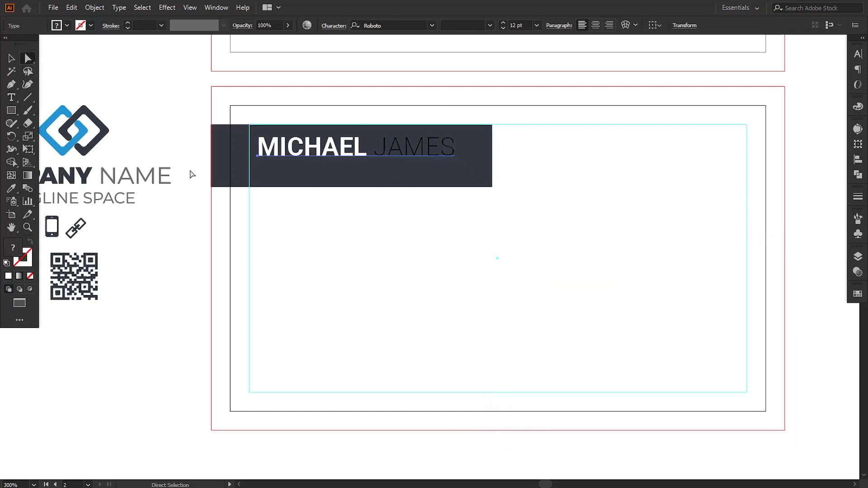
click(259, 177)
click(12, 188)
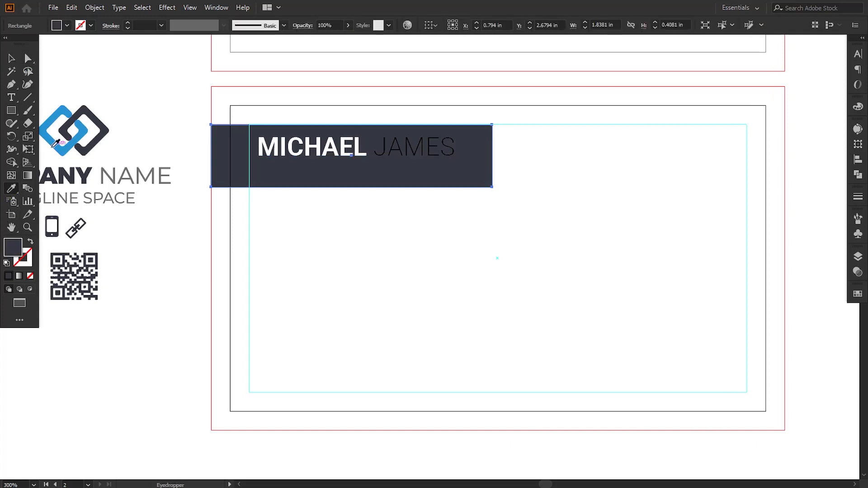
click(56, 144)
click(12, 58)
click(113, 81)
Step: Shrink the name to fit the bar and convert the inner white rectangle into a guide
click(330, 161)
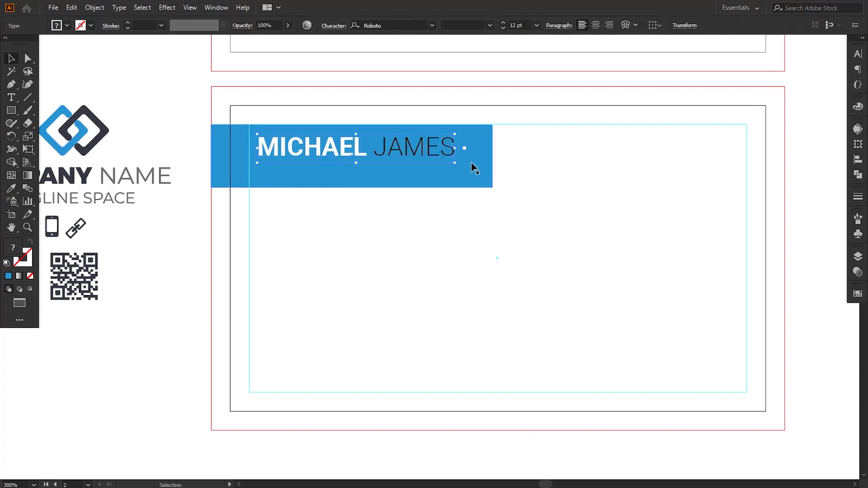
drag(456, 164, 434, 165)
click(423, 252)
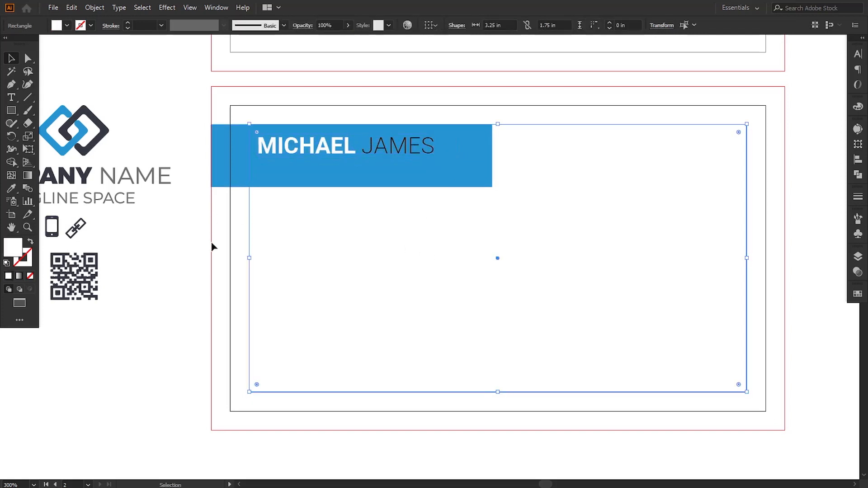
key(ctrl+5)
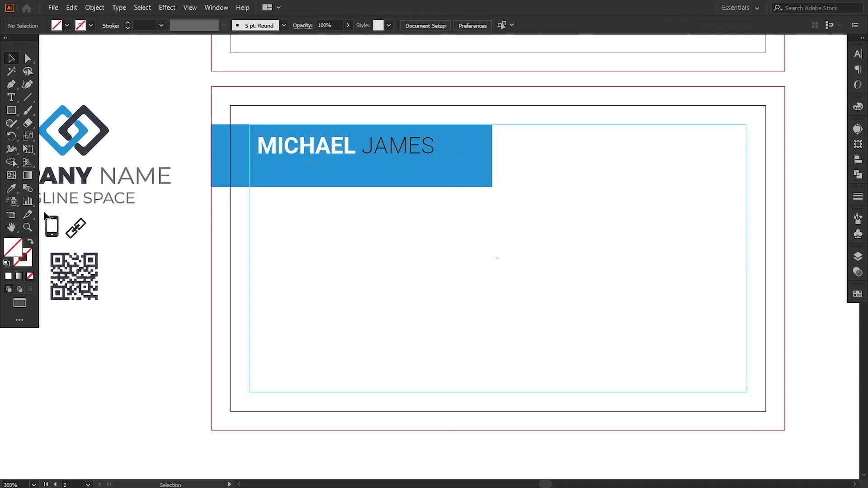
click(11, 100)
Step: Add the text 'YOUR TITLE HERE' below the bar and colour it white
click(319, 255)
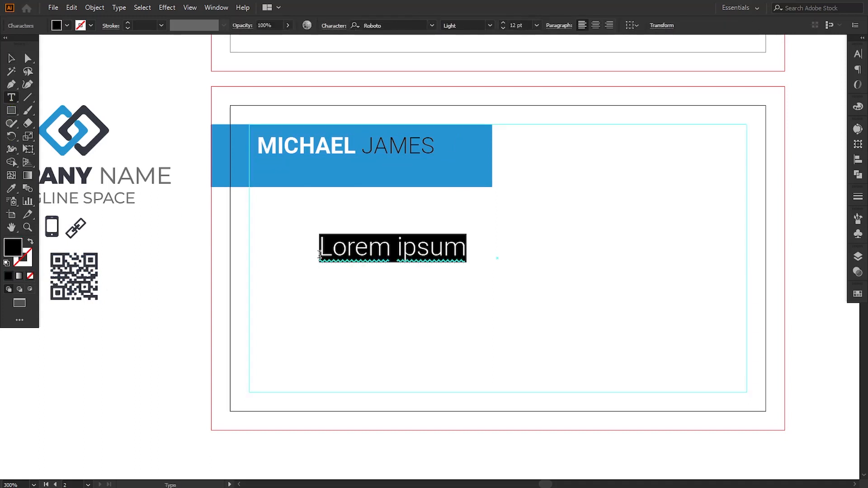
text(YOUR)
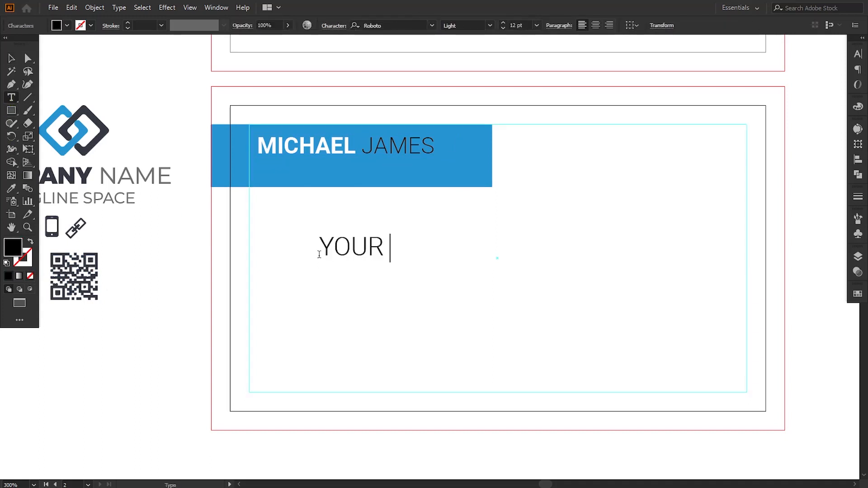
text( TITLE HERE)
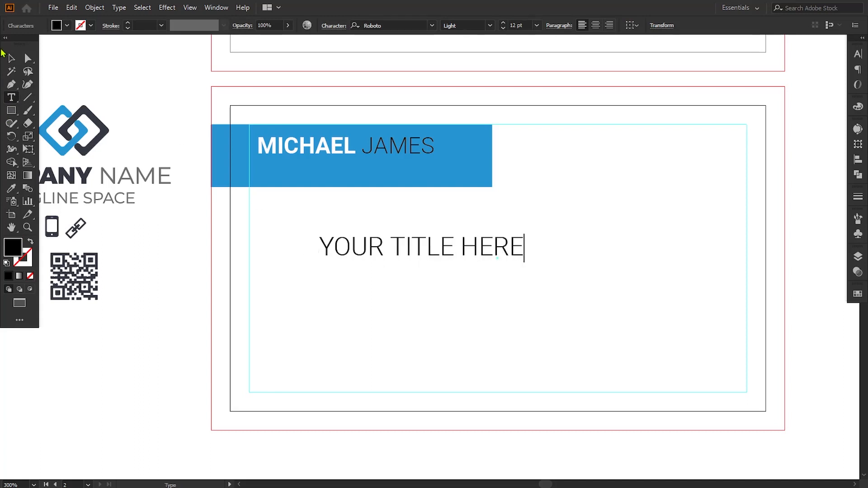
click(11, 59)
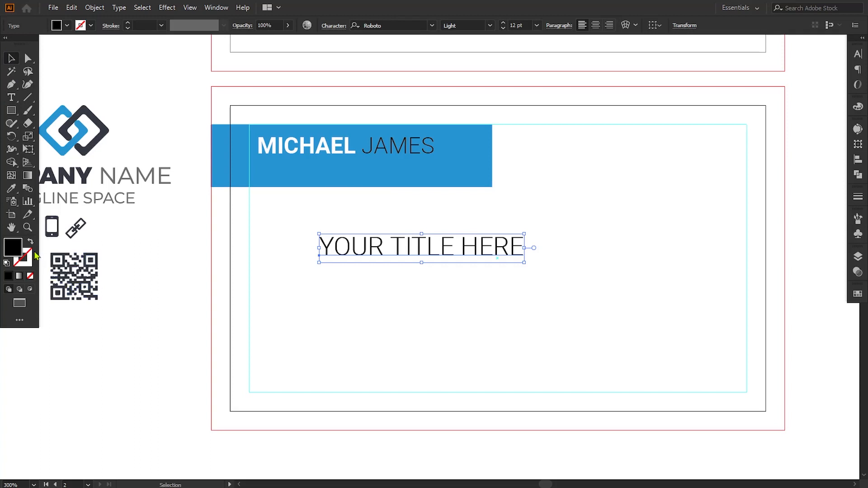
double_click(10, 248)
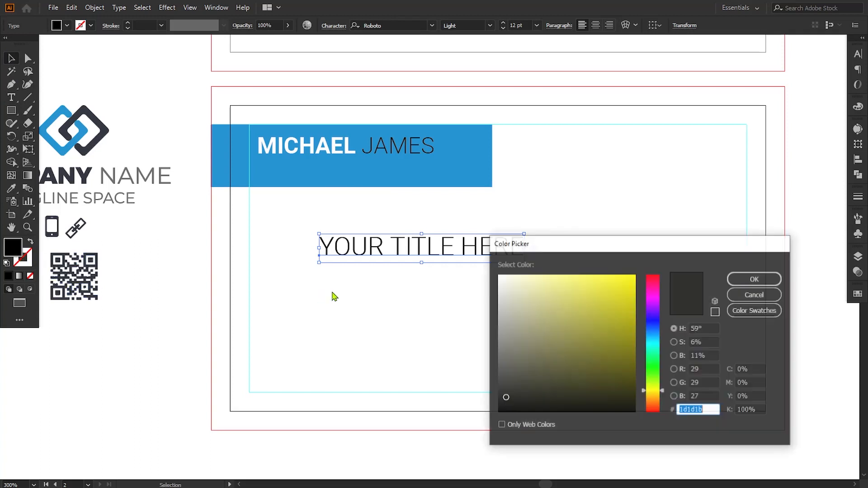
click(499, 275)
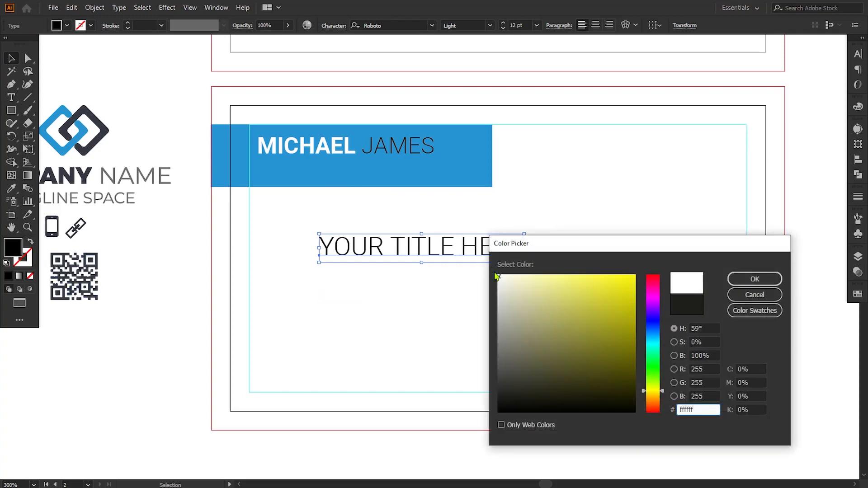
click(755, 279)
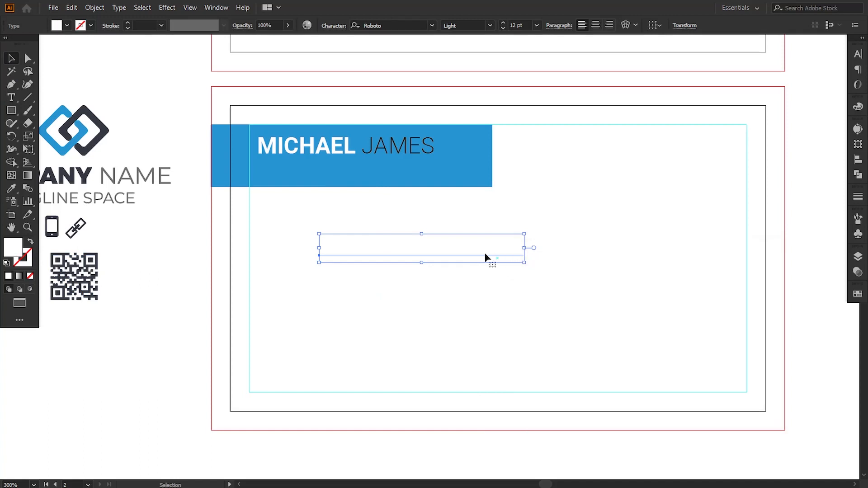
Step: Move the title into the banner under the name and set it to 7 pt
drag(485, 254, 404, 188)
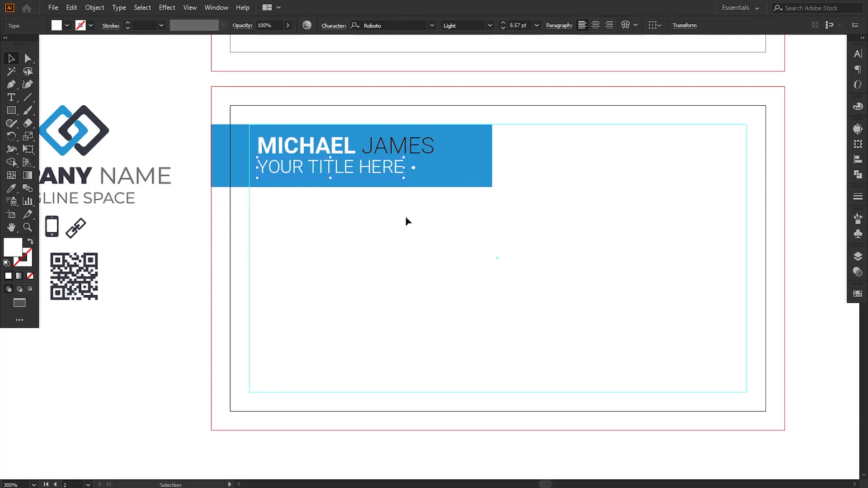
key(Down)
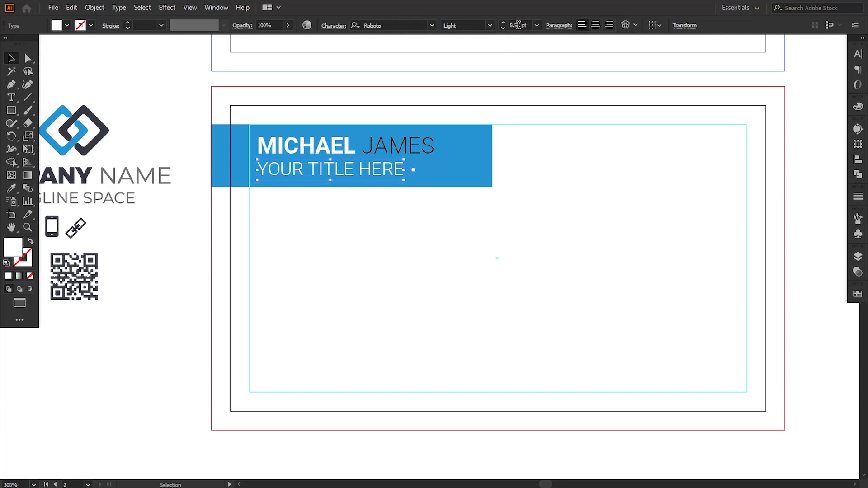
double_click(518, 25)
text(7)
key(Return)
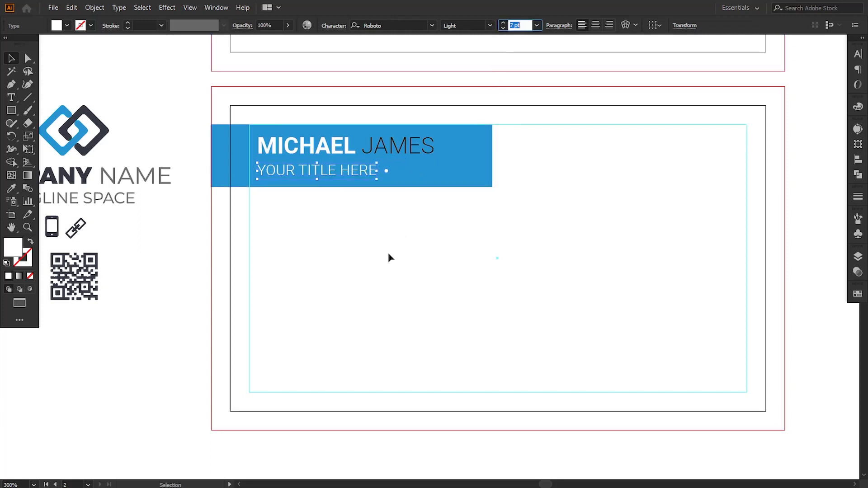
click(389, 254)
drag(332, 173, 333, 170)
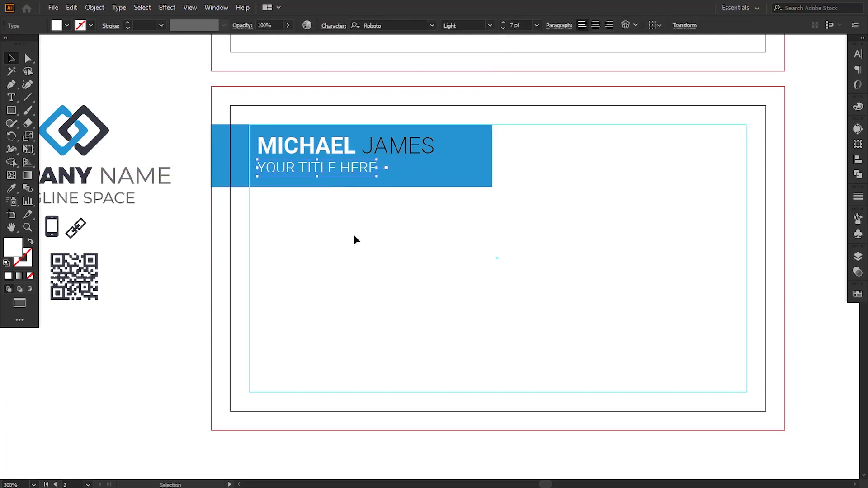
click(356, 238)
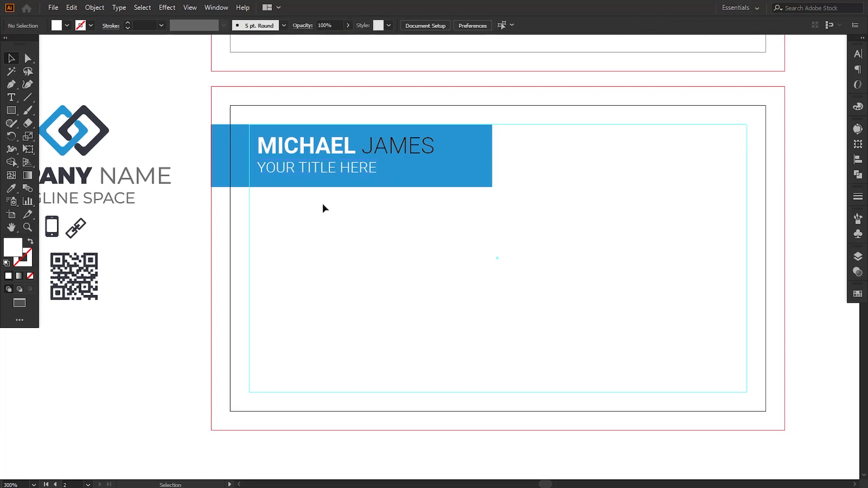
Step: Left-align the title with the name, then drag the banner's bottom-right anchor rightward
click(308, 173)
shift+click(301, 145)
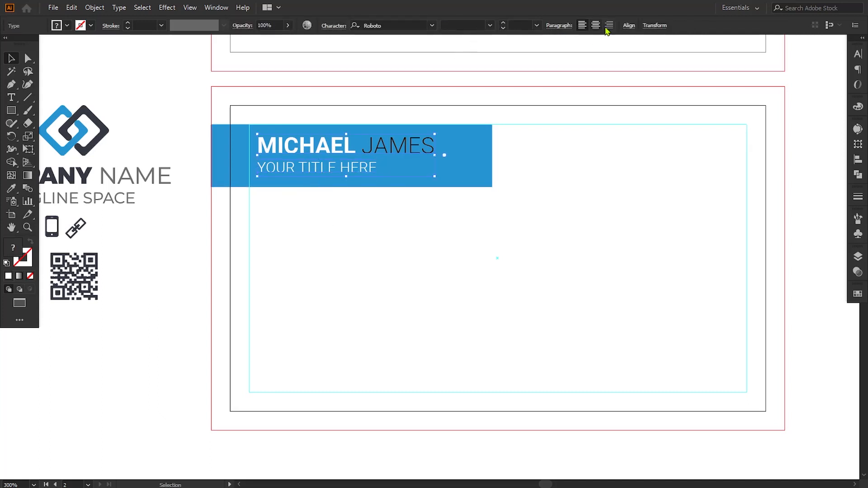
click(629, 26)
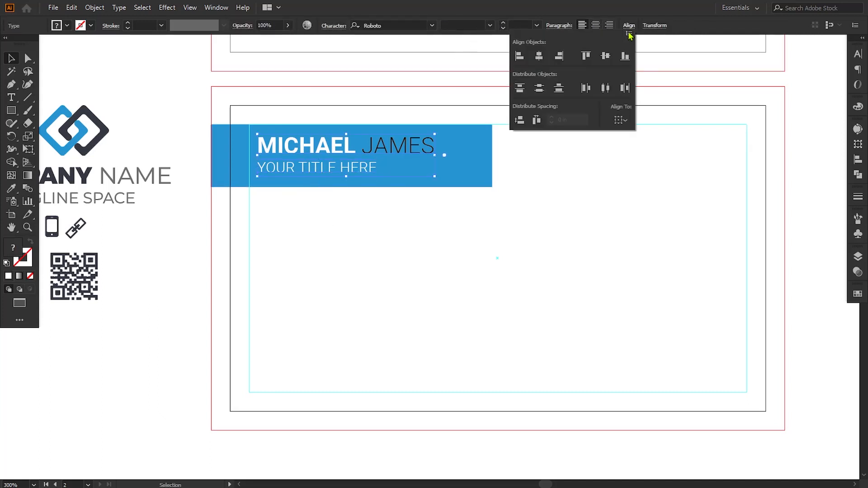
click(353, 238)
click(354, 237)
click(295, 166)
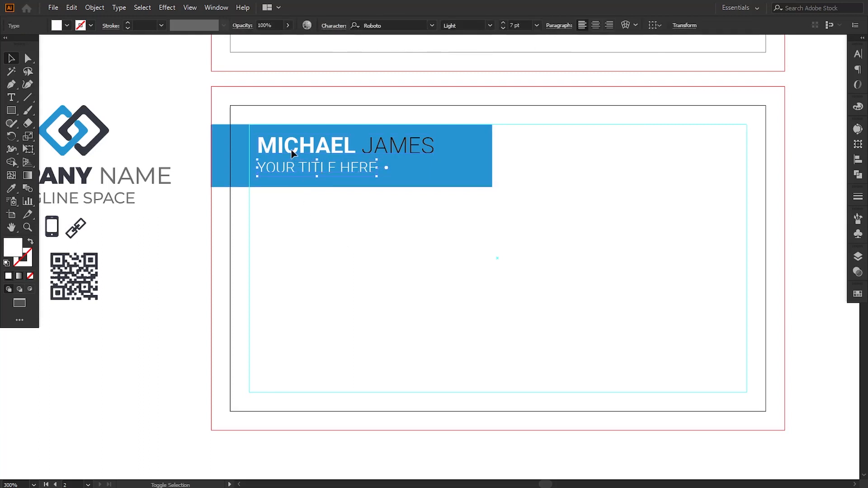
click(359, 267)
click(28, 58)
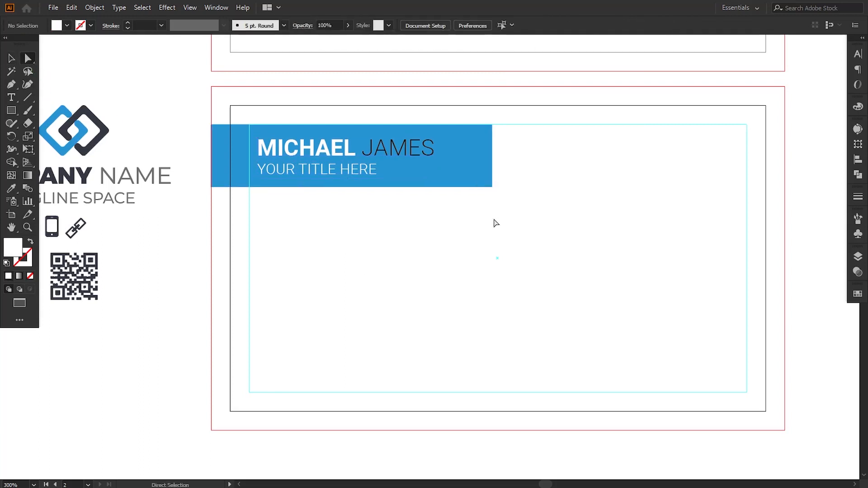
drag(492, 187, 521, 186)
Step: Finish slanting the banner's right end
click(529, 227)
scroll(528, 228, right, 2)
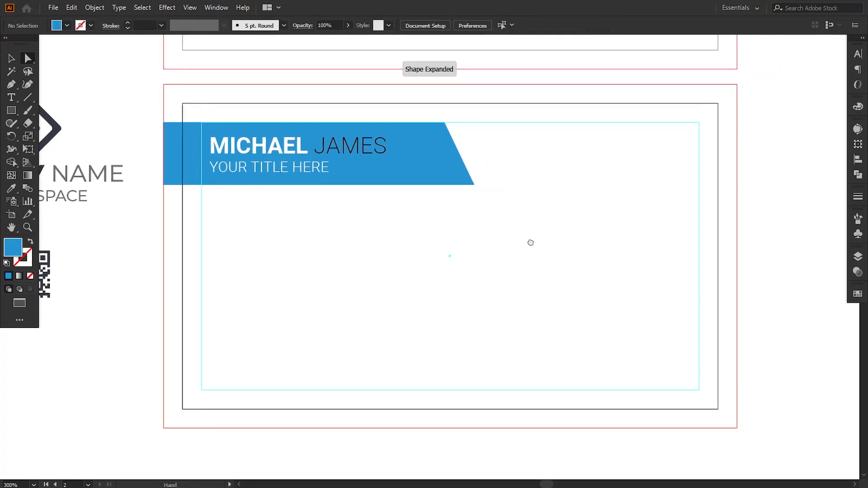
click(10, 84)
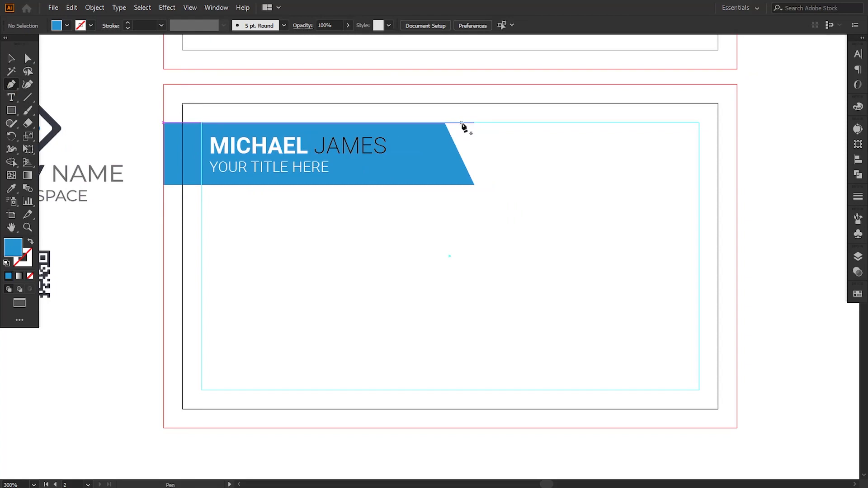
Step: Draw a downward triangle beside the banner along the top guide with the Pen tool
click(461, 122)
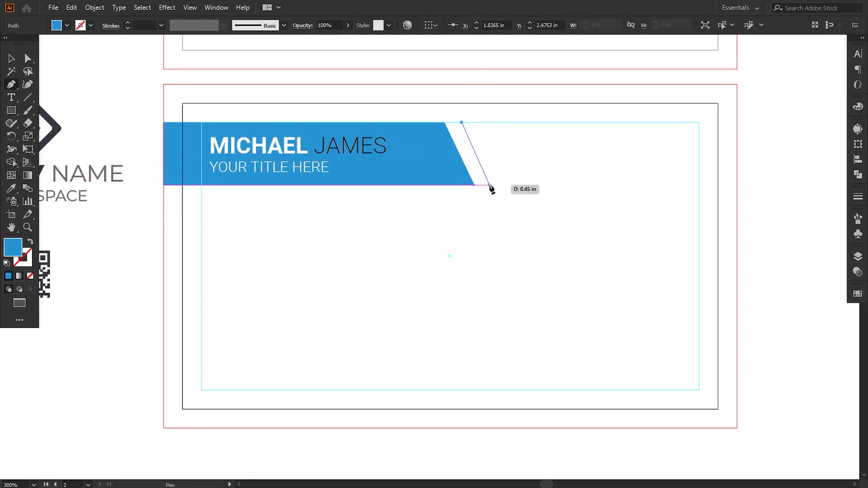
click(489, 185)
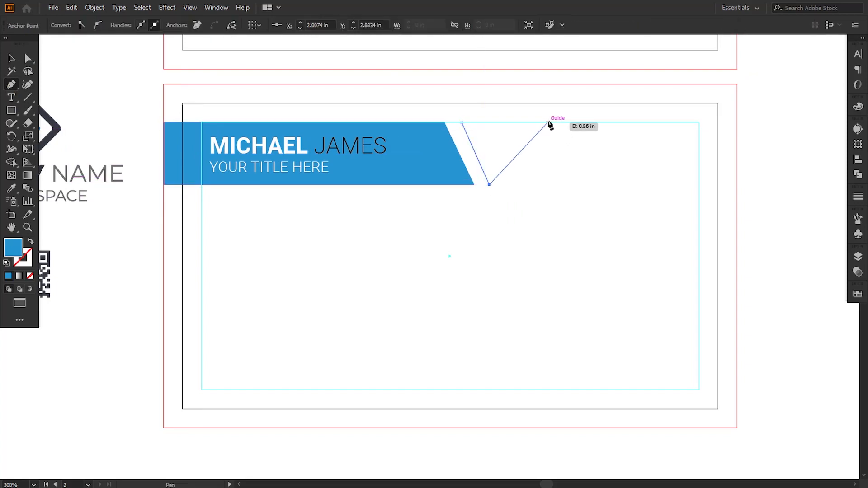
click(549, 122)
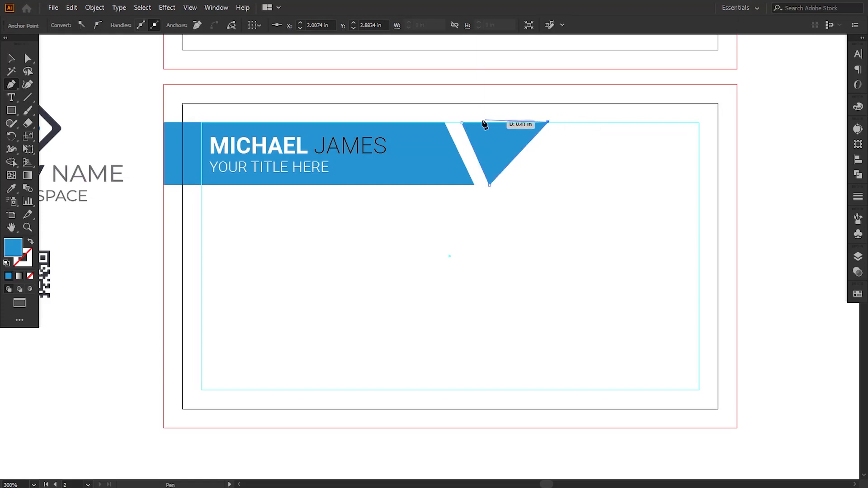
click(462, 123)
click(27, 59)
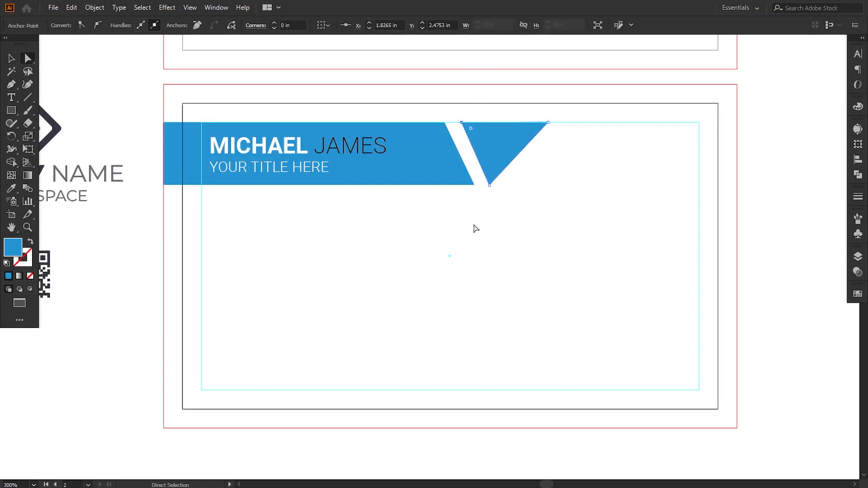
click(514, 256)
click(520, 144)
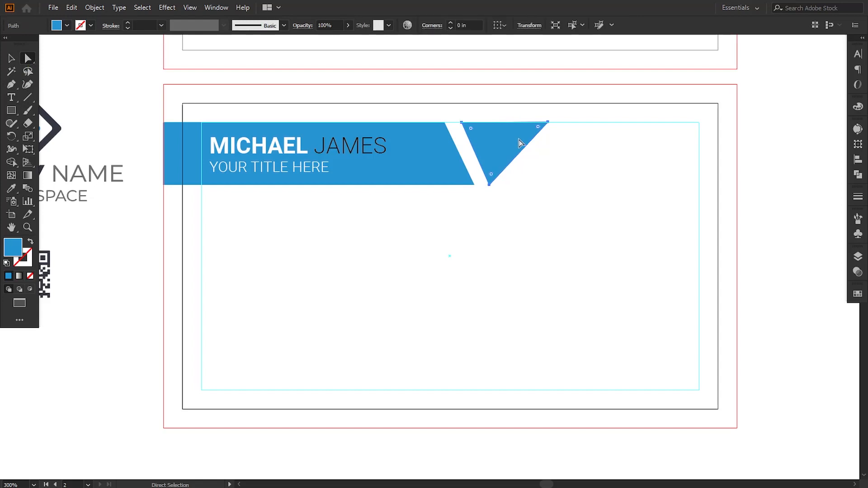
Step: Reposition the triangle's top-right corner onto the guide and check its anchor points
drag(548, 122, 525, 186)
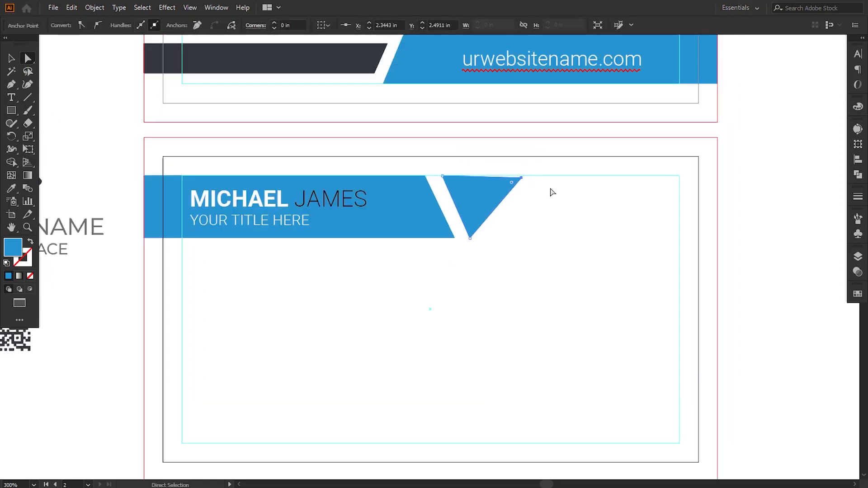
key(ctrl+plus)
key(ctrl+plus)
key(ctrl+plus)
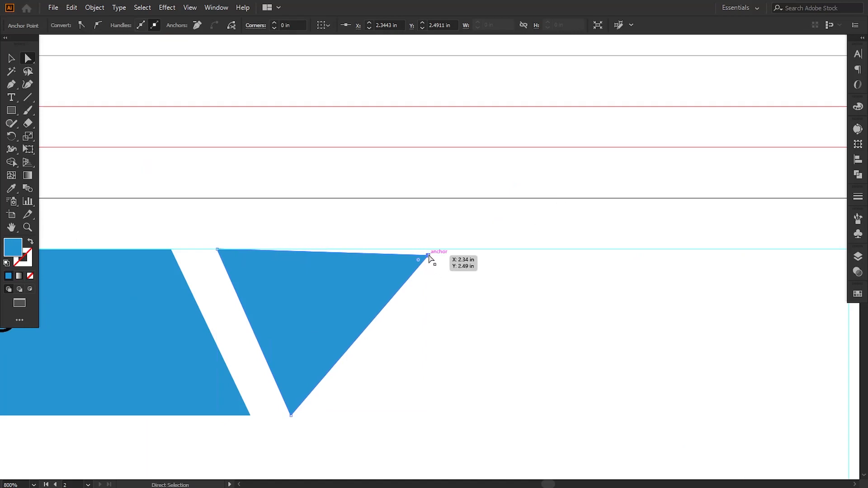
drag(430, 259, 384, 252)
click(445, 334)
drag(446, 334, 519, 231)
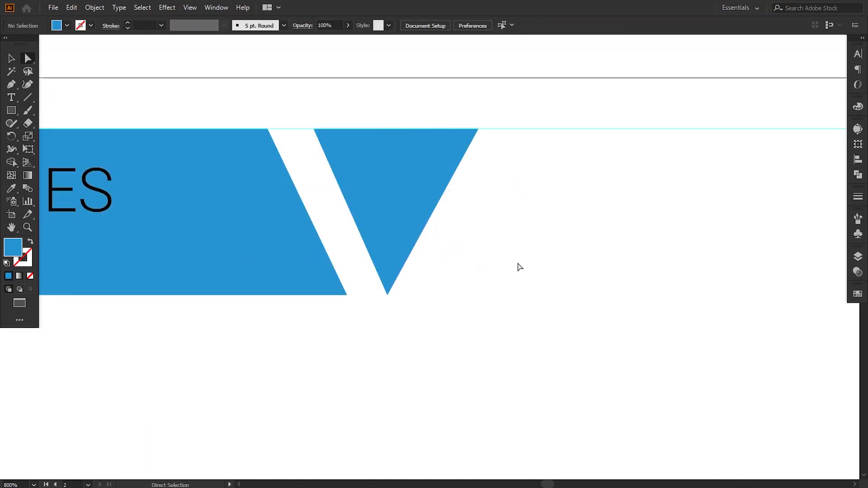
key(ctrl+minus)
key(ctrl+minus)
key(ctrl+minus)
key(ctrl+minus)
key(ctrl+plus)
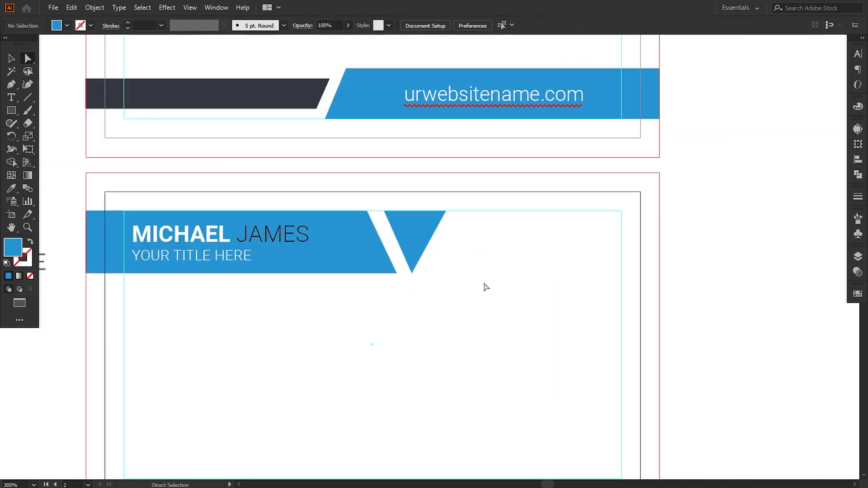
click(414, 273)
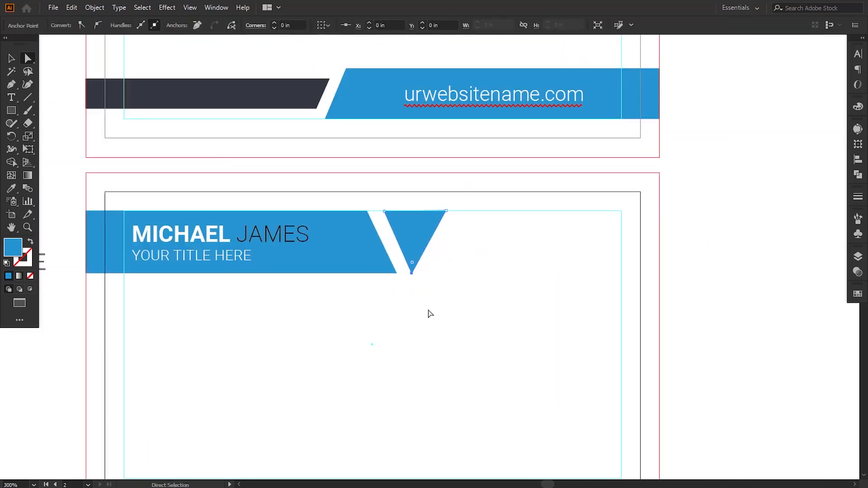
click(444, 337)
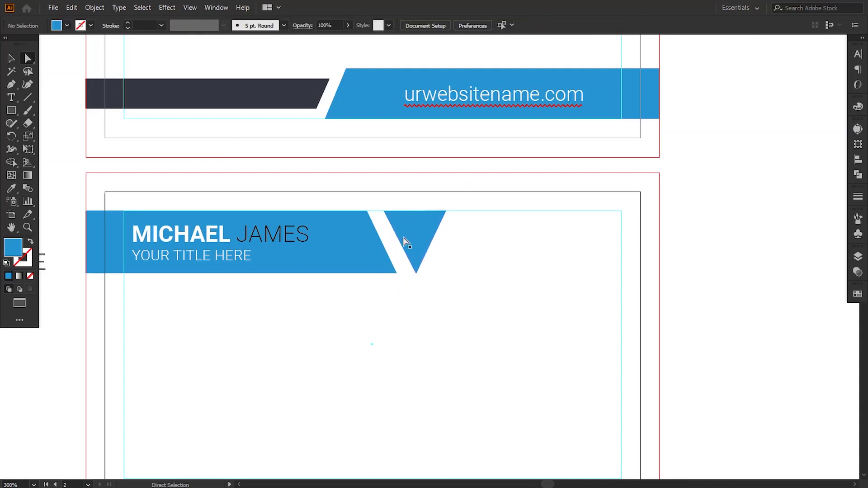
click(386, 210)
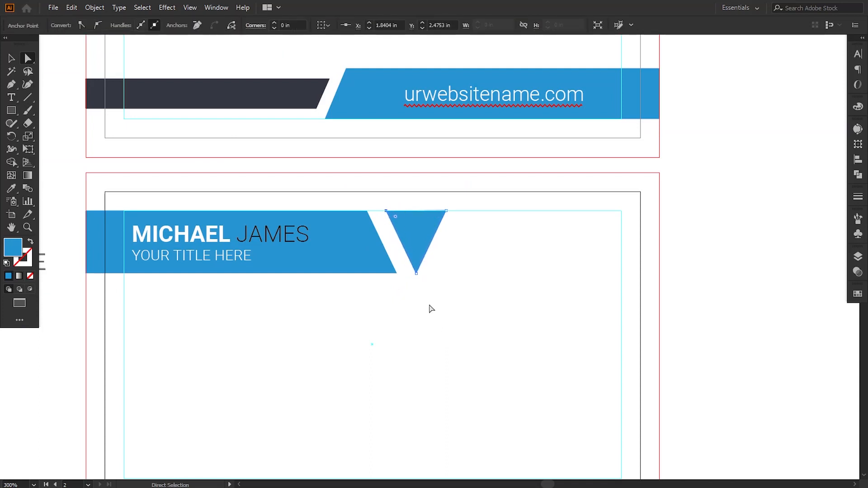
click(431, 309)
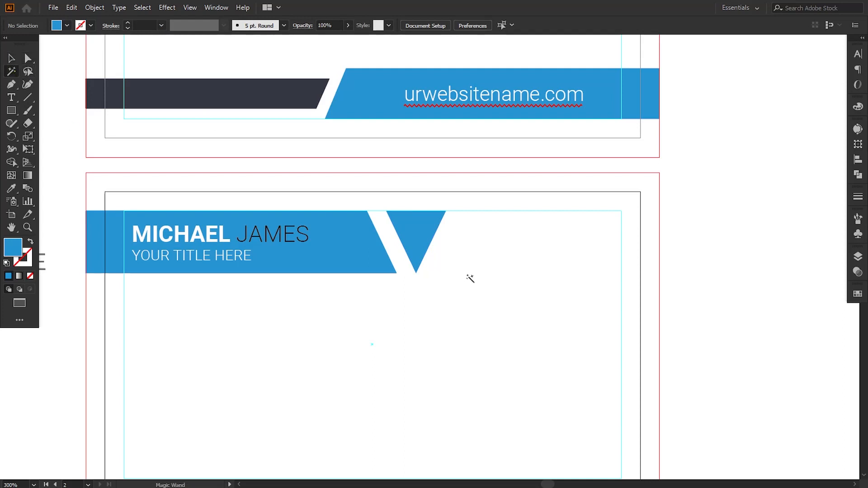
Step: Duplicate the triangle, rotate the copy to point upward, and nestle it beside the first
click(11, 58)
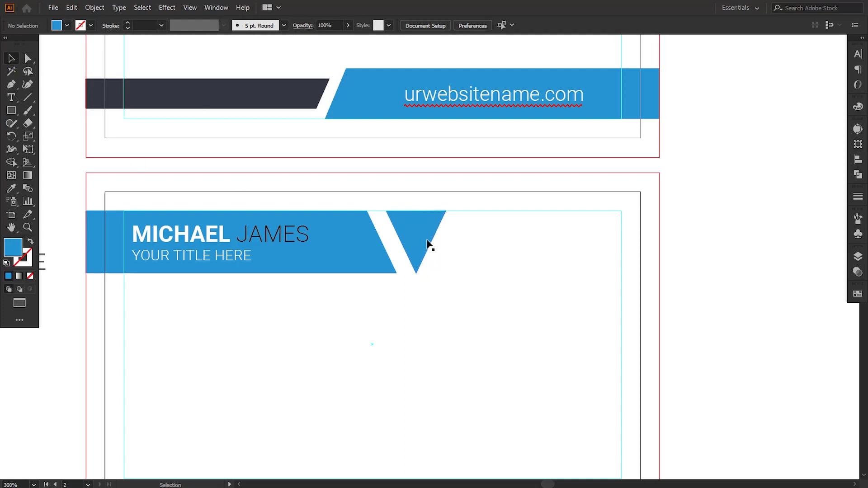
click(427, 241)
drag(403, 233, 456, 292)
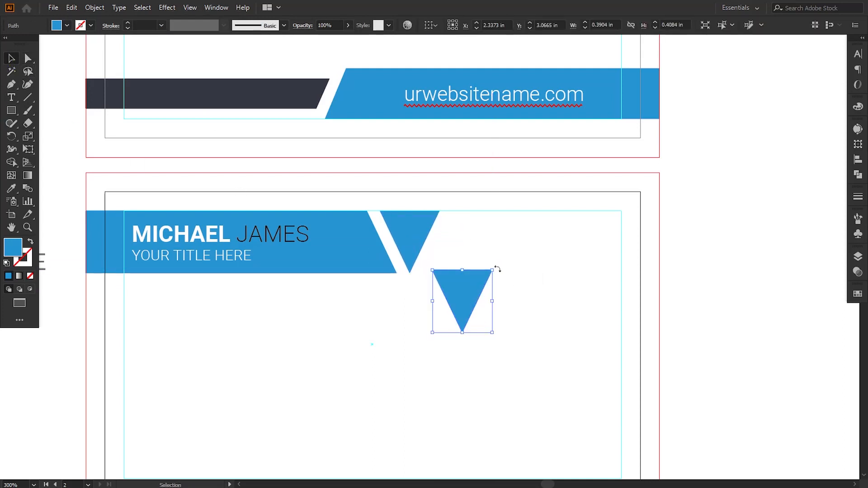
drag(498, 269, 406, 346)
click(406, 346)
drag(461, 312, 446, 285)
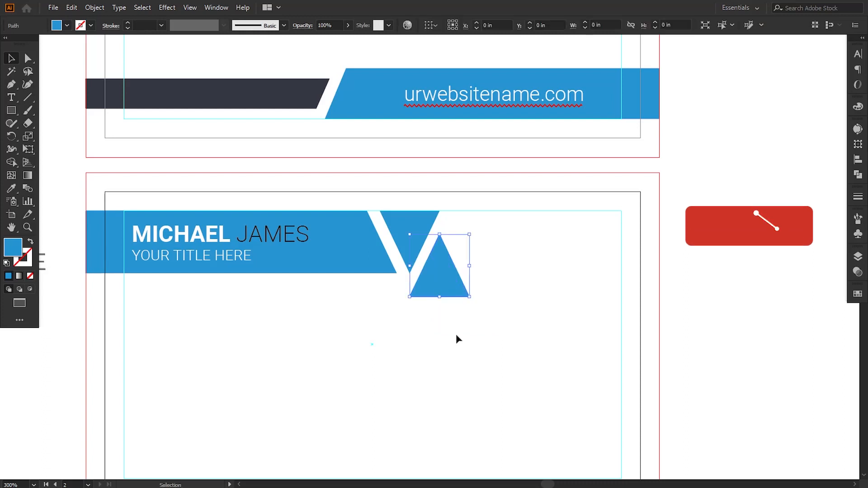
click(455, 333)
click(444, 287)
key(Right)
click(447, 345)
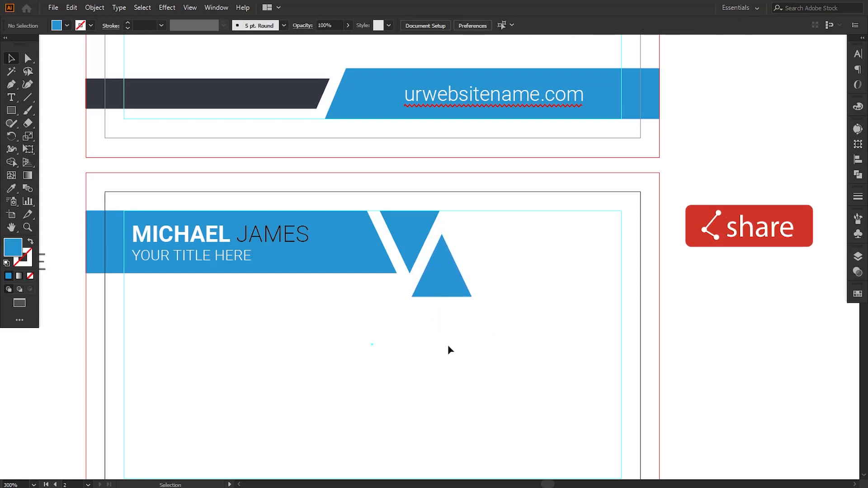
drag(455, 349, 447, 348)
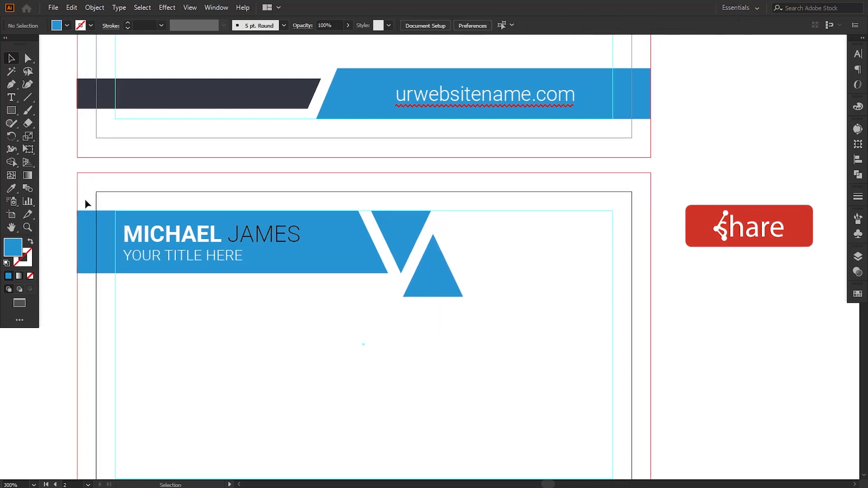
key(p)
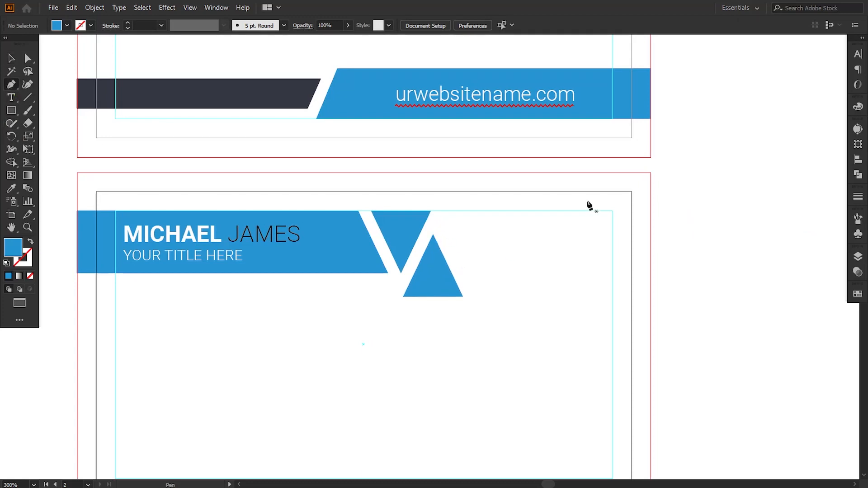
Step: Draw a closed shape from the top-right bleed corner around the V to the right bleed edge
click(651, 172)
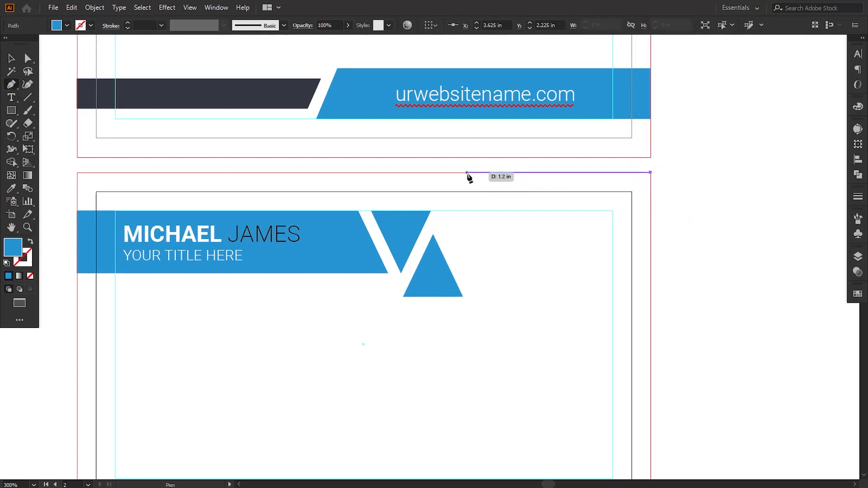
shift+click(467, 172)
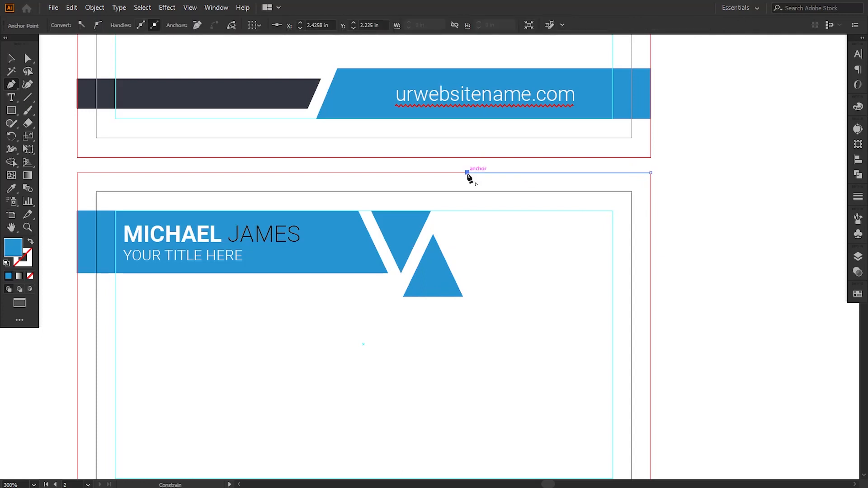
click(438, 224)
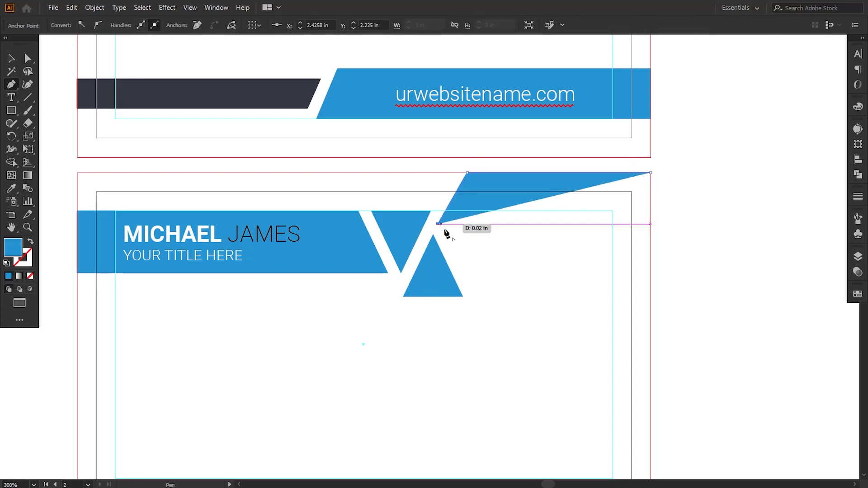
click(476, 297)
click(650, 297)
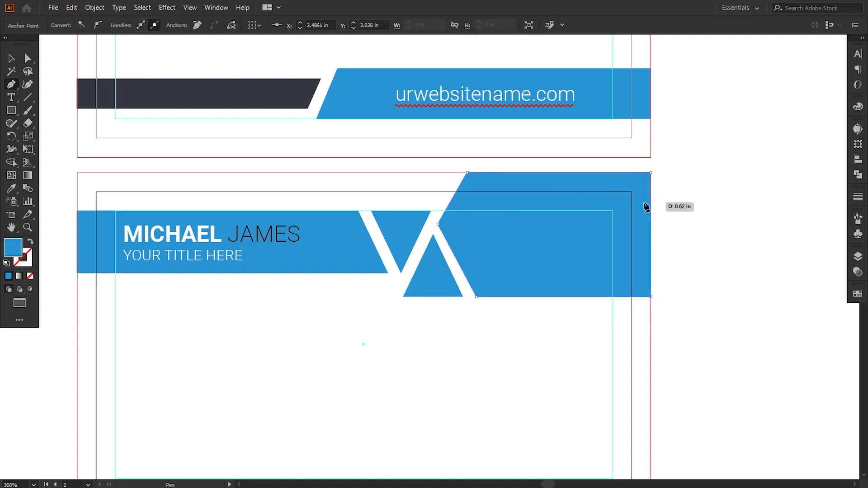
click(648, 173)
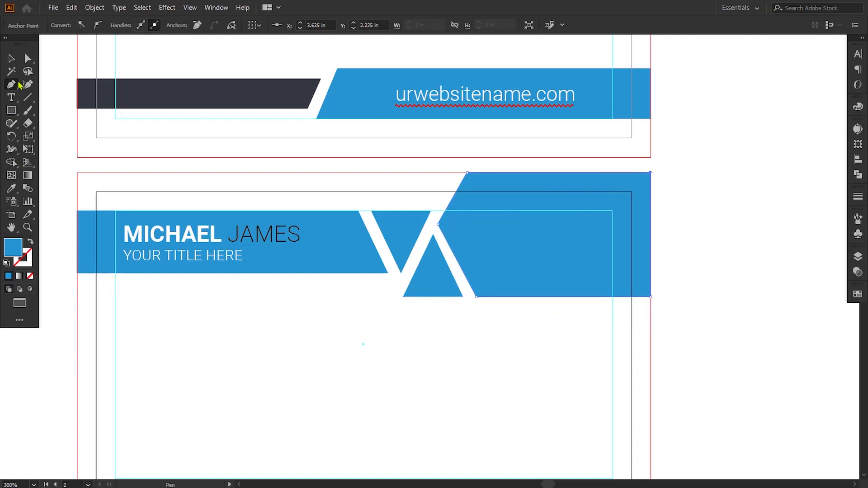
Step: Adjust the shape's corner point at the V's upper right
key(a)
drag(435, 225, 441, 226)
click(476, 297)
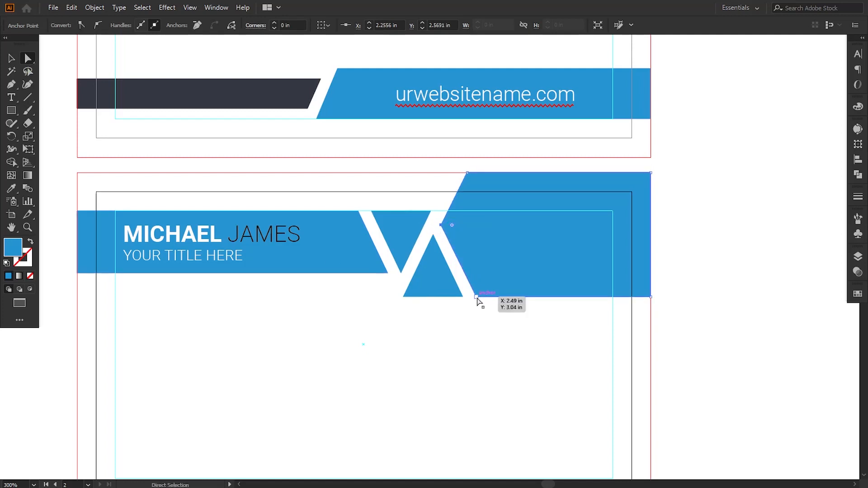
click(495, 356)
key(ctrl+=)
key(ctrl+=)
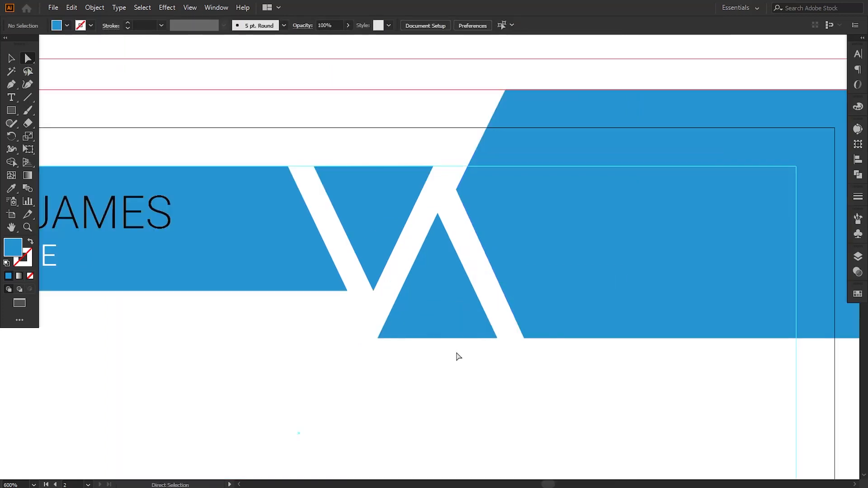
Step: Draw a reference line and align the shape's slanted edge parallel to the triangle
click(11, 84)
click(505, 90)
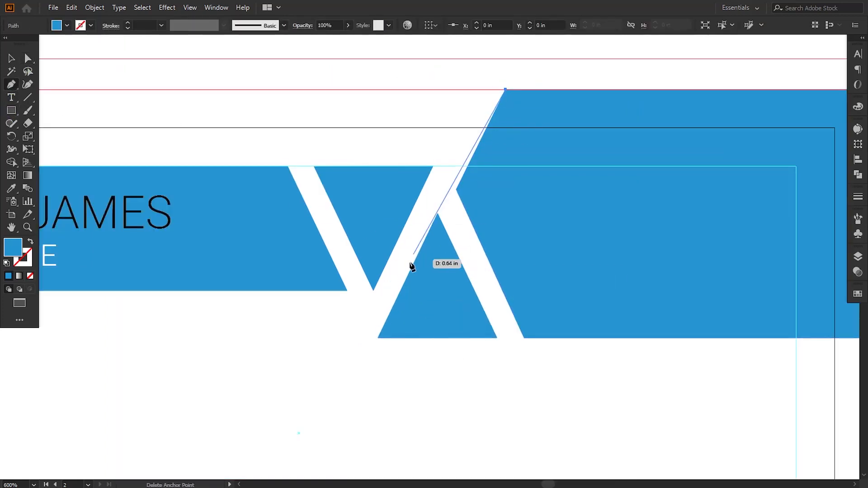
click(379, 339)
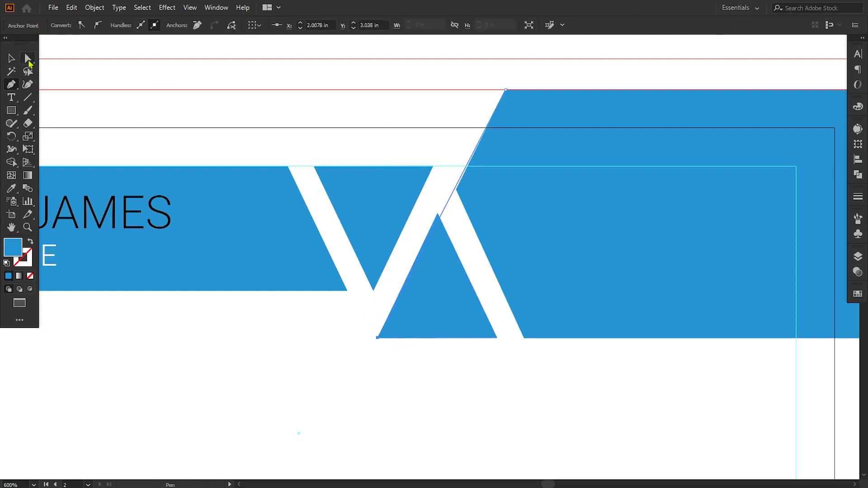
click(28, 60)
drag(506, 89, 497, 90)
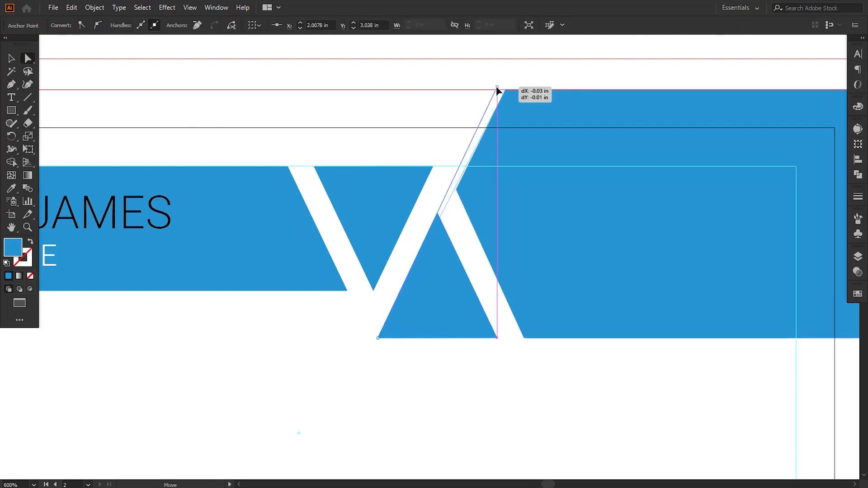
drag(457, 189, 451, 187)
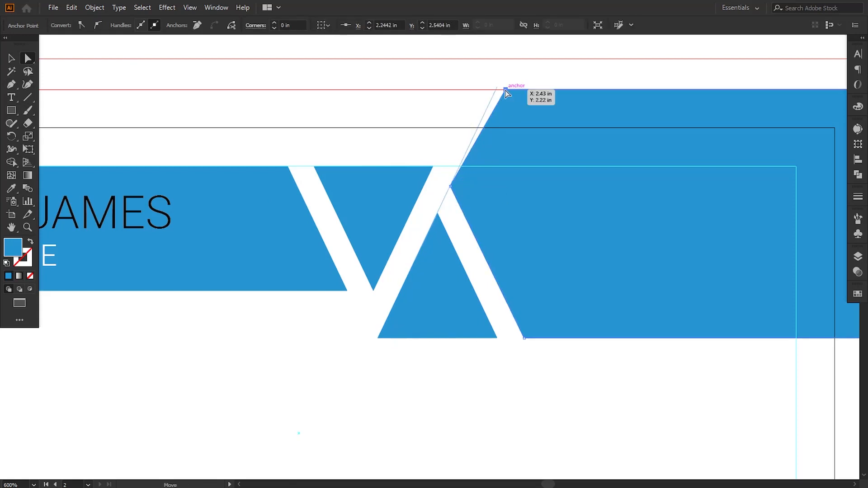
drag(505, 90, 495, 90)
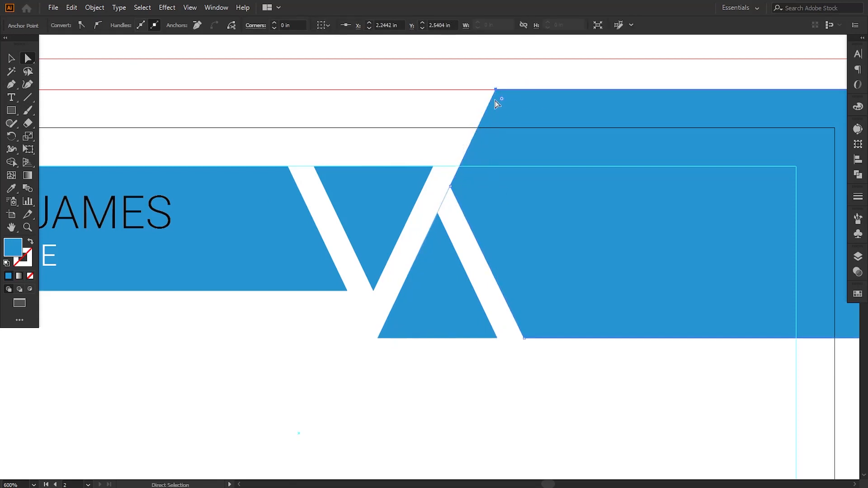
click(458, 216)
click(444, 201)
click(459, 223)
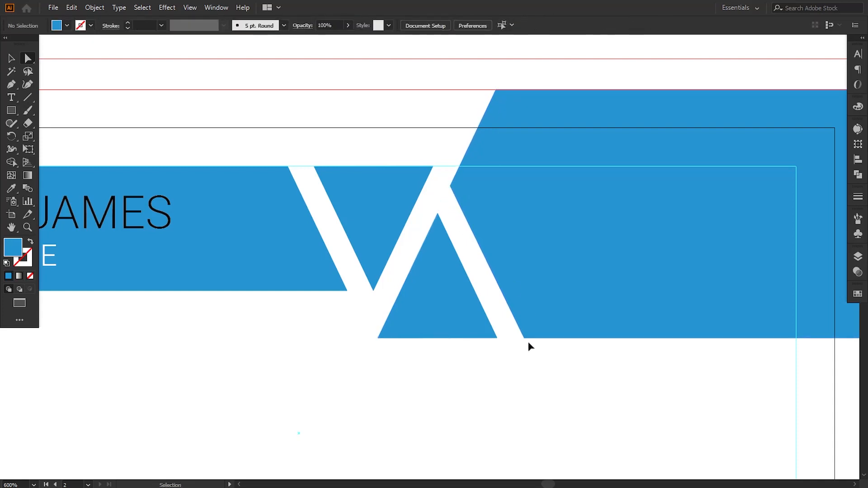
key(ctrl+minus)
key(ctrl+minus)
key(ctrl+minus)
key(ctrl+minus)
Step: Move the QR code onto the back card's blue corner, bring it to front, and enlarge it slightly
key(ctrl+plus)
drag(450, 321, 463, 325)
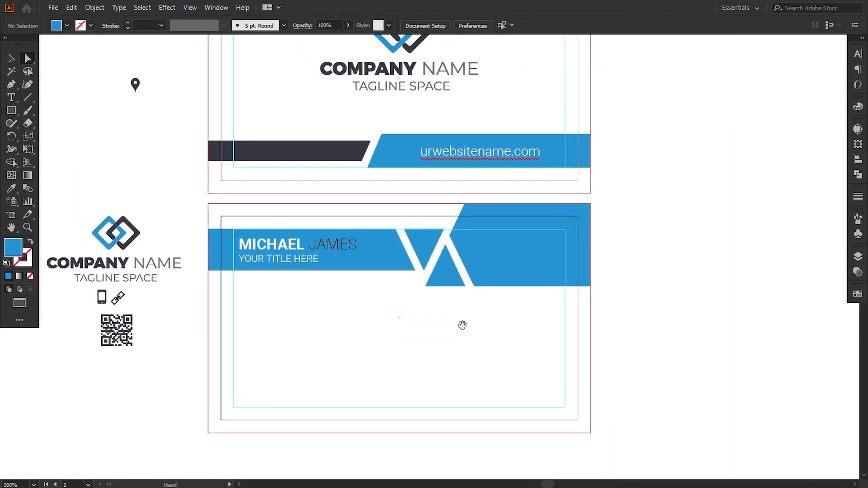
click(10, 58)
click(126, 335)
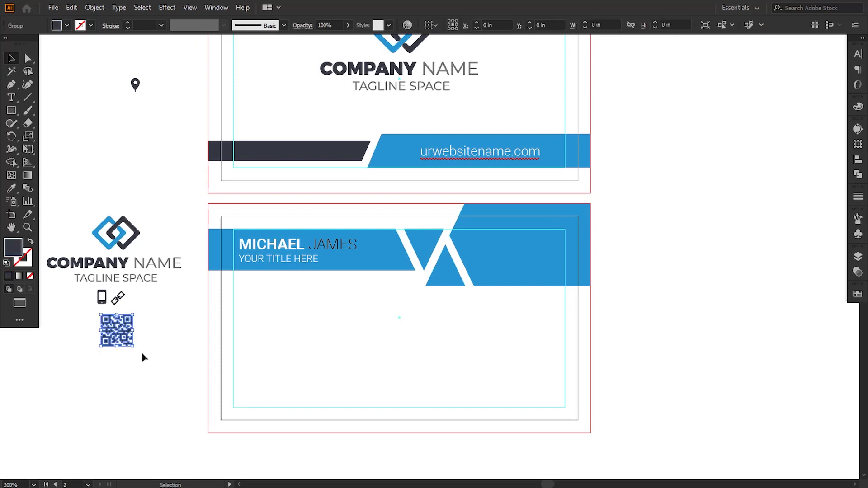
drag(126, 330, 526, 259)
right_click(526, 257)
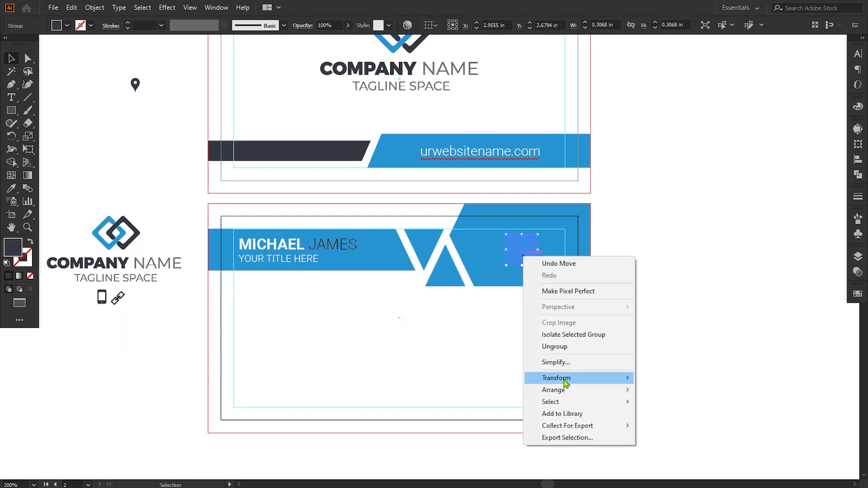
mouse_move(616, 395)
click(671, 390)
key(ctrl+plus)
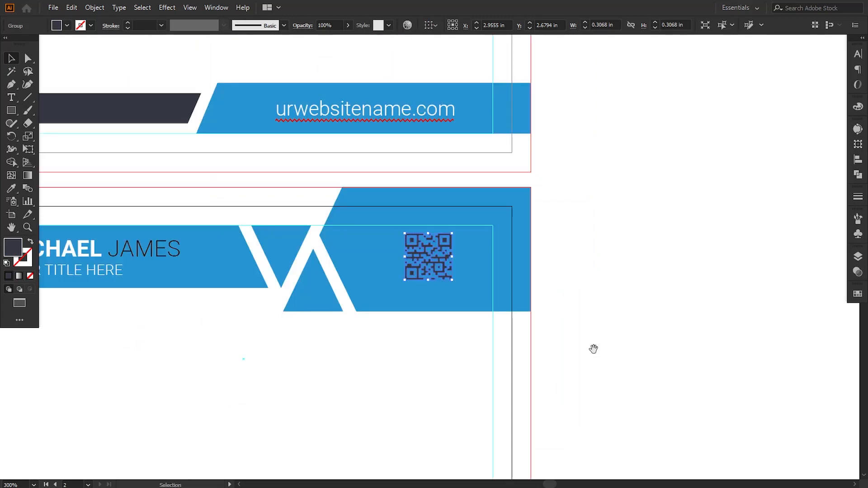
drag(592, 348, 544, 358)
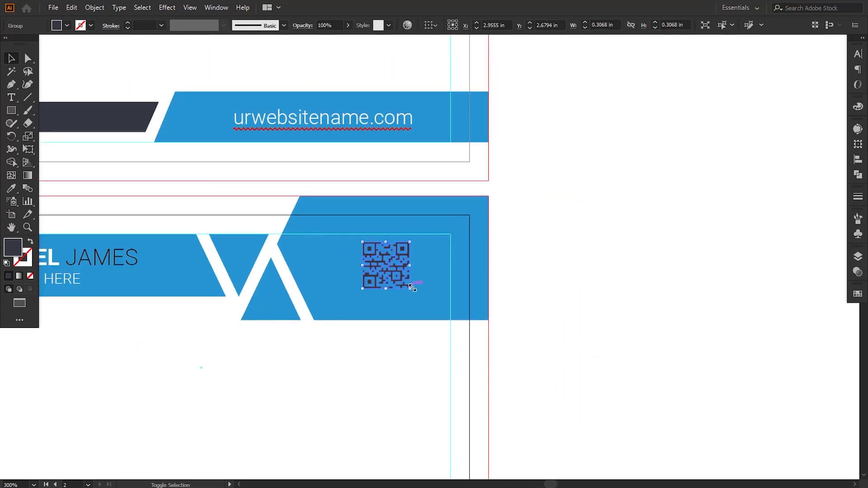
drag(413, 292, 416, 295)
click(527, 355)
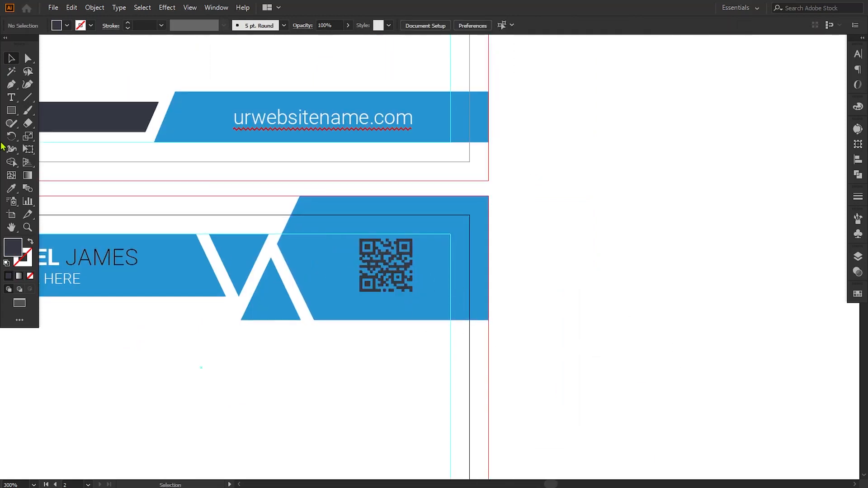
Step: Draw a square frame over the QR code with a 0.25 pt outline and no fill
click(11, 112)
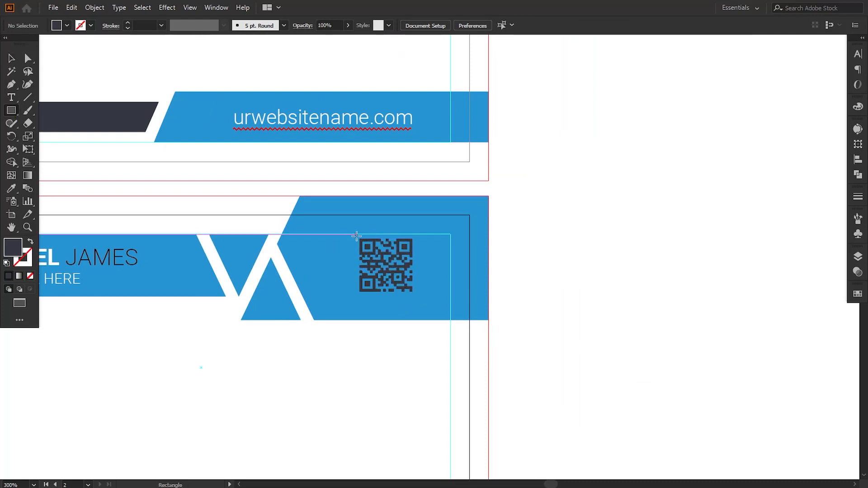
drag(356, 236, 419, 297)
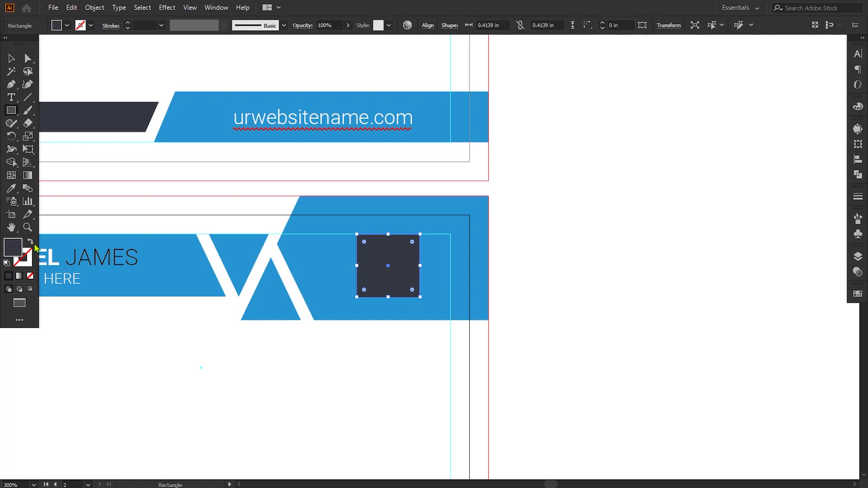
click(31, 242)
click(11, 59)
click(557, 314)
key(ctrl+plus)
key(ctrl+plus)
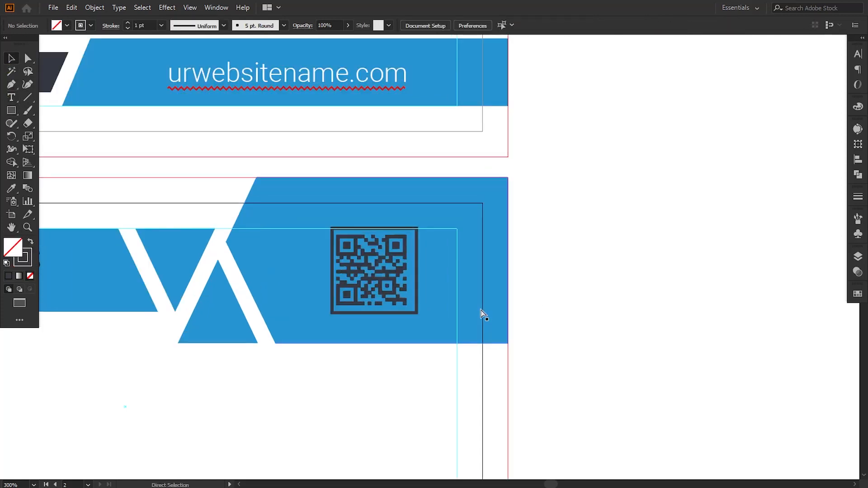
click(410, 309)
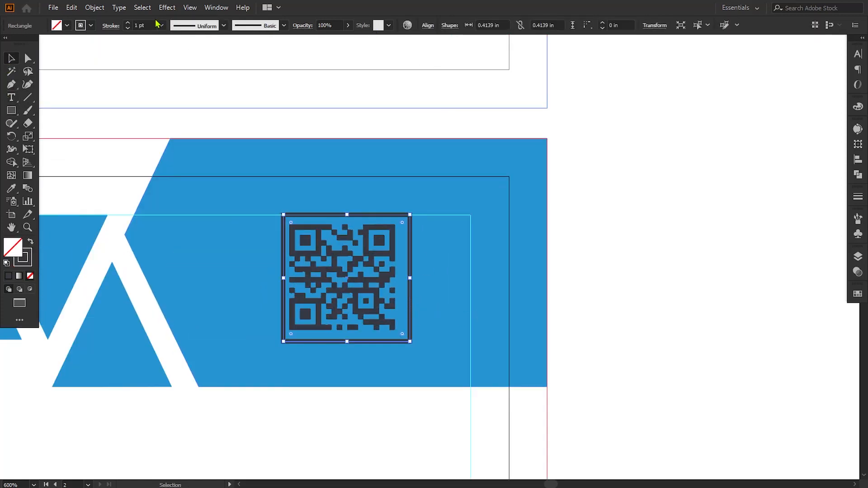
triple_click(141, 26)
text(0.25)
key(Return)
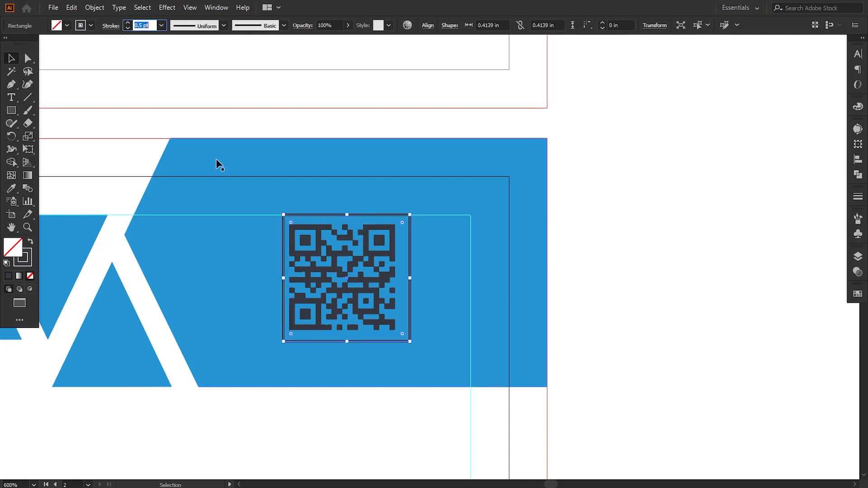
Step: Center the QR code in the frame and nudge both into place on the blue corner
click(556, 314)
click(364, 296)
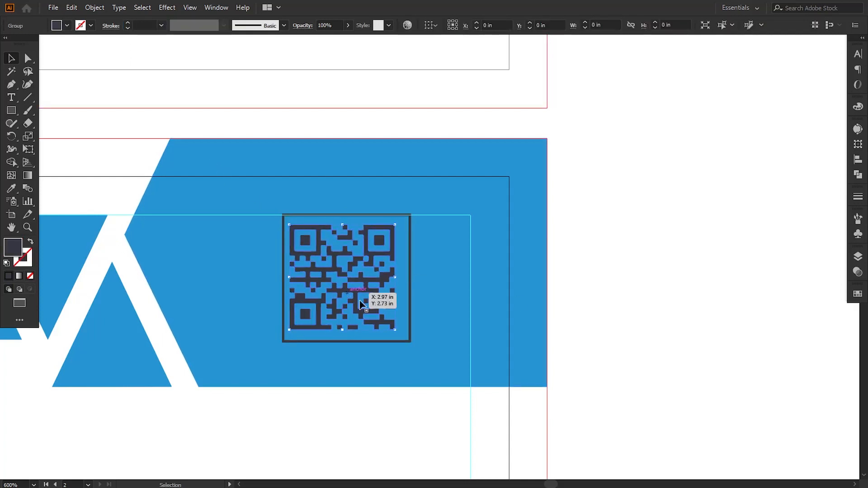
shift+click(410, 317)
click(465, 25)
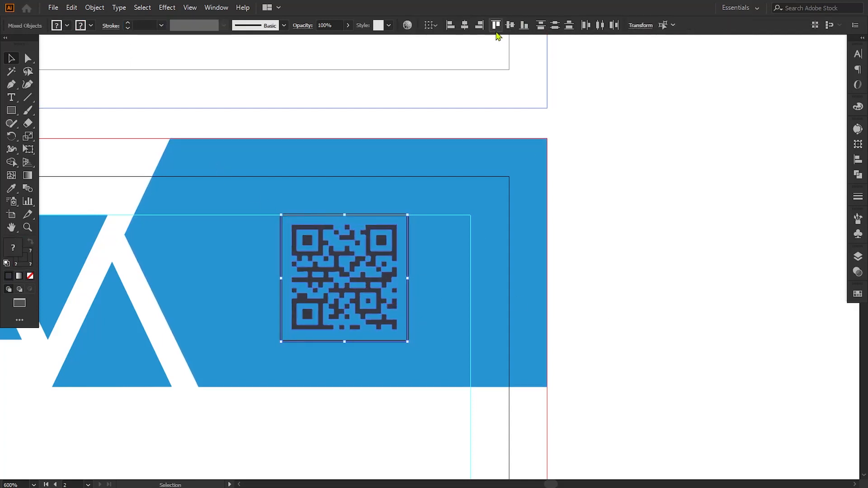
click(510, 25)
key(Down)
key(Down)
key(Down)
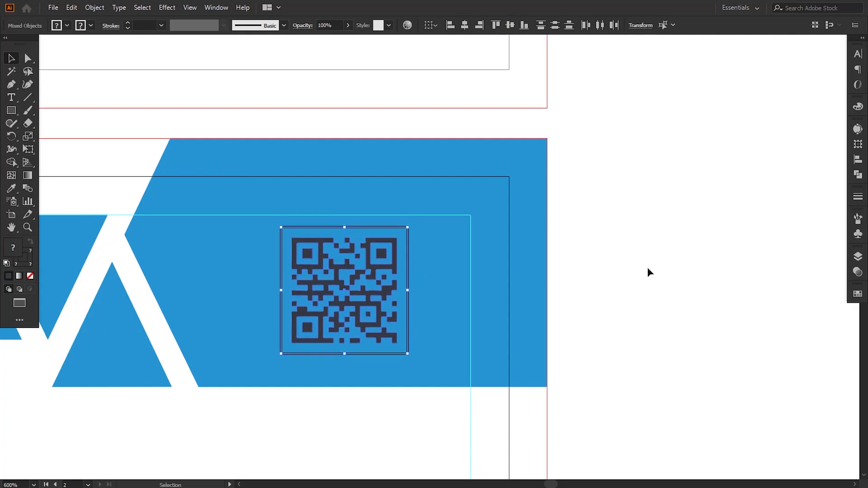
key(Up)
key(Up)
key(Up)
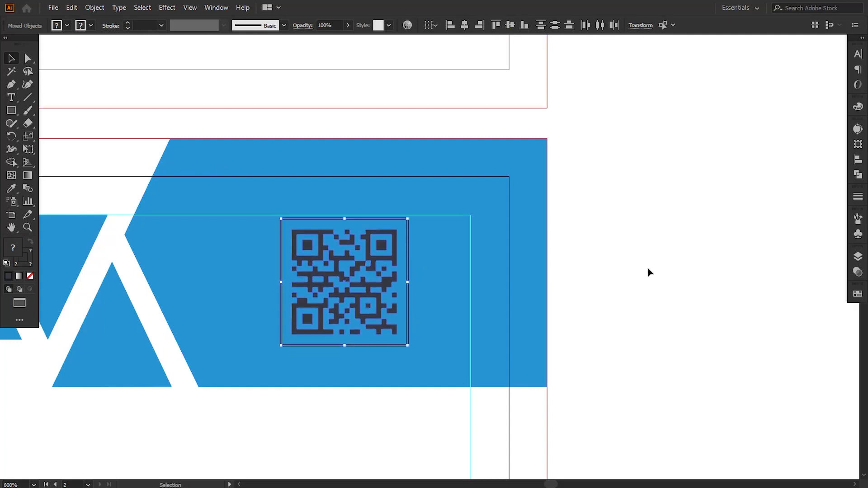
key(ctrl+minus)
key(ctrl+minus)
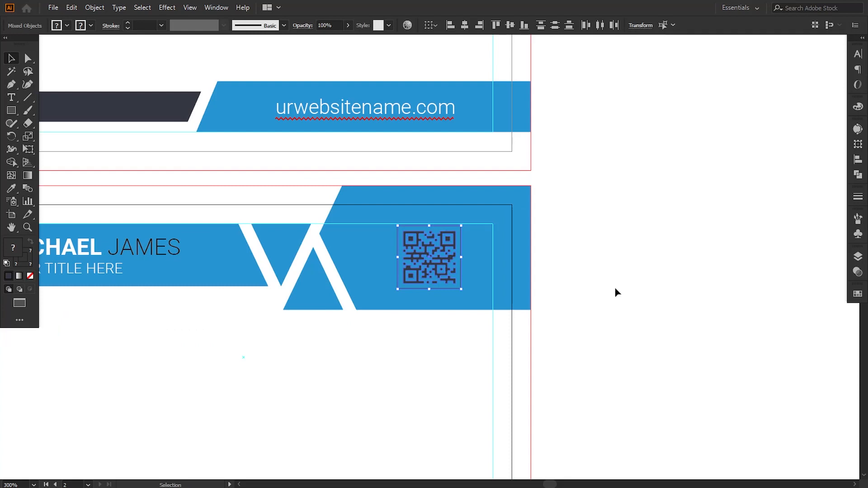
key(Right)
key(Right)
key(Left)
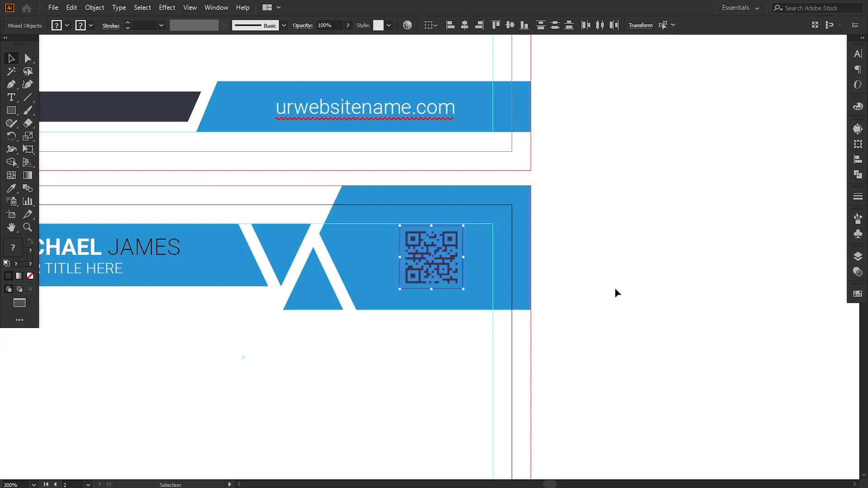
click(617, 293)
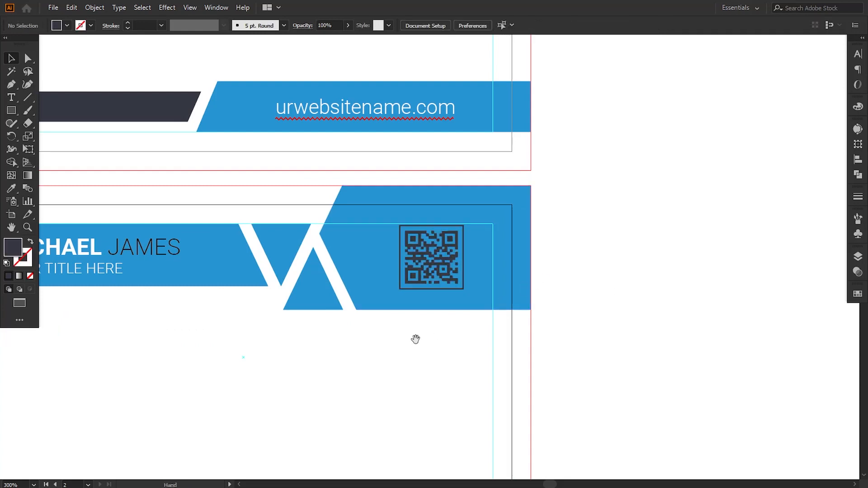
Step: Set the QR code's fill to white (#ffffff)
drag(414, 341, 492, 342)
click(532, 259)
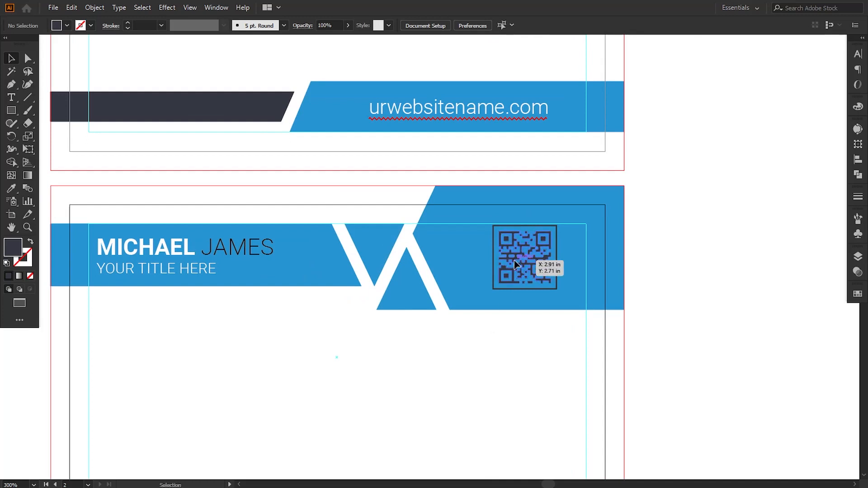
double_click(18, 249)
text(ffffff)
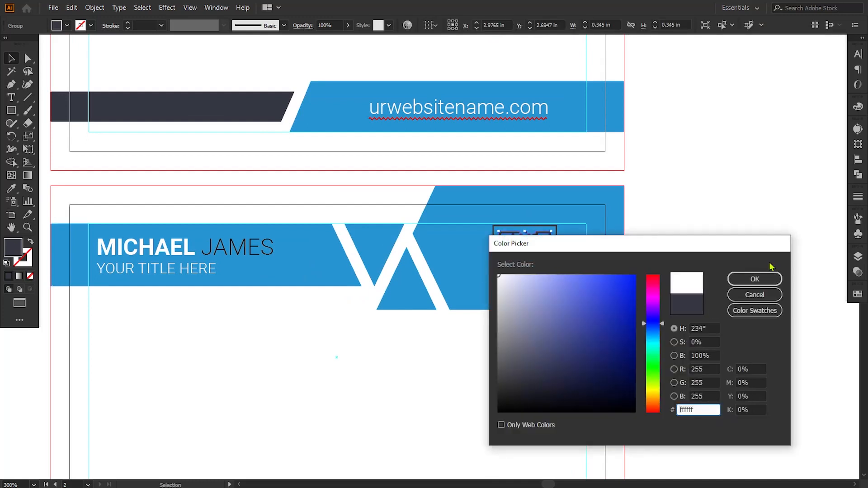
click(754, 279)
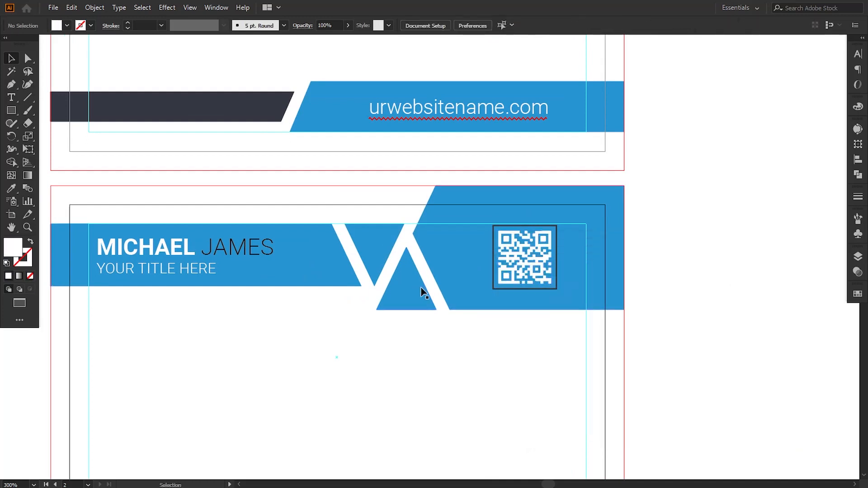
Step: Fill both triangles in the back bar with the logo's dark navy colour via the Eyedropper
click(385, 265)
shift+click(375, 254)
click(15, 190)
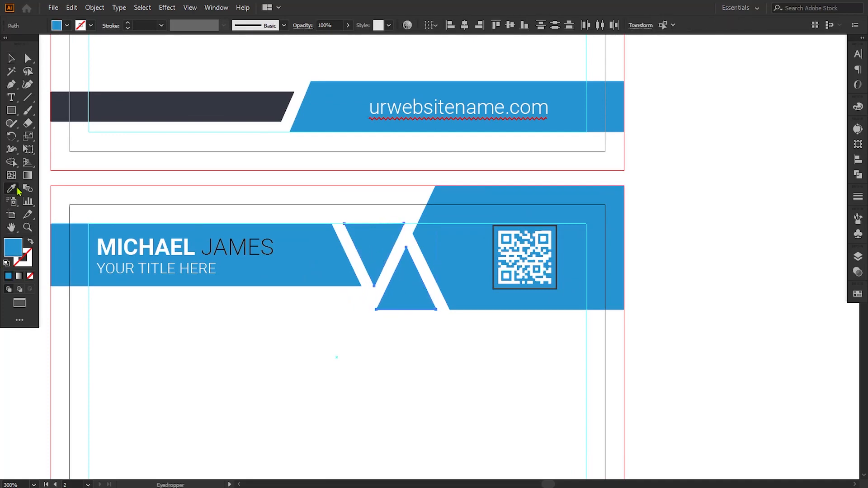
key(space)
drag(69, 235, 193, 269)
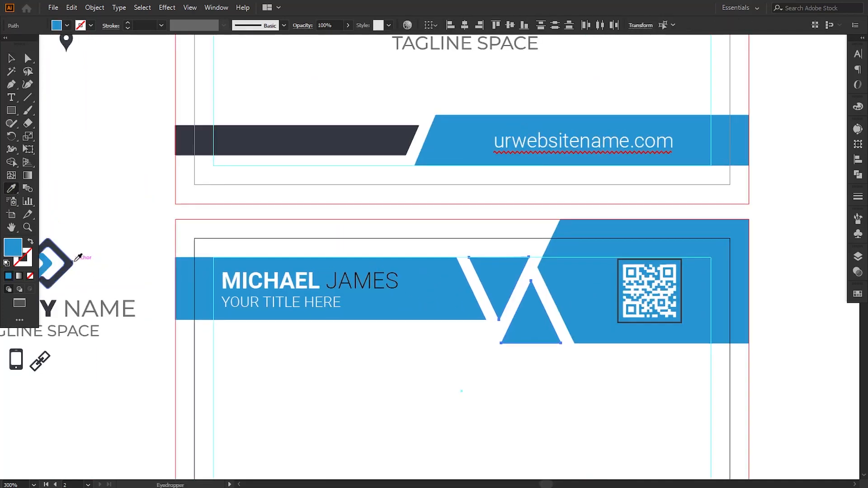
click(74, 261)
click(11, 58)
click(433, 360)
key(ctrl+minus)
key(space)
drag(432, 360, 416, 351)
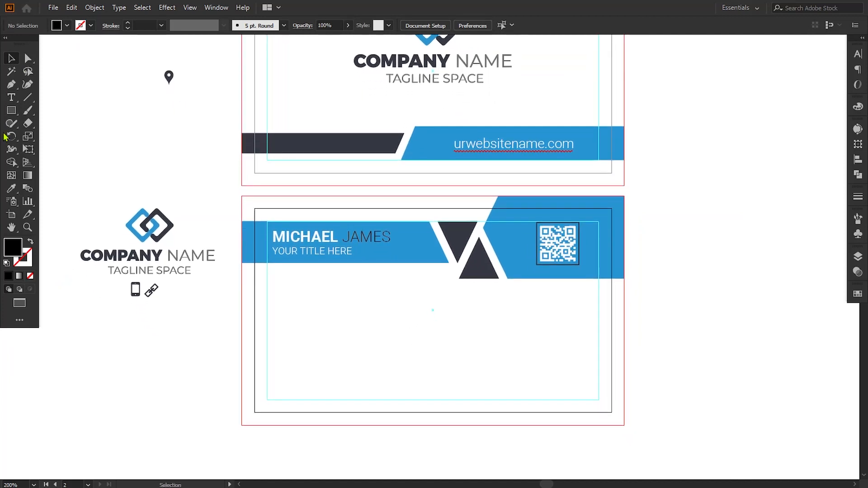
drag(9, 117, 41, 136)
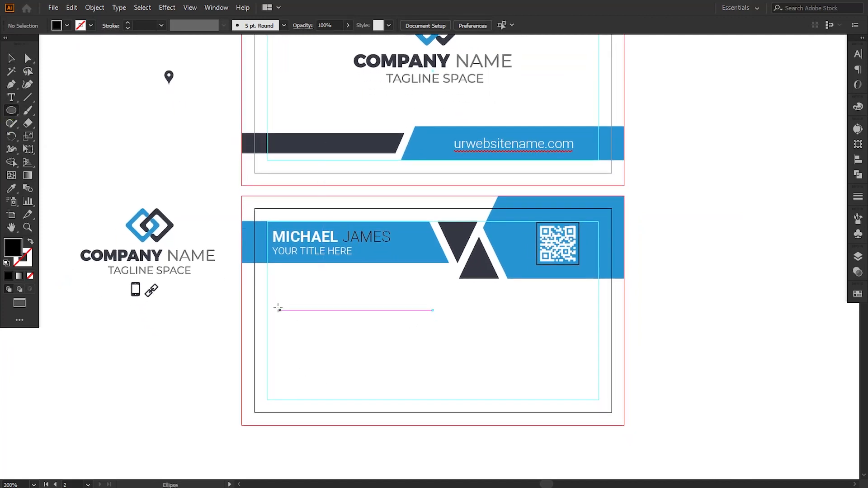
Step: Draw a small black circle below the name bar on the back card
drag(276, 285, 295, 311)
drag(328, 334, 374, 311)
key(v)
click(80, 116)
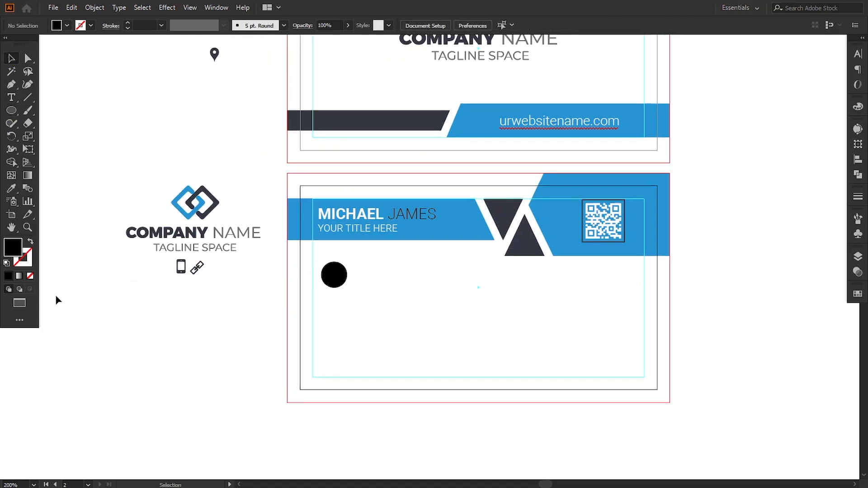
Step: Show rulers, pull a vertical guide onto the back card, and align the circle to it
click(190, 8)
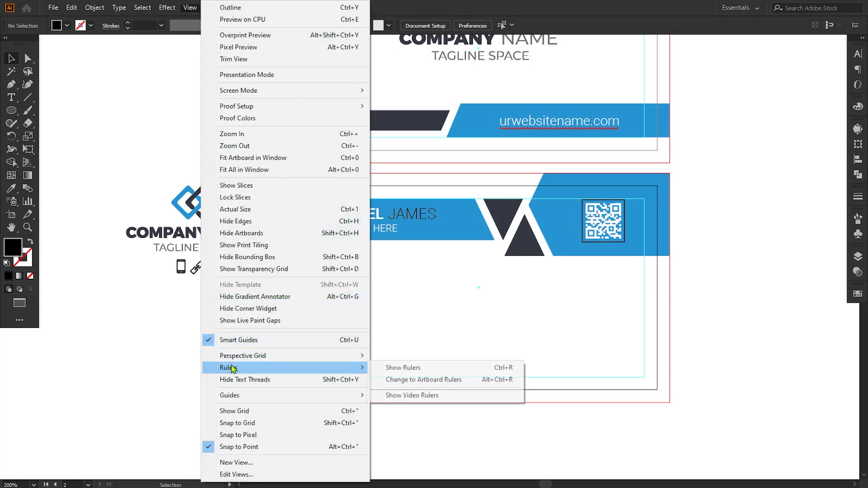
click(380, 370)
drag(4, 364, 320, 299)
click(319, 300)
key(ctrl+equal)
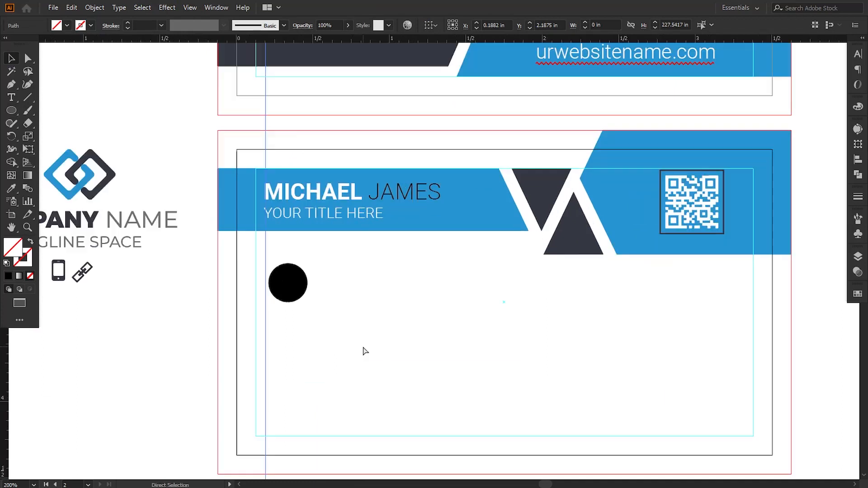
drag(328, 372, 328, 333)
click(245, 310)
drag(282, 250, 281, 248)
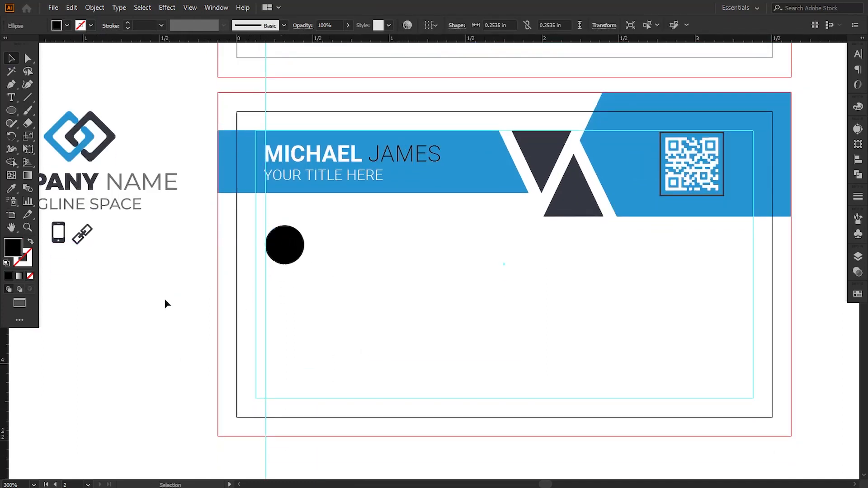
Step: Move the spare phone icon onto the circle, bring it to front, and make it white
drag(161, 299, 188, 308)
drag(85, 241, 312, 263)
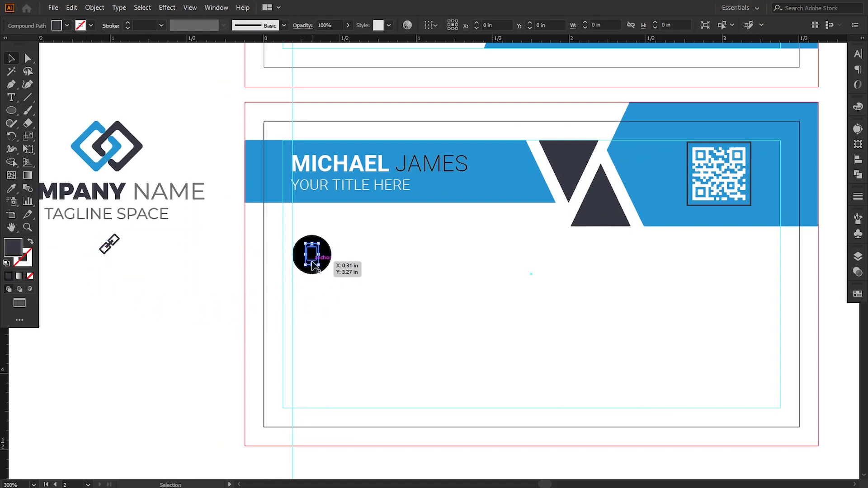
right_click(312, 262)
mouse_move(348, 383)
click(480, 384)
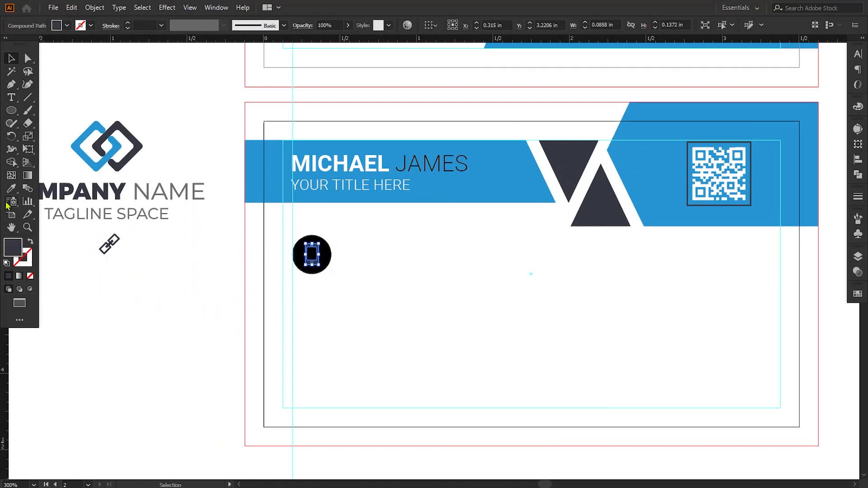
click(11, 189)
click(143, 343)
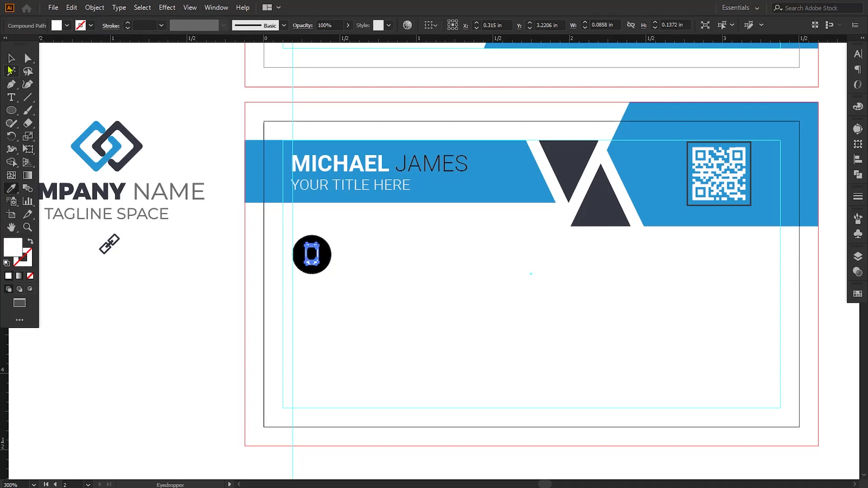
click(11, 58)
click(159, 305)
Step: Shrink the circle slightly and centre the phone icon inside it
key(ctrl+plus)
key(ctrl+plus)
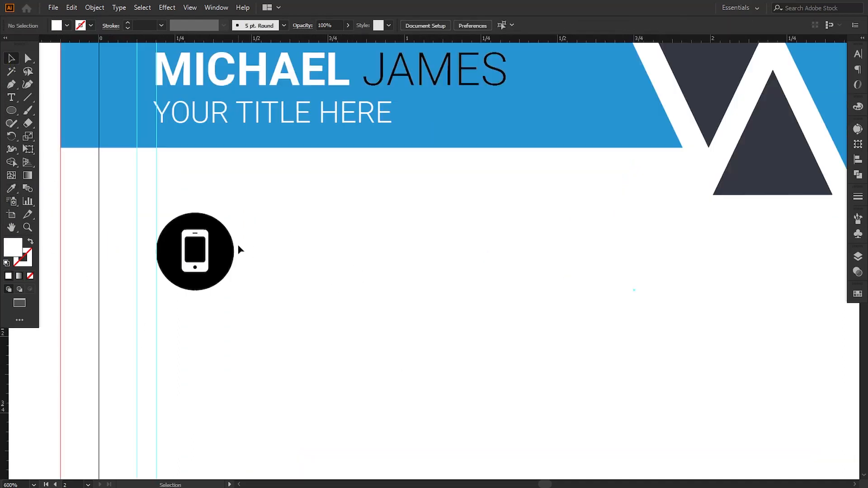
click(232, 247)
drag(233, 213, 233, 215)
click(242, 267)
click(208, 271)
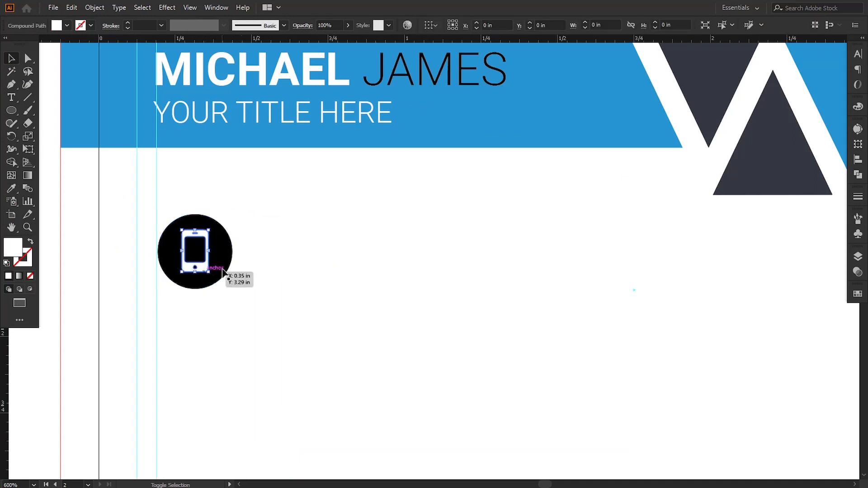
shift+click(225, 272)
key(ctrl+plus)
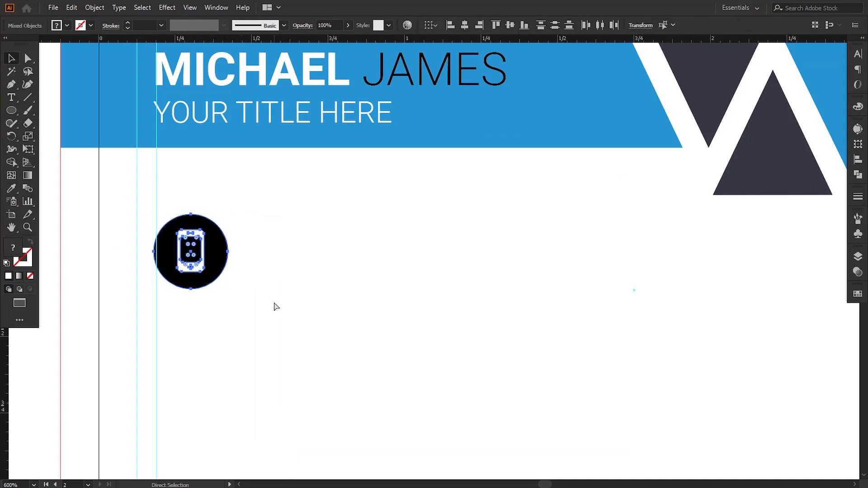
drag(362, 289, 319, 220)
drag(328, 368, 337, 368)
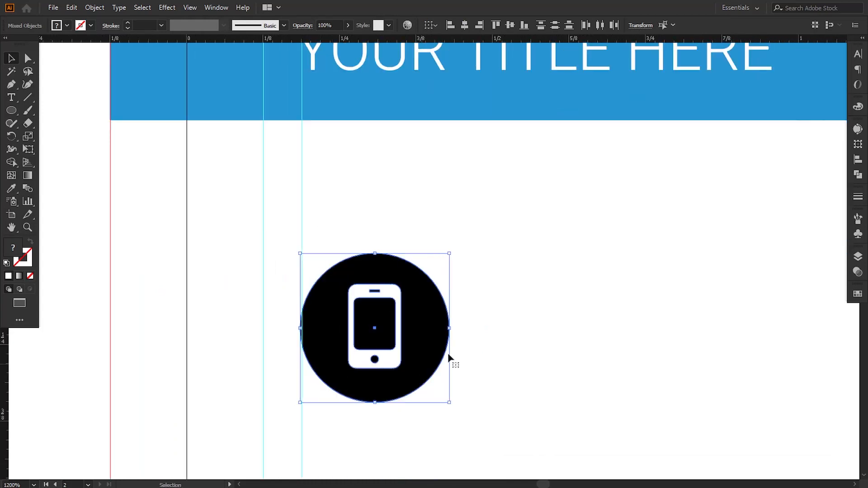
key(ctrl+minus)
click(493, 348)
drag(433, 335, 314, 322)
key(t)
click(351, 347)
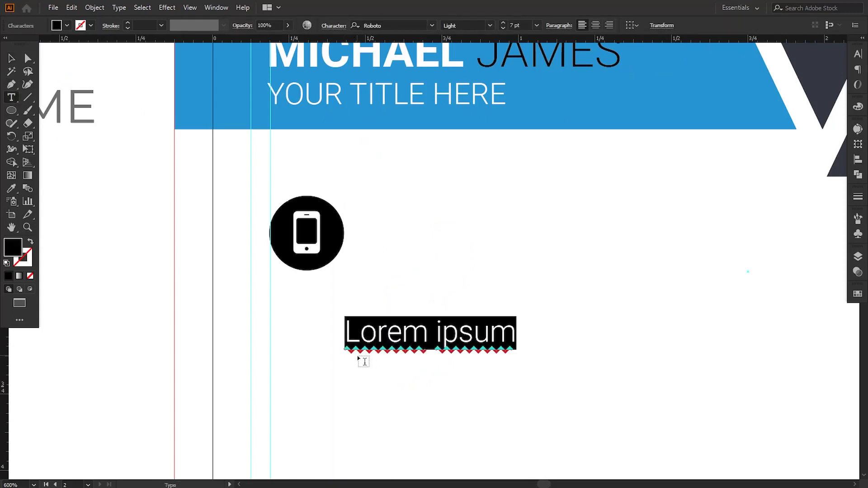
text(+)
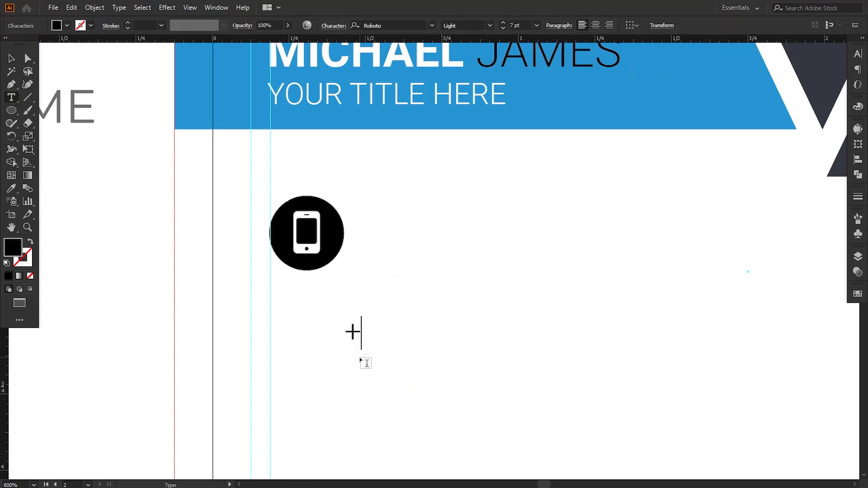
text(000)
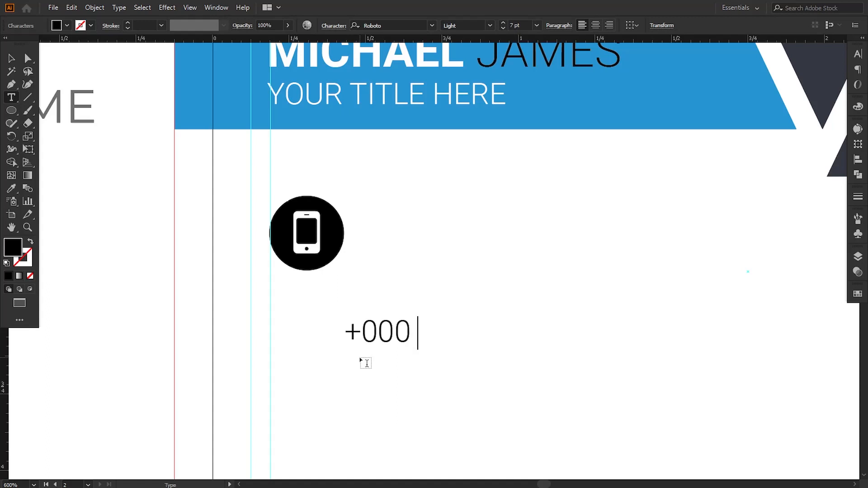
text( 12345)
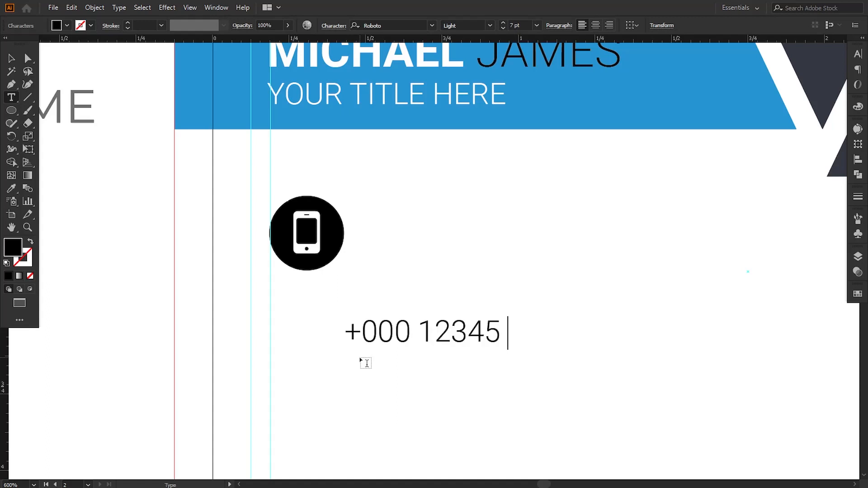
text( 6789)
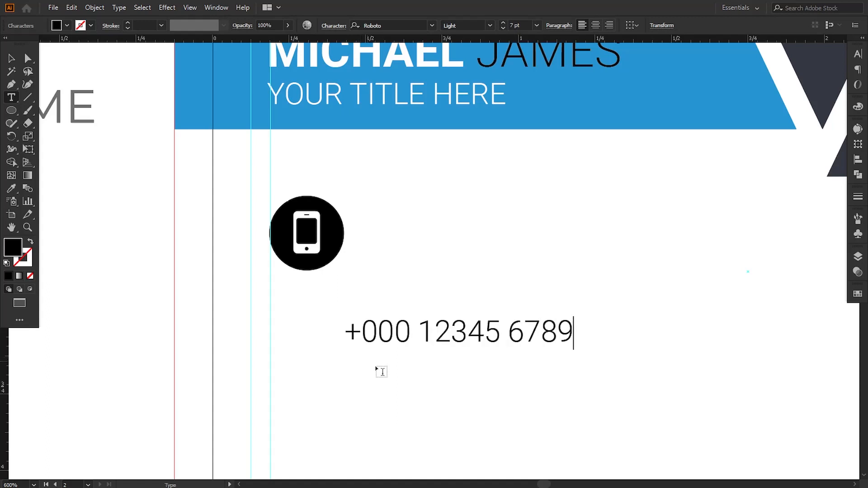
click(9, 59)
drag(403, 342, 428, 257)
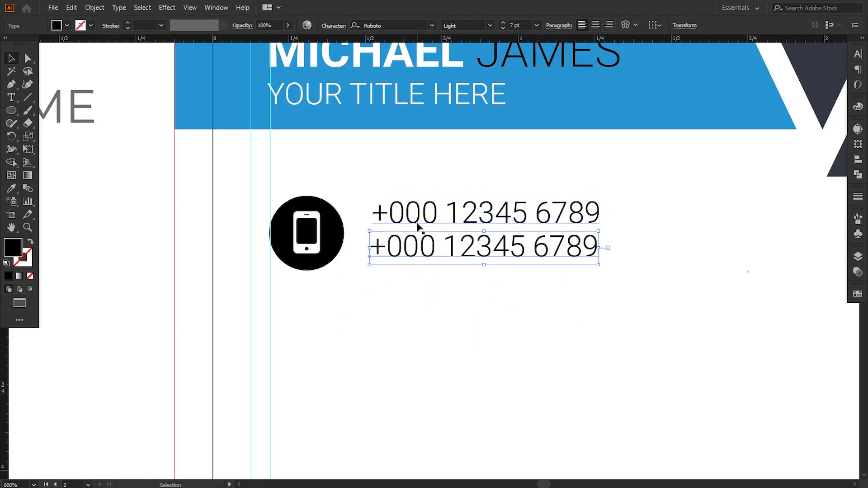
shift+click(418, 225)
key(Down)
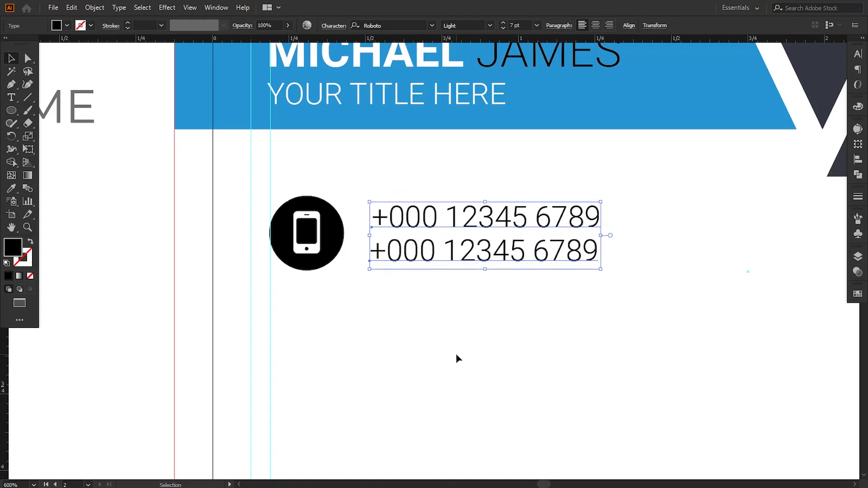
click(407, 346)
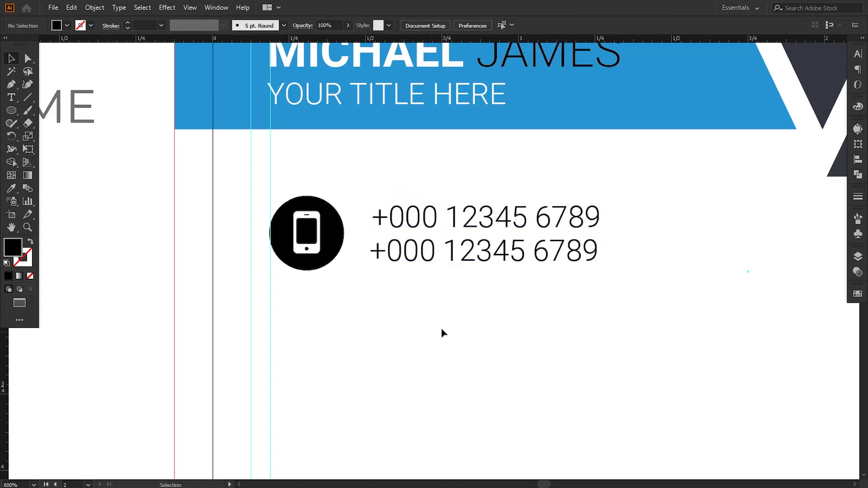
drag(596, 295, 289, 195)
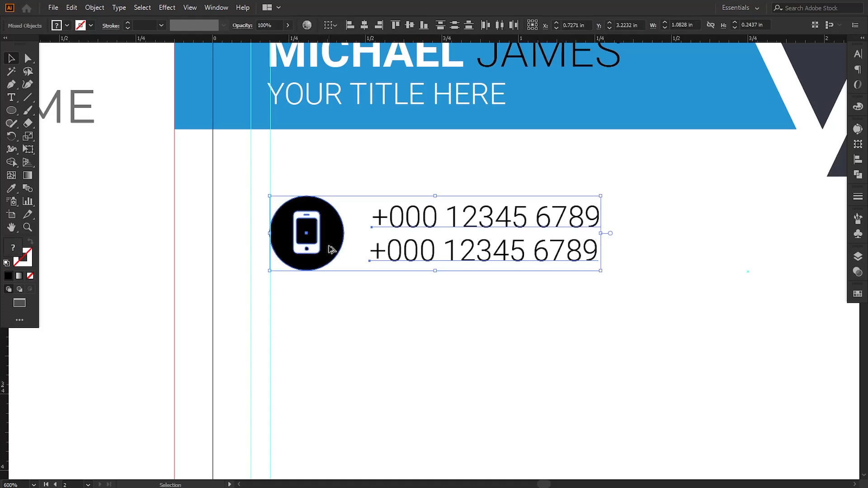
Step: Duplicate the phone contact row twice downward to make three stacked rows
drag(333, 249, 333, 352)
scroll(360, 394, down, 3)
drag(310, 222, 309, 327)
click(431, 398)
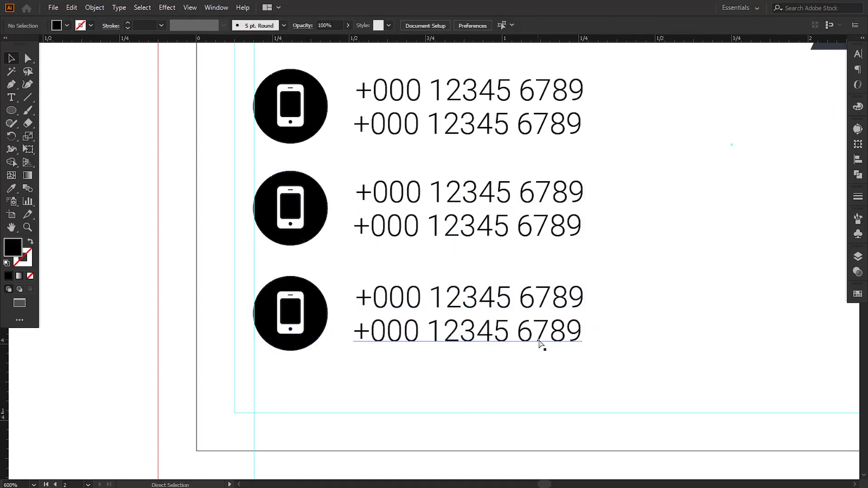
key(ctrl+minus)
key(ctrl+minus)
key(ctrl+minus)
key(ctrl+plus)
drag(544, 306, 513, 371)
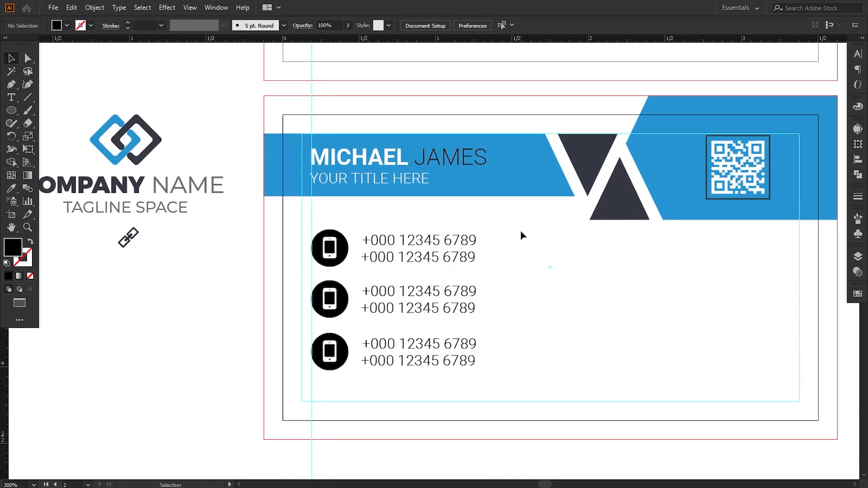
Step: Scale the three rows up together and nudge them upward for even spacing
drag(520, 232, 331, 376)
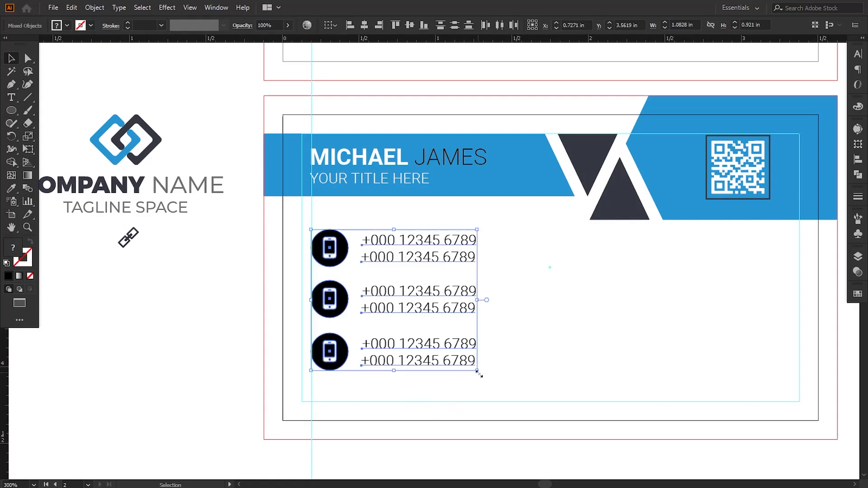
drag(478, 373, 492, 384)
click(541, 382)
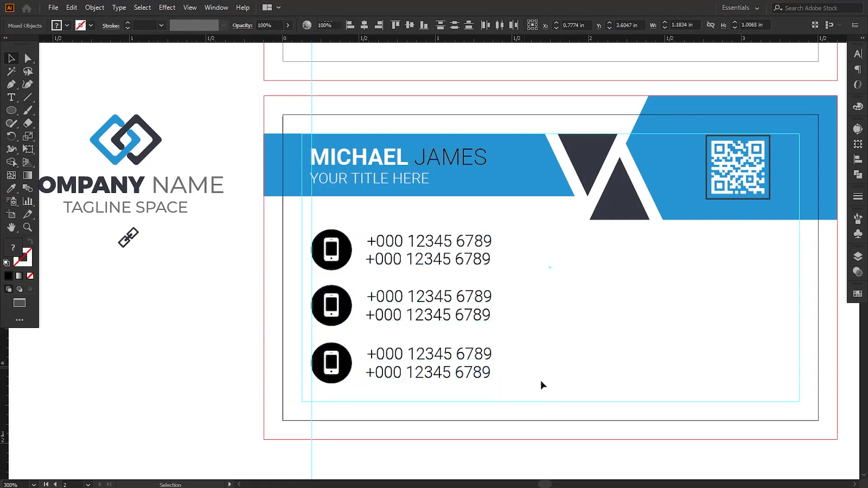
click(355, 363)
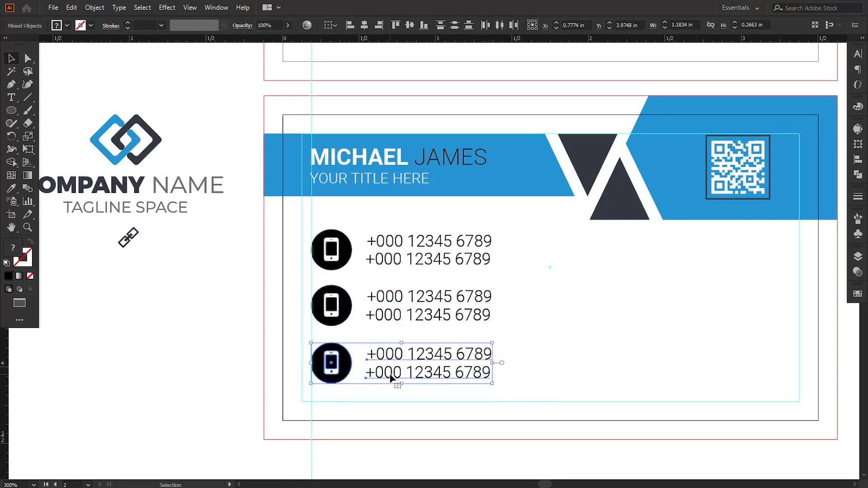
drag(515, 386, 339, 299)
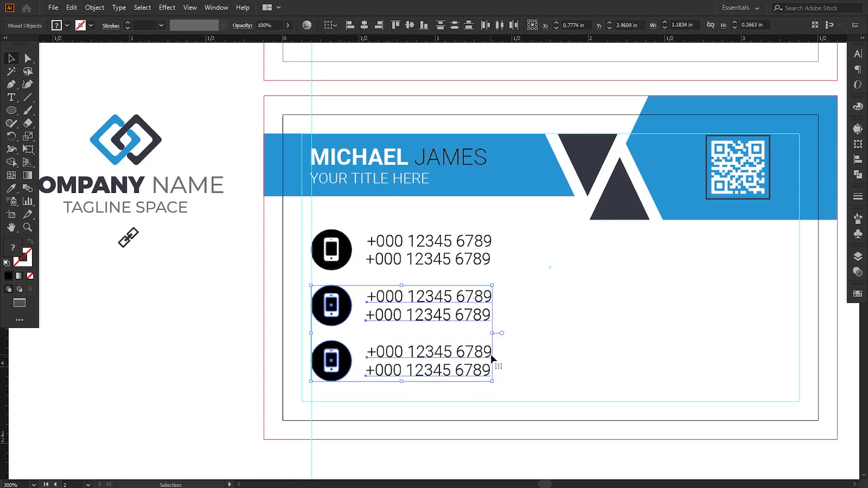
key(Up)
click(546, 360)
drag(507, 231, 333, 383)
key(Up)
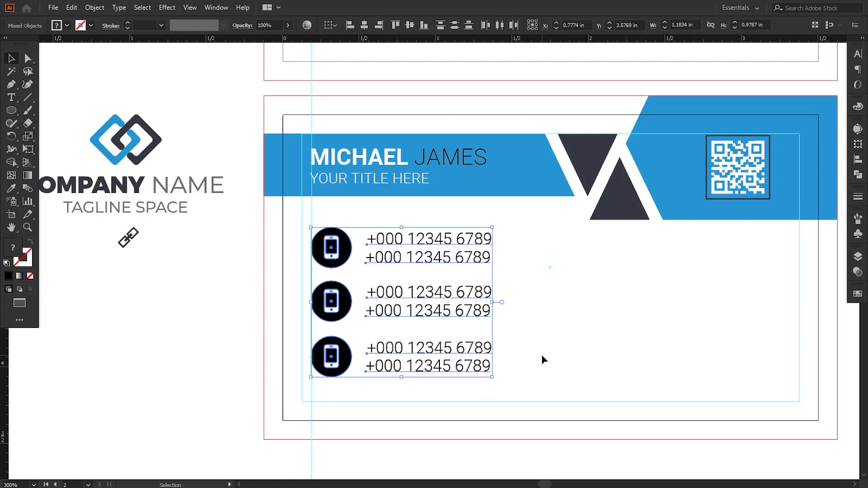
drag(493, 380, 501, 386)
click(522, 340)
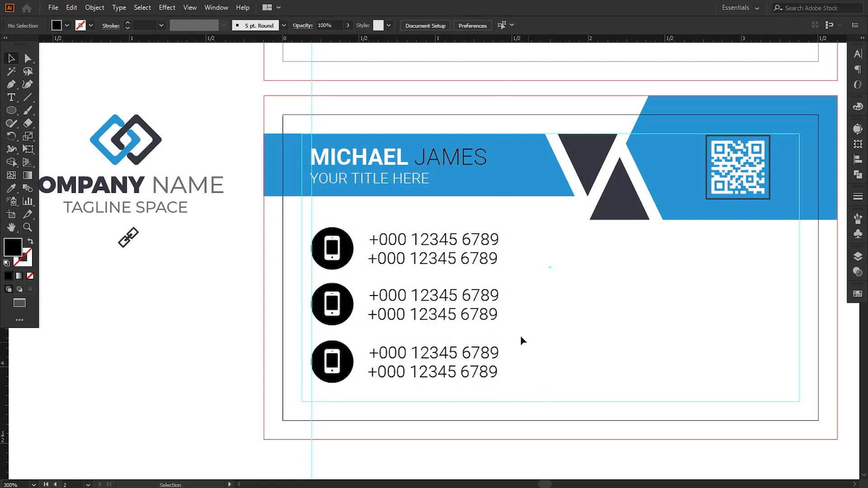
Step: Bring the link icon in front of the middle black circle and enlarge it
drag(138, 232, 187, 239)
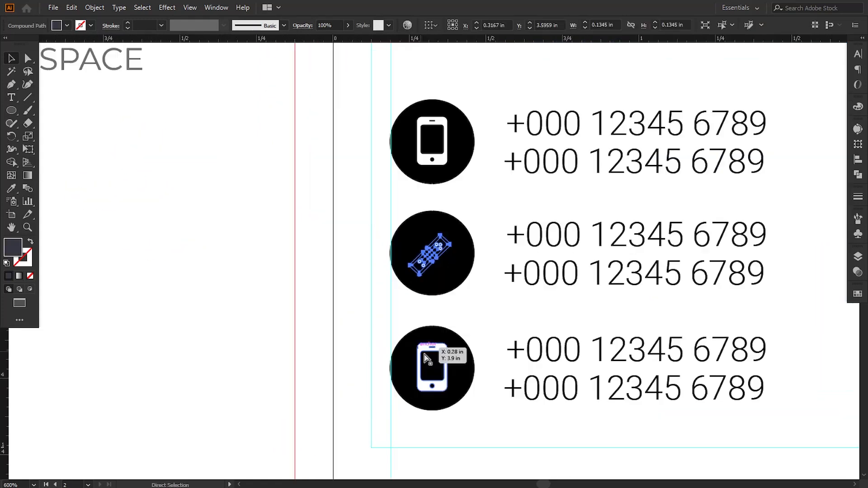
right_click(423, 266)
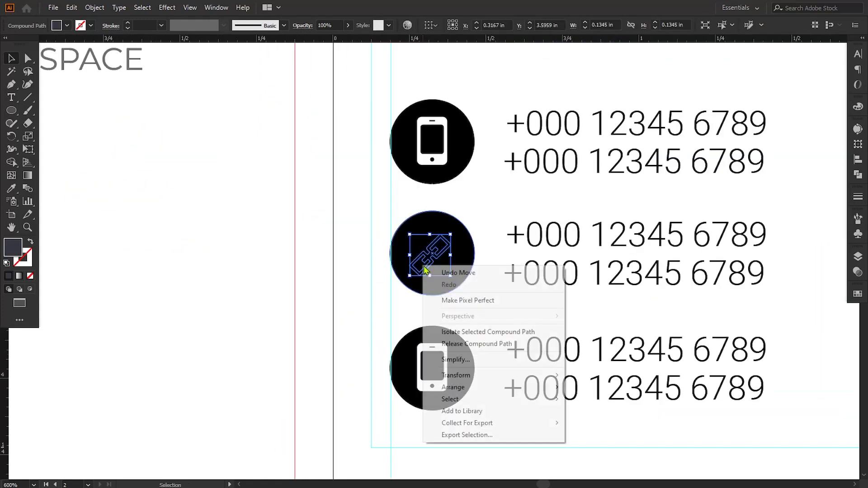
click(587, 388)
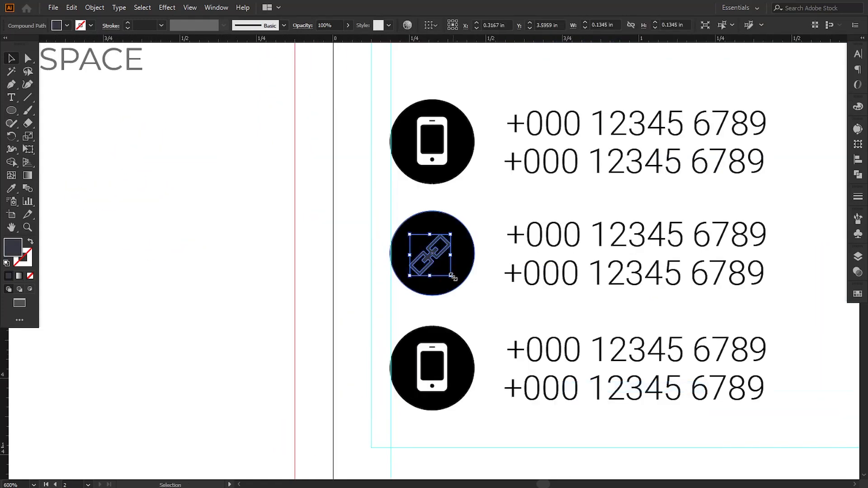
mouse_move(451, 276)
mouse_down()
mouse_move(457, 287)
mouse_move(439, 265)
mouse_up()
click(467, 314)
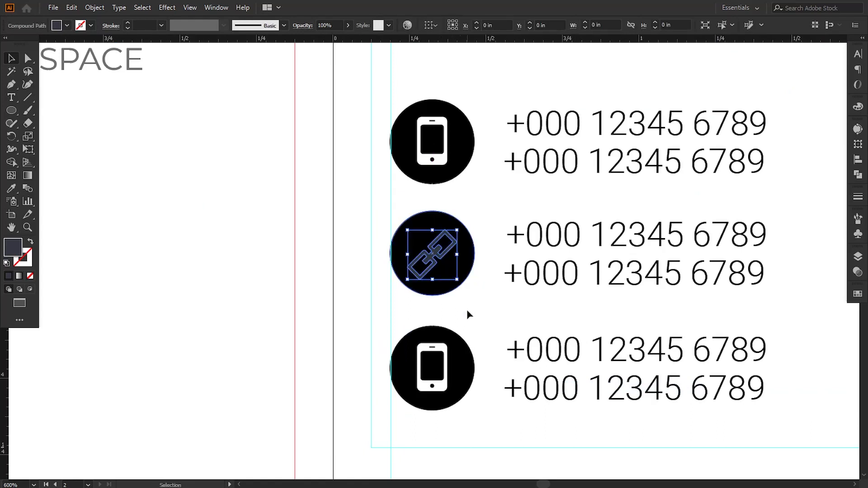
click(467, 311)
Step: Make the link icon white by sampling with the Eyedropper
click(438, 265)
drag(188, 276, 200, 281)
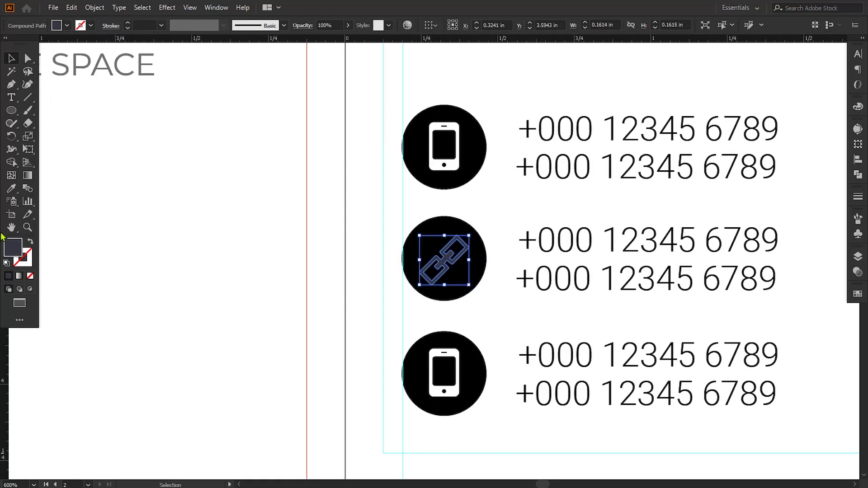
click(12, 189)
click(141, 267)
click(11, 57)
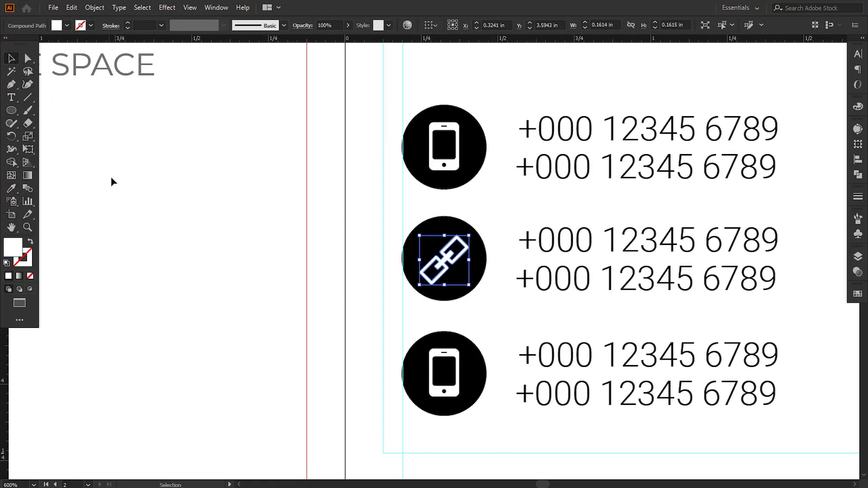
click(187, 273)
drag(325, 302, 182, 296)
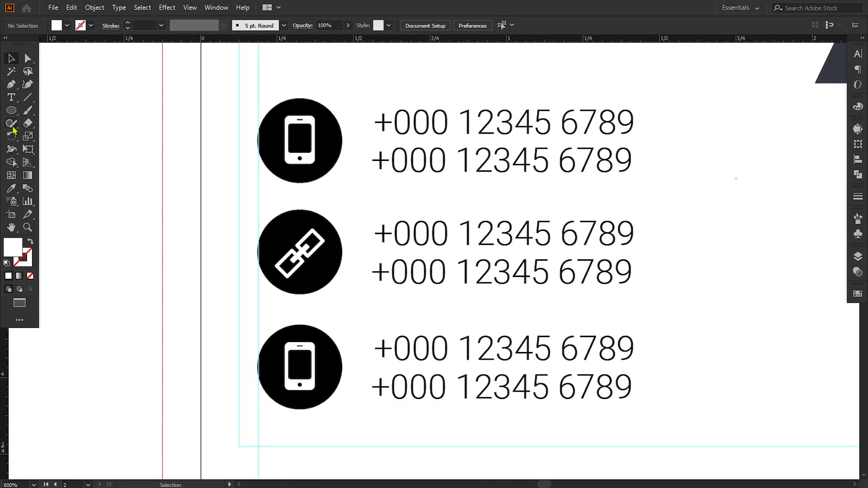
click(11, 97)
Step: Replace the middle row's lines with a placeholder e-mail address and 'urwebsitename.com'
drag(375, 234, 656, 231)
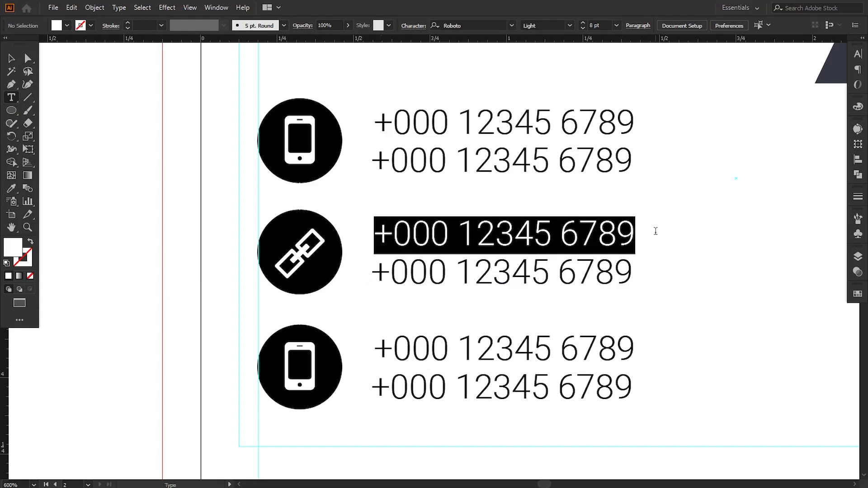
text(ur)
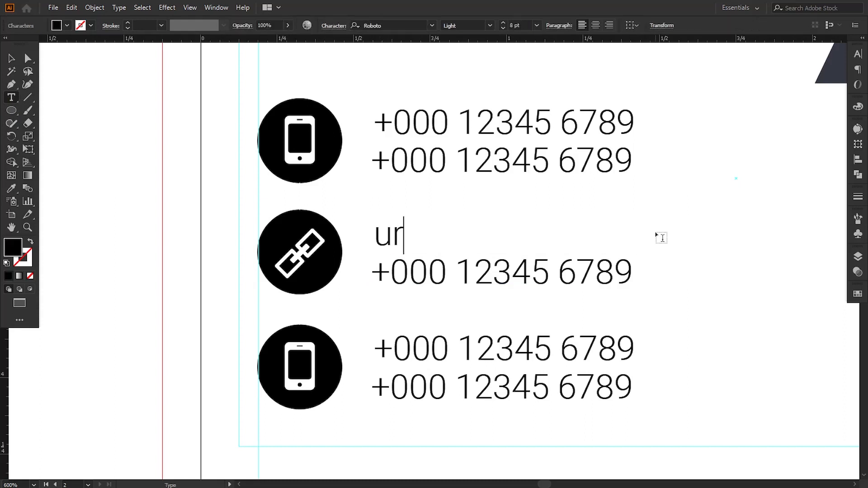
text(name)
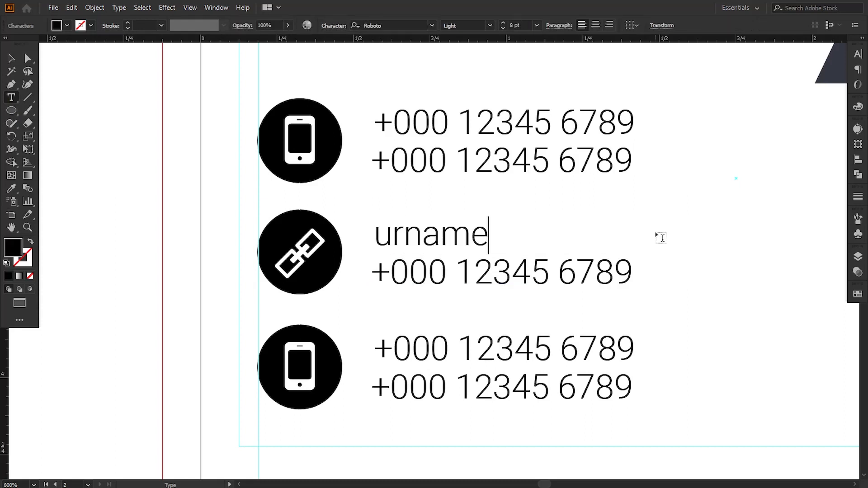
text(@gmail)
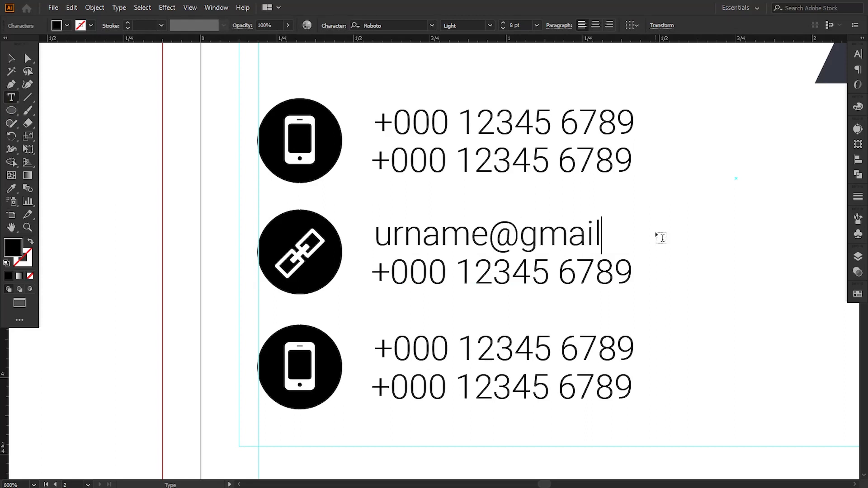
text(.com)
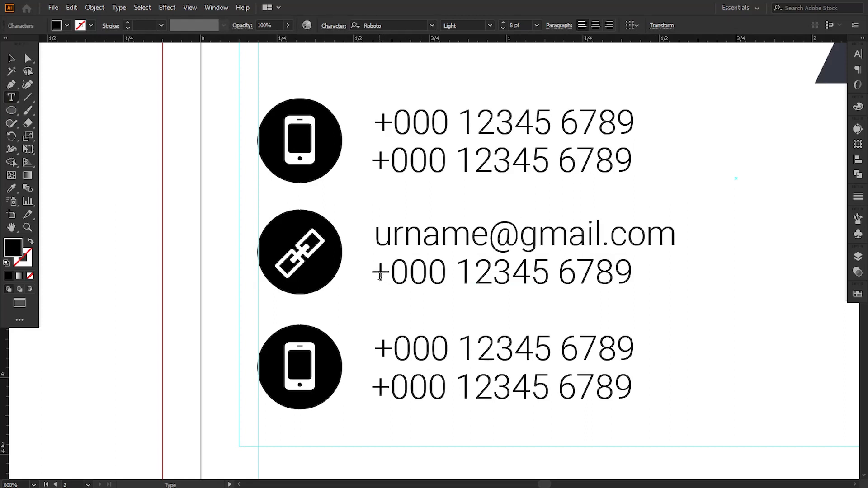
drag(380, 276, 687, 266)
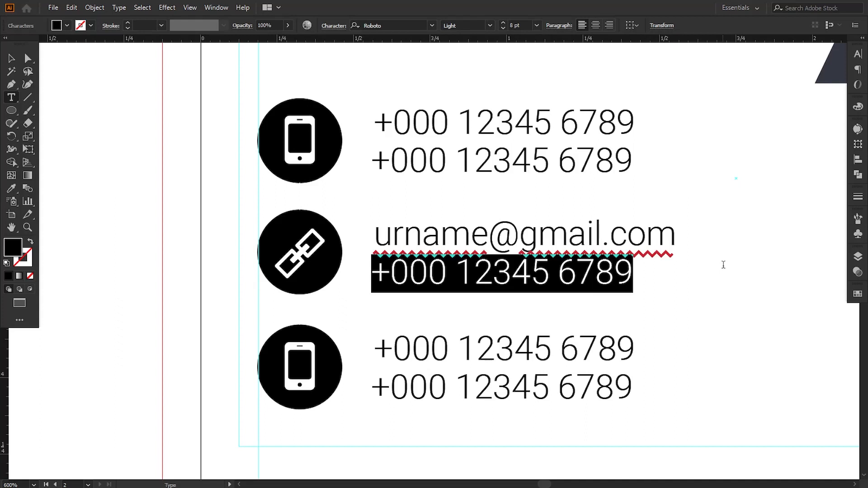
text(urw)
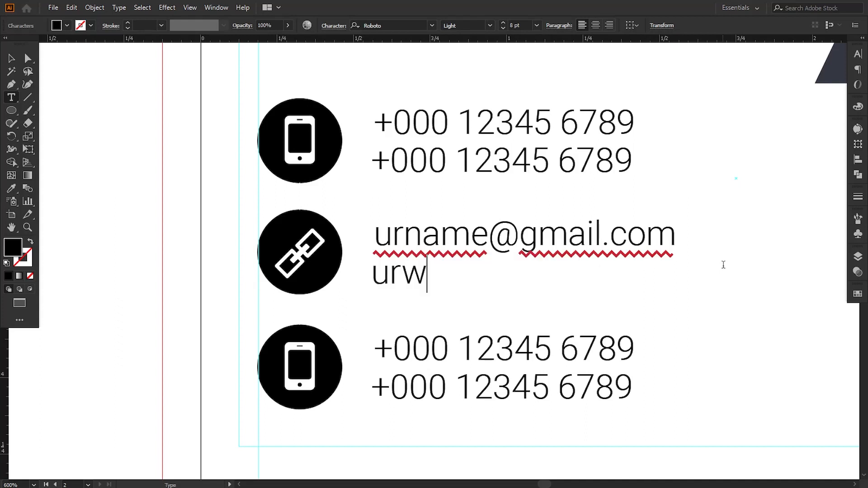
text(ebsiten)
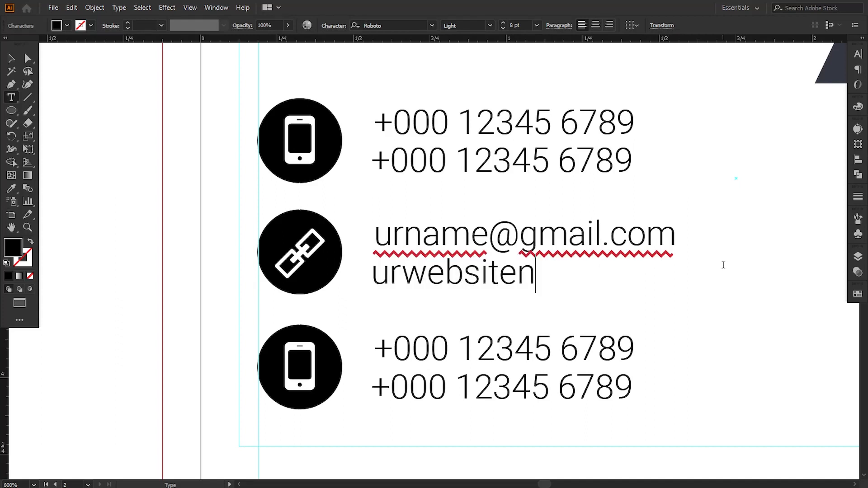
text(ame.com)
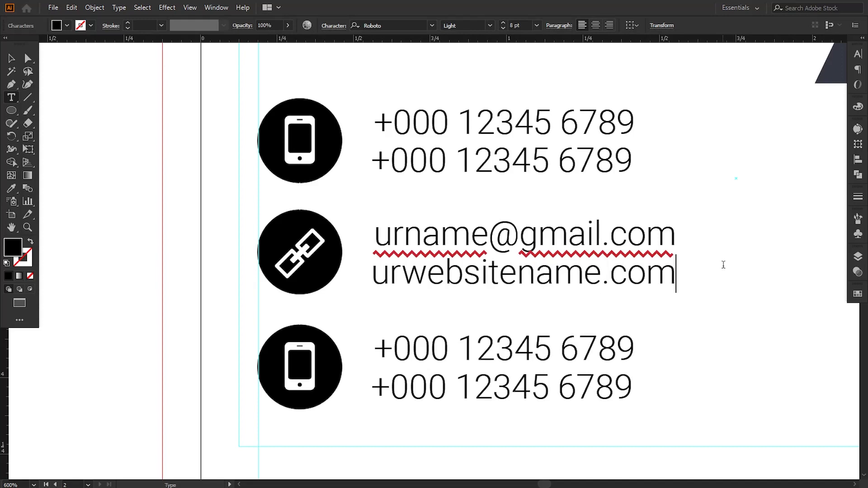
click(117, 207)
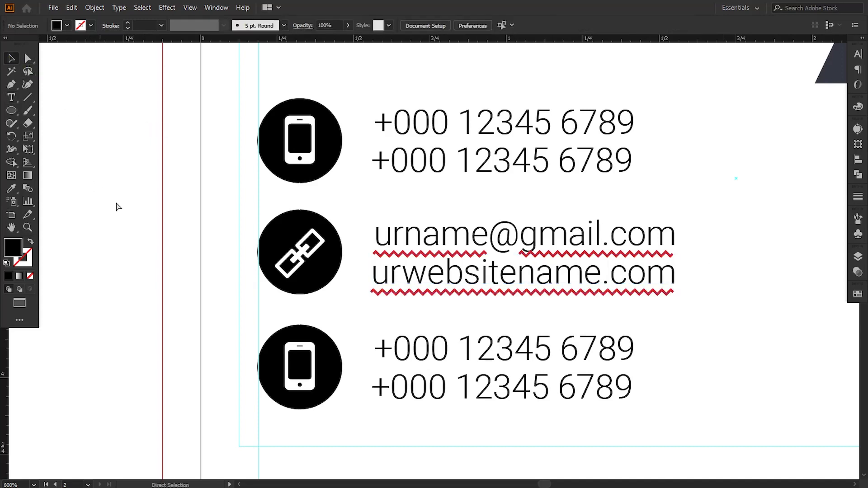
key(ctrl+minus)
key(ctrl+minus)
drag(175, 114, 162, 374)
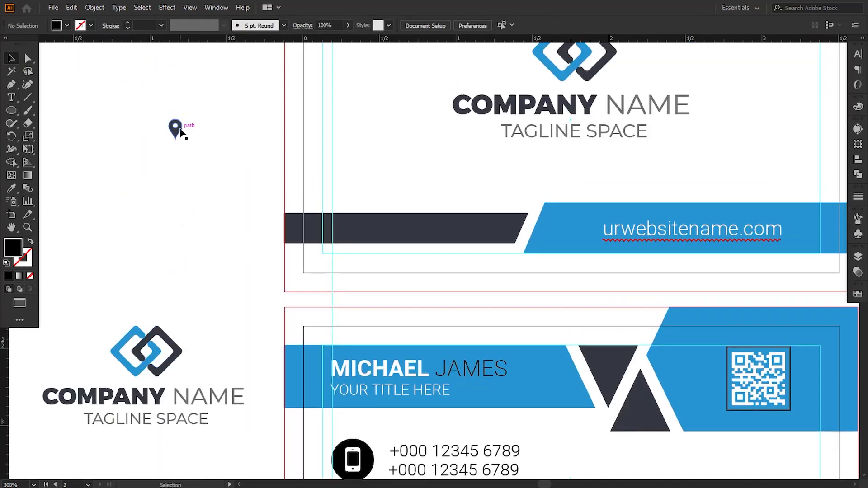
Step: Delete the bottom phone icon and place the location pin in front of its black circle
drag(179, 130, 236, 416)
drag(236, 416, 287, 331)
key(ctrl+plus)
drag(282, 381, 187, 384)
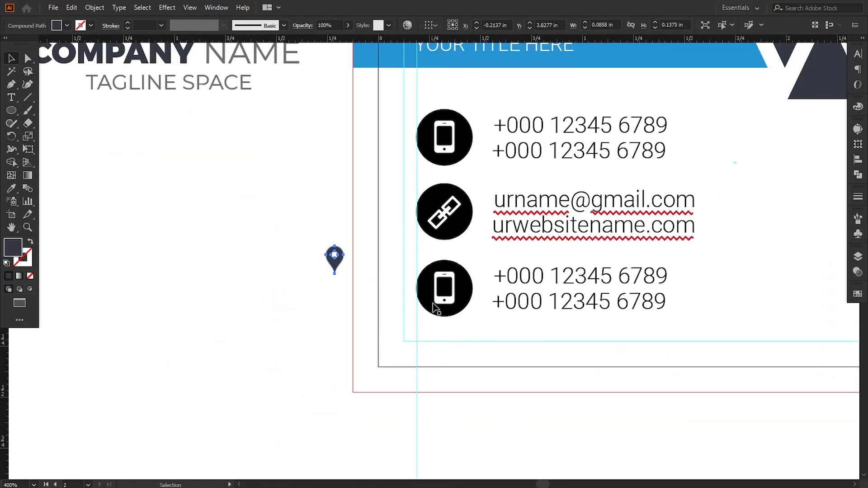
click(441, 300)
key(Delete)
drag(337, 267, 458, 309)
scroll(479, 327, up, 2)
right_click(439, 275)
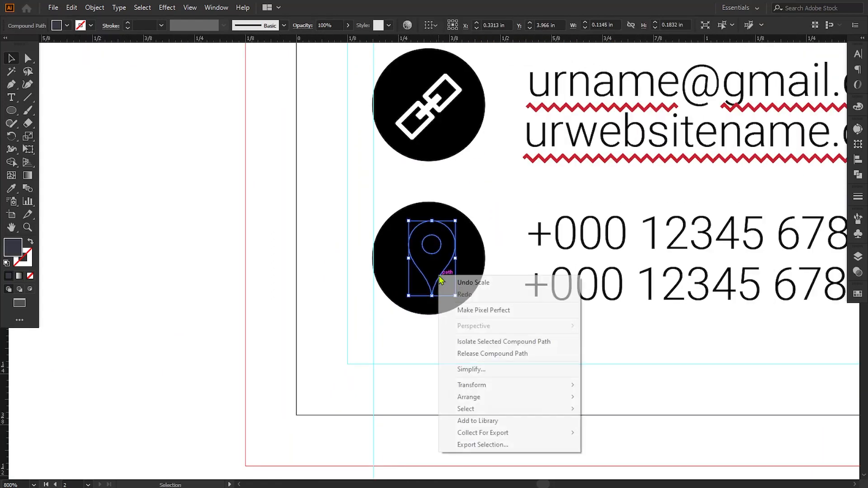
click(582, 399)
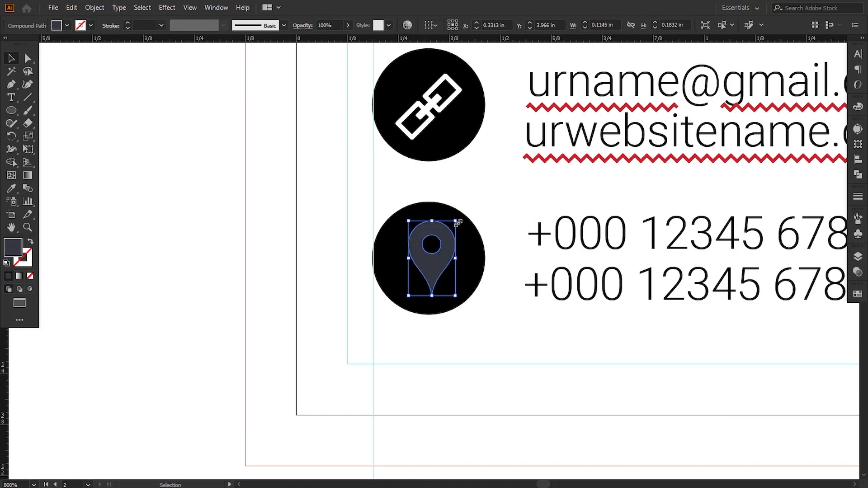
Step: Shrink the location pin slightly and centre it within the circle
drag(457, 221, 455, 224)
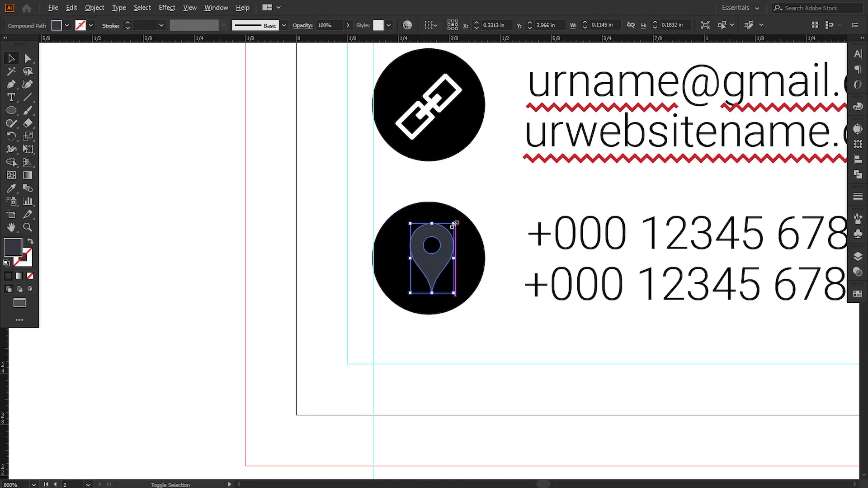
drag(436, 276, 431, 279)
click(451, 340)
drag(451, 349, 415, 385)
drag(388, 312, 388, 306)
click(441, 365)
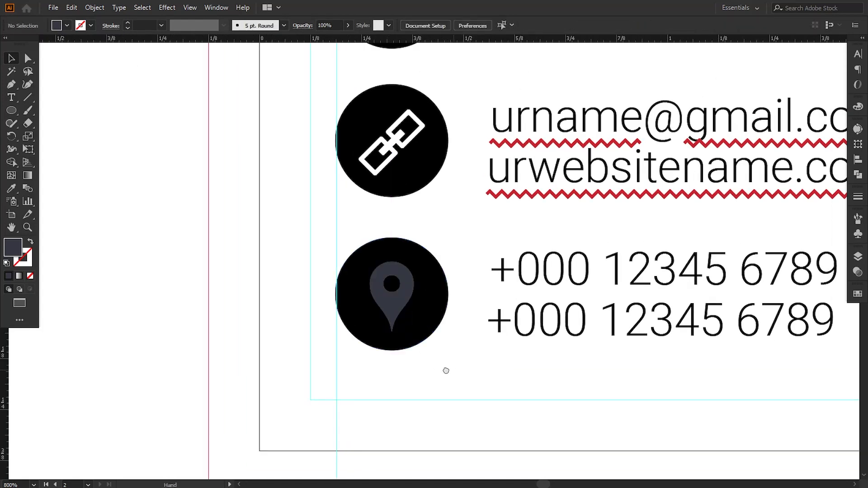
drag(446, 370, 410, 366)
Step: Make the location pin white using the Eyedropper
click(368, 323)
key(i)
click(201, 266)
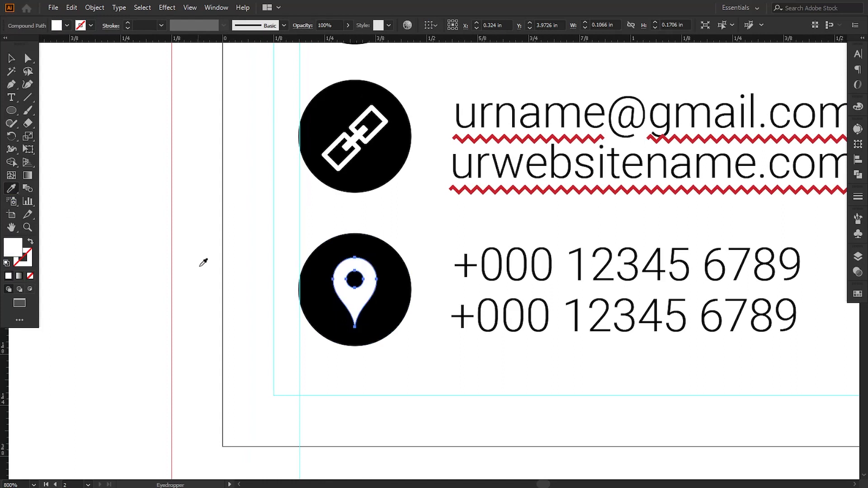
key(v)
click(78, 182)
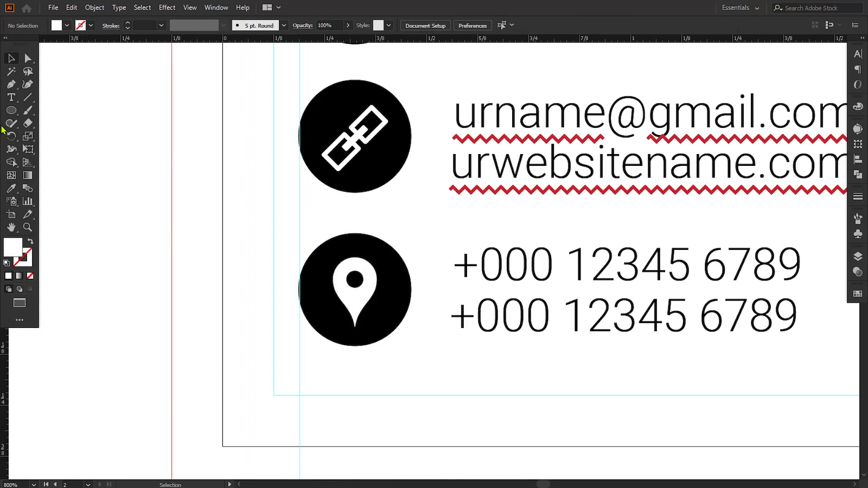
click(11, 98)
Step: Replace the first phone line beside the pin with placeholder street-address and city text
drag(403, 254, 343, 248)
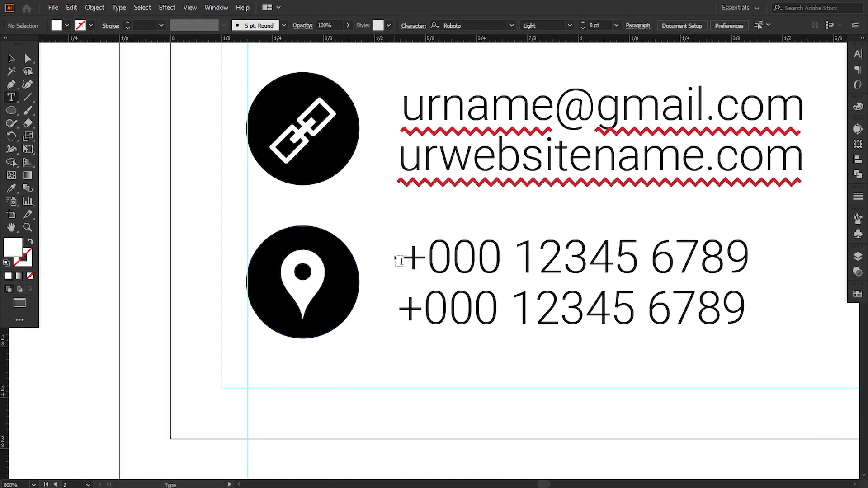
drag(402, 254, 757, 256)
text(S)
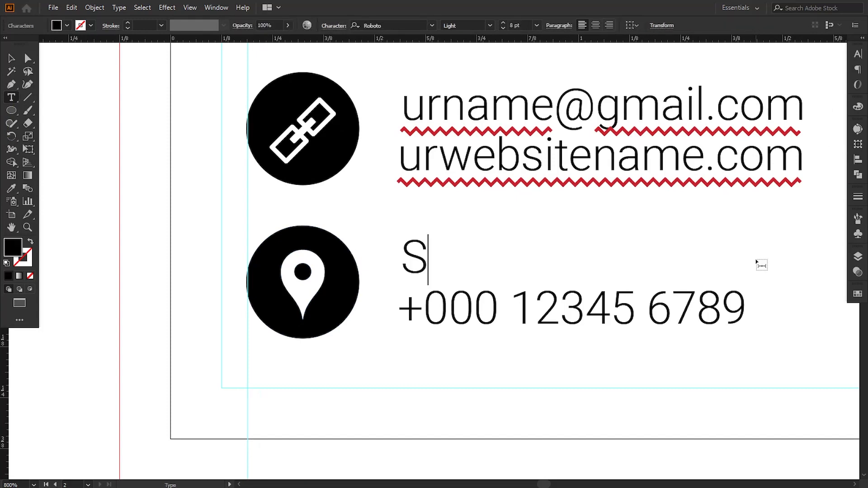
text(treet )
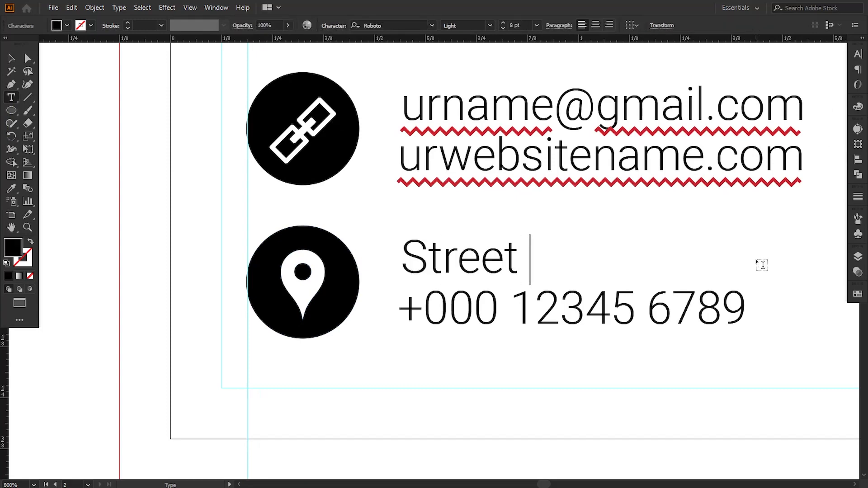
text(a)
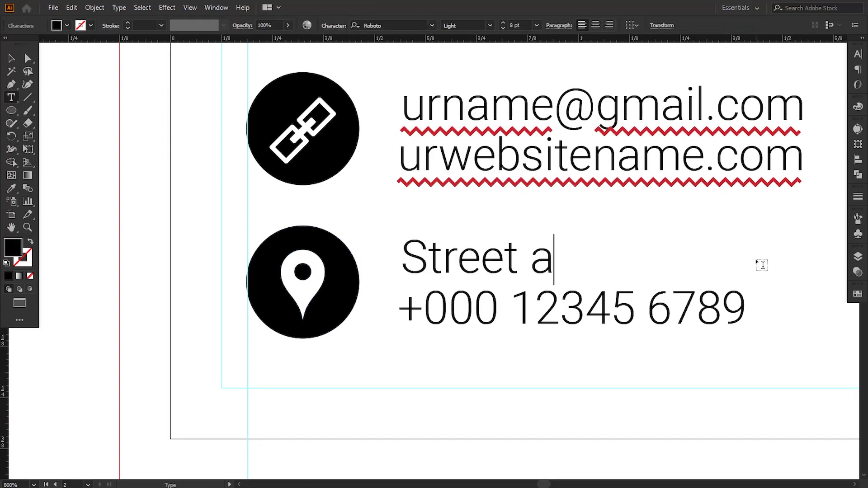
key(BackSpace)
text(Add)
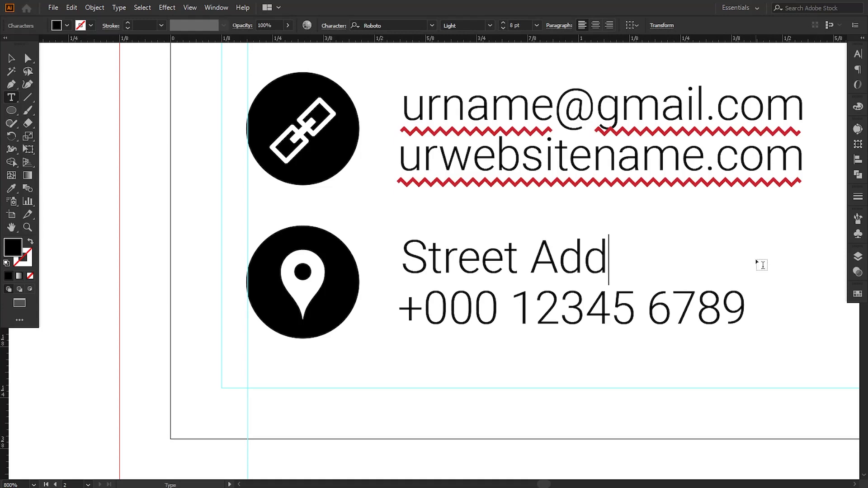
text(ress Here )
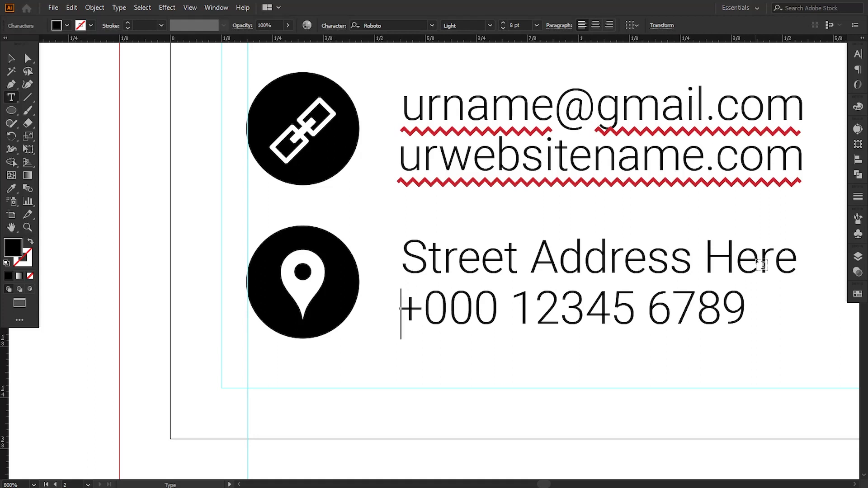
text(Si)
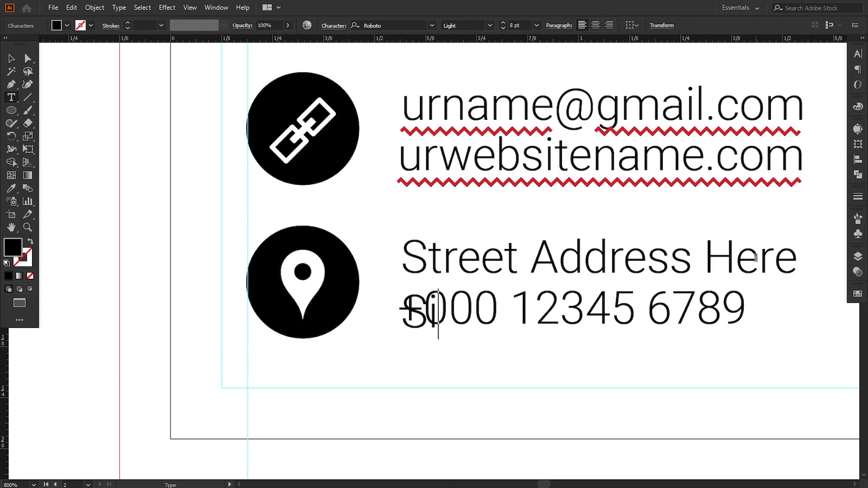
text(ngapo)
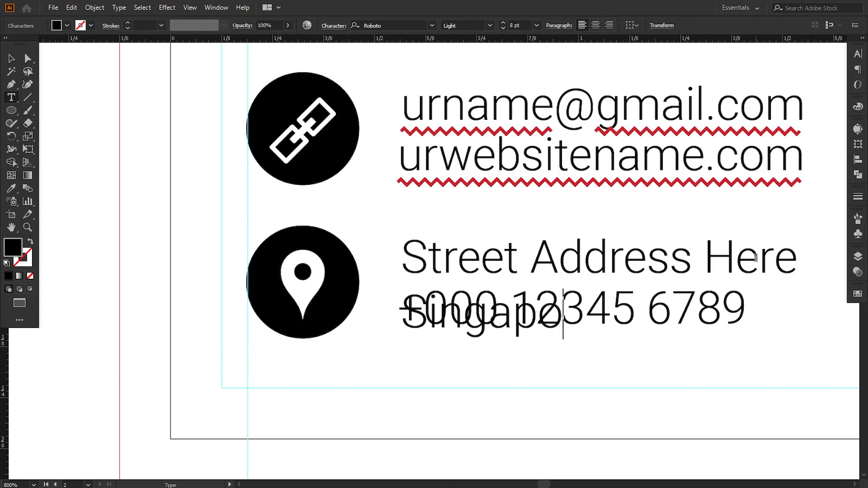
text(re, 227)
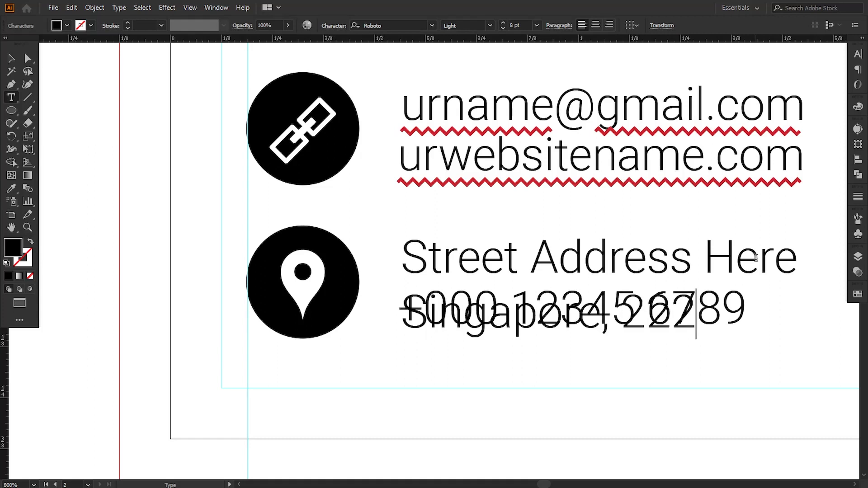
click(10, 59)
Step: Delete the leftover phone number and tighten the address leading to 9 pt or less
click(686, 405)
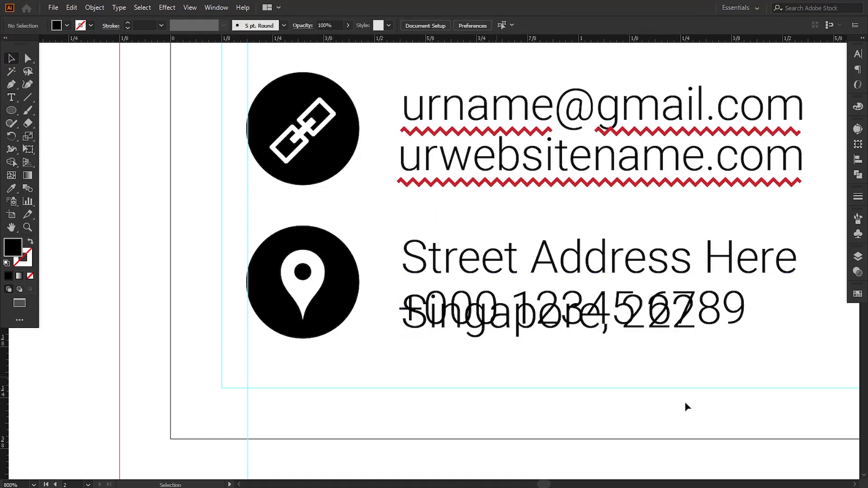
click(741, 328)
key(Delete)
click(622, 318)
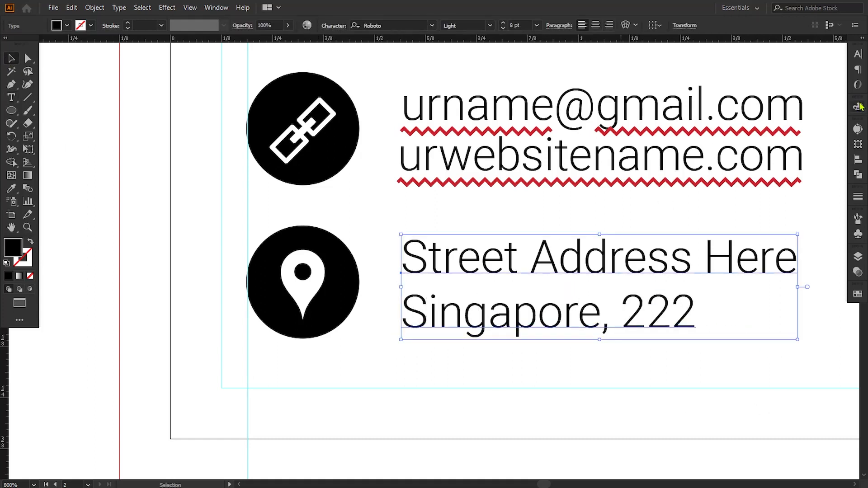
click(855, 55)
click(805, 101)
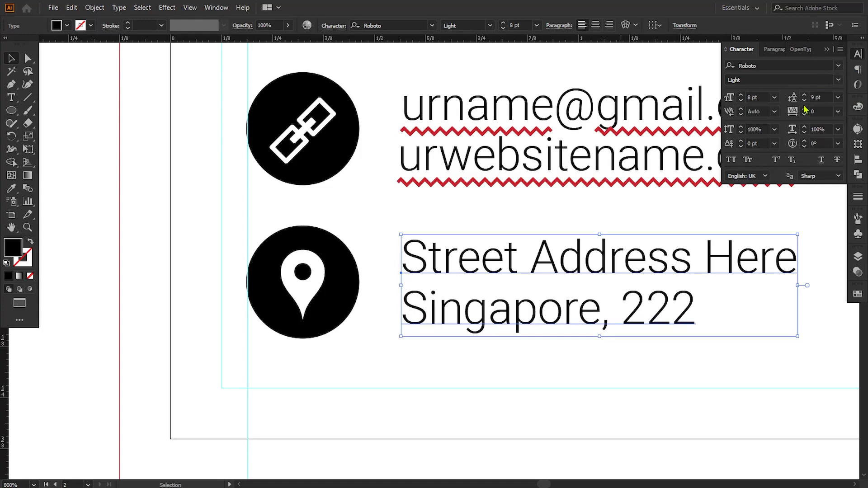
click(804, 102)
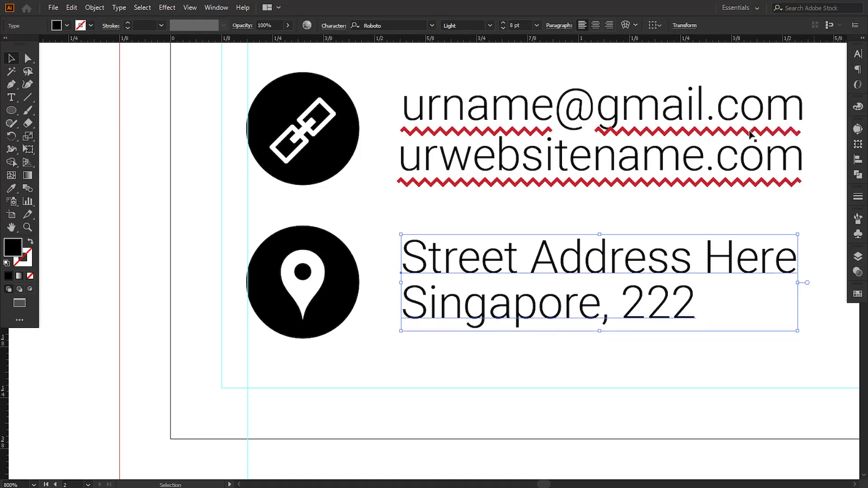
click(551, 348)
key(ctrl+minus)
key(ctrl+minus)
key(ctrl+minus)
key(ctrl+minus)
key(ctrl+minus)
key(ctrl+plus)
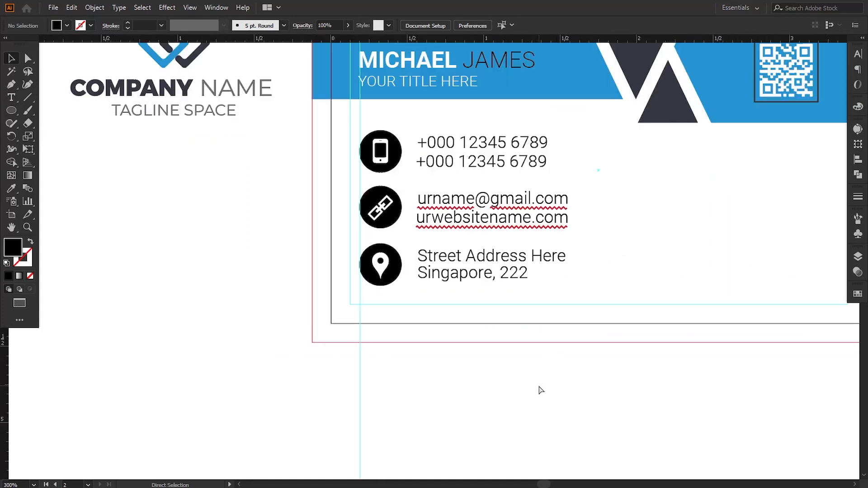
Step: Drag the company logo onto the back card and scale it down at the lower right
drag(540, 368, 447, 452)
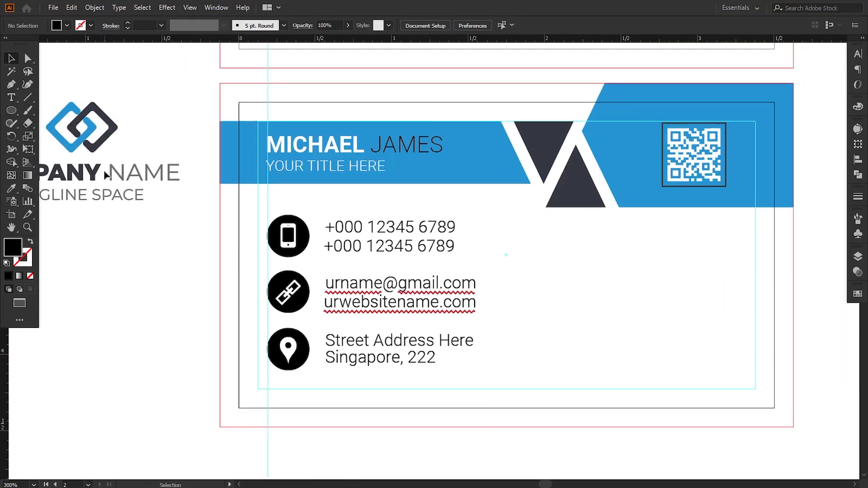
drag(106, 176, 615, 342)
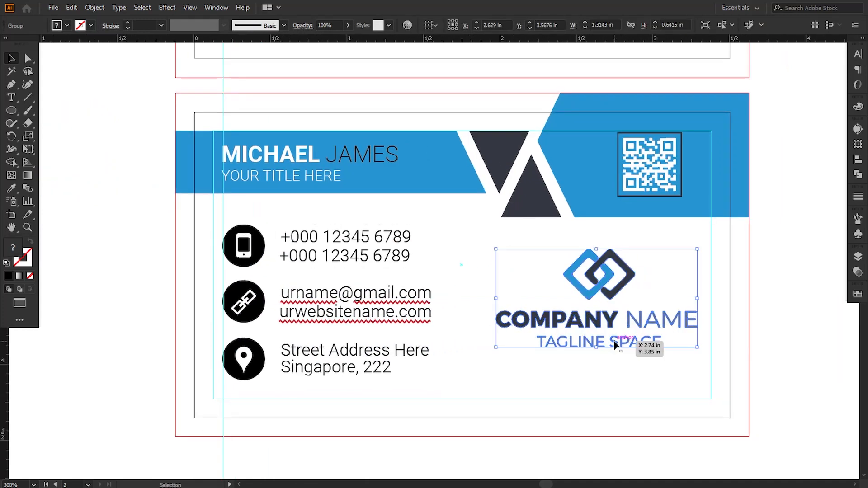
drag(495, 352, 503, 349)
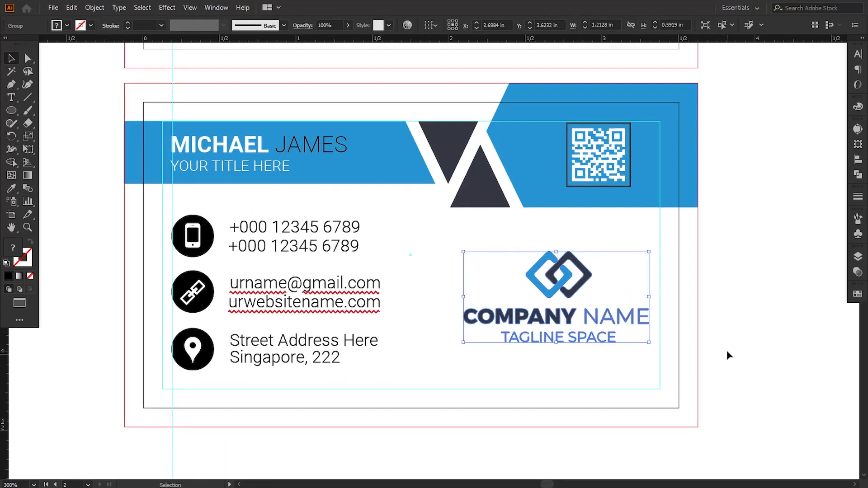
click(728, 351)
key(ctrl+minus)
key(ctrl+minus)
key(ctrl+minus)
key(ctrl+equal)
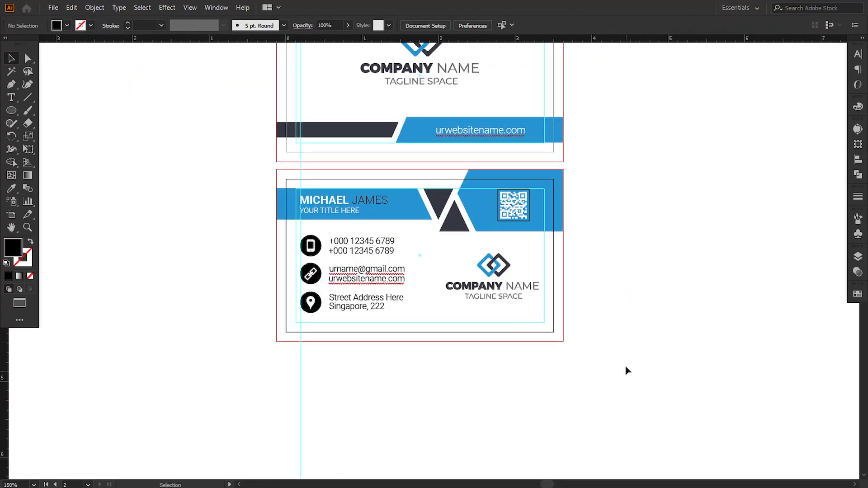
Step: Delete the stray vertical guide crossing the cards
drag(614, 327, 654, 362)
drag(667, 308, 674, 358)
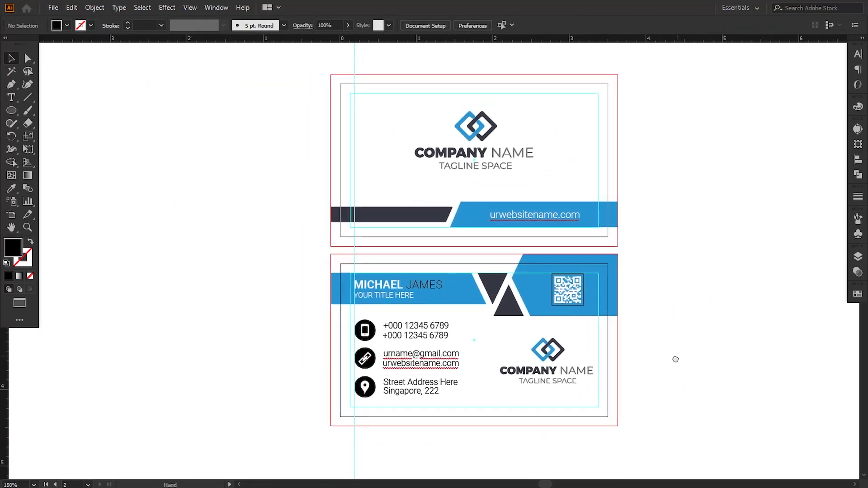
drag(319, 55, 419, 77)
key(Delete)
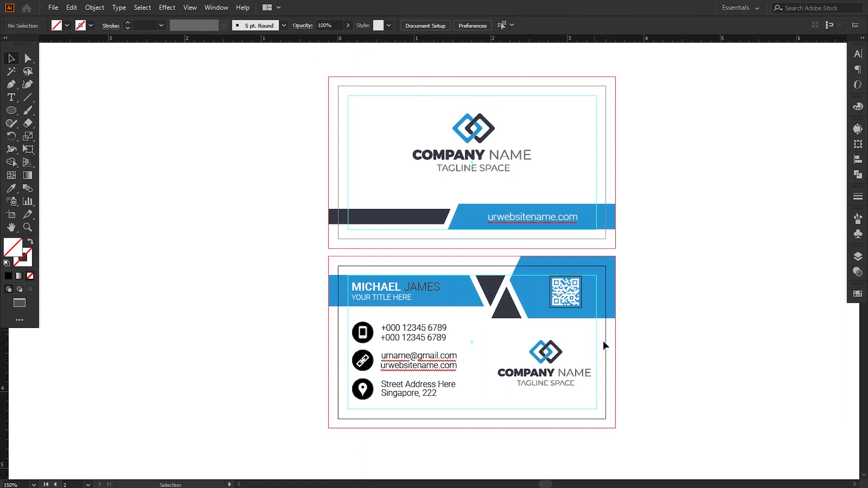
Step: Hide the rulers from the View menu
drag(637, 340, 620, 339)
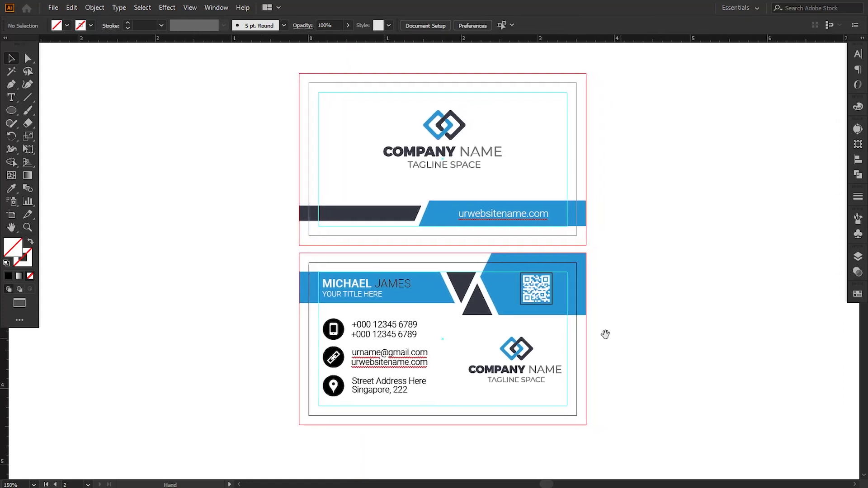
click(190, 7)
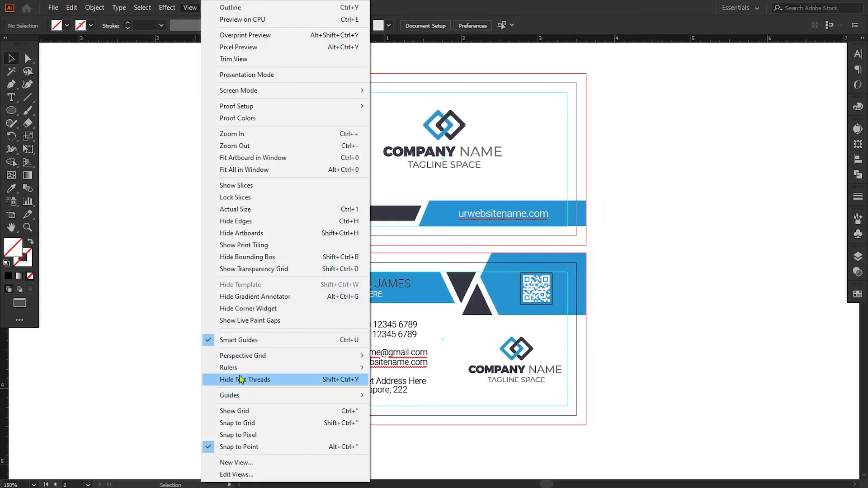
mouse_move(240, 369)
click(409, 367)
Step: Recolour the phone and location-pin icon circles to the card's blue with the Eyedropper
drag(438, 342, 349, 344)
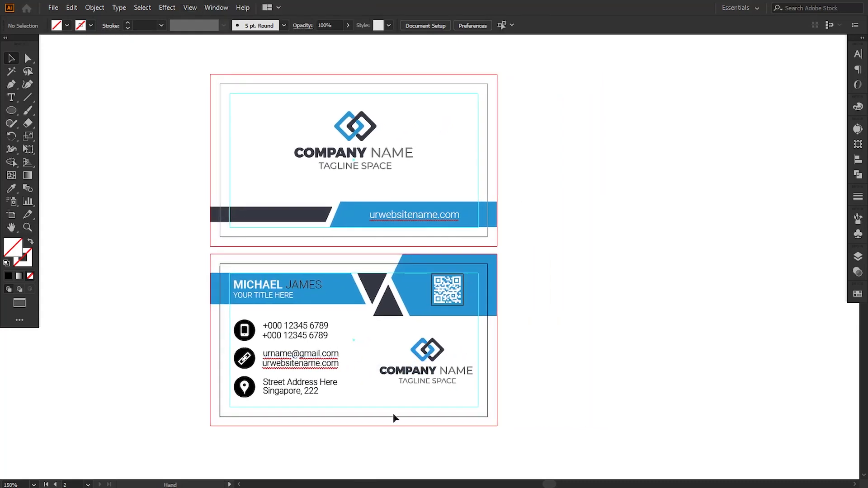
click(27, 58)
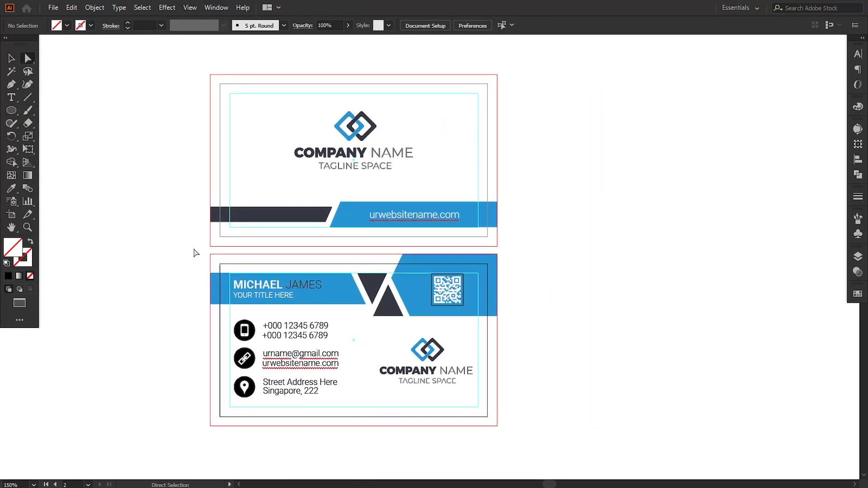
click(250, 324)
shift+click(252, 378)
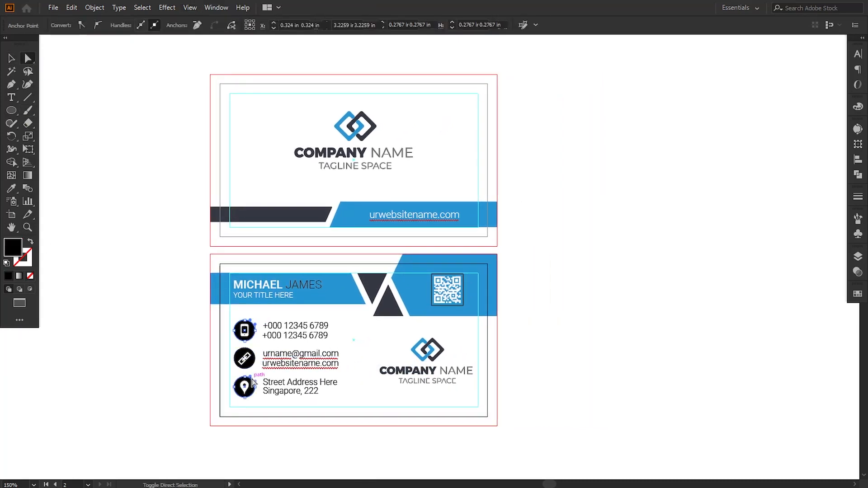
click(11, 188)
click(328, 290)
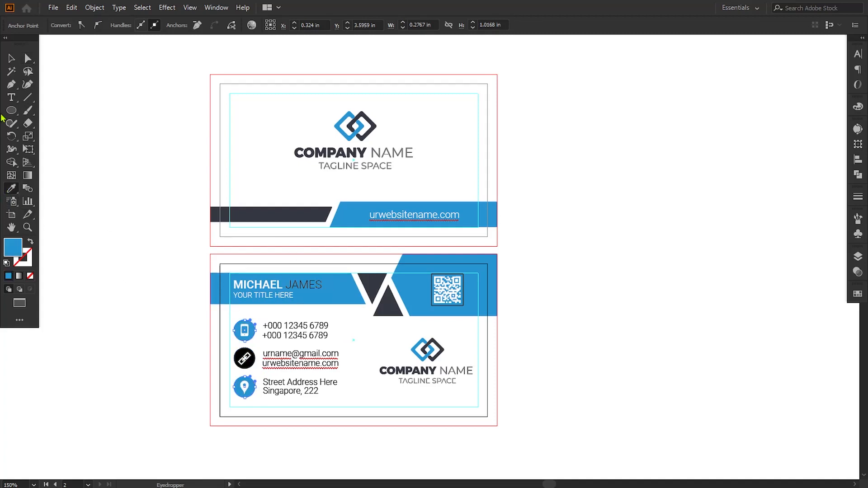
click(11, 60)
click(114, 229)
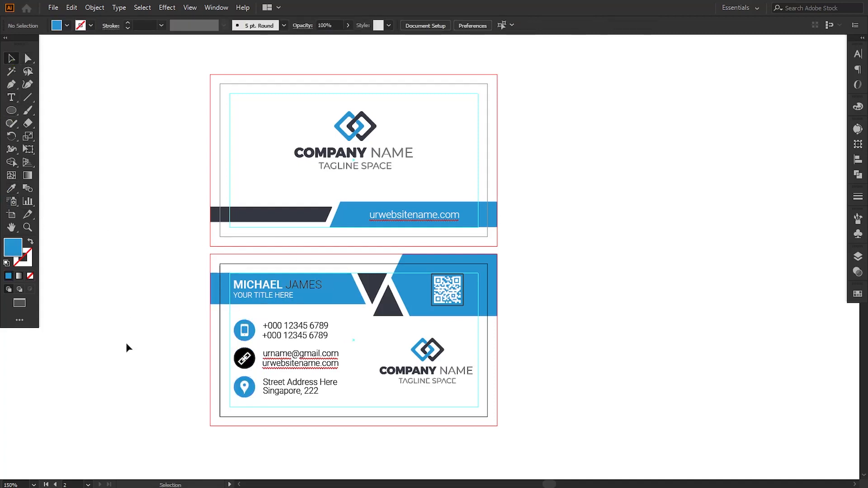